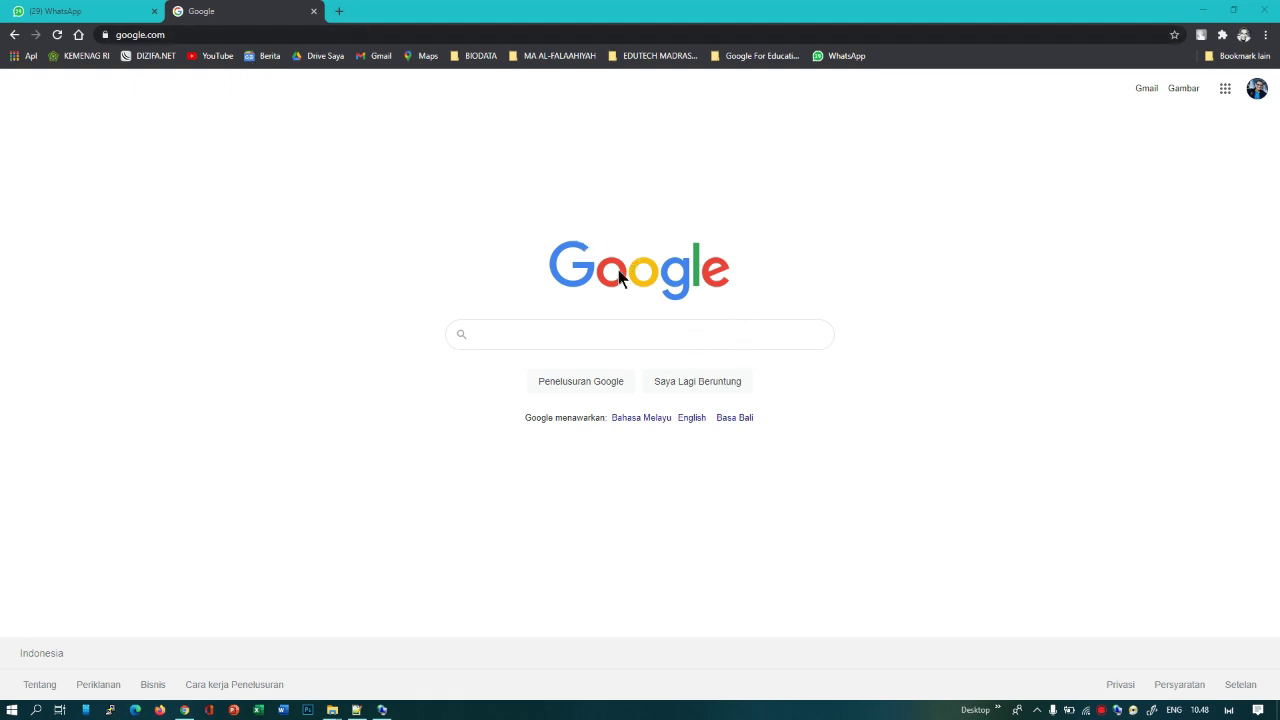
# Step: Open the Google account panel and briefly highlight part of the account's e-mail address
pyautogui.click(1256, 89)
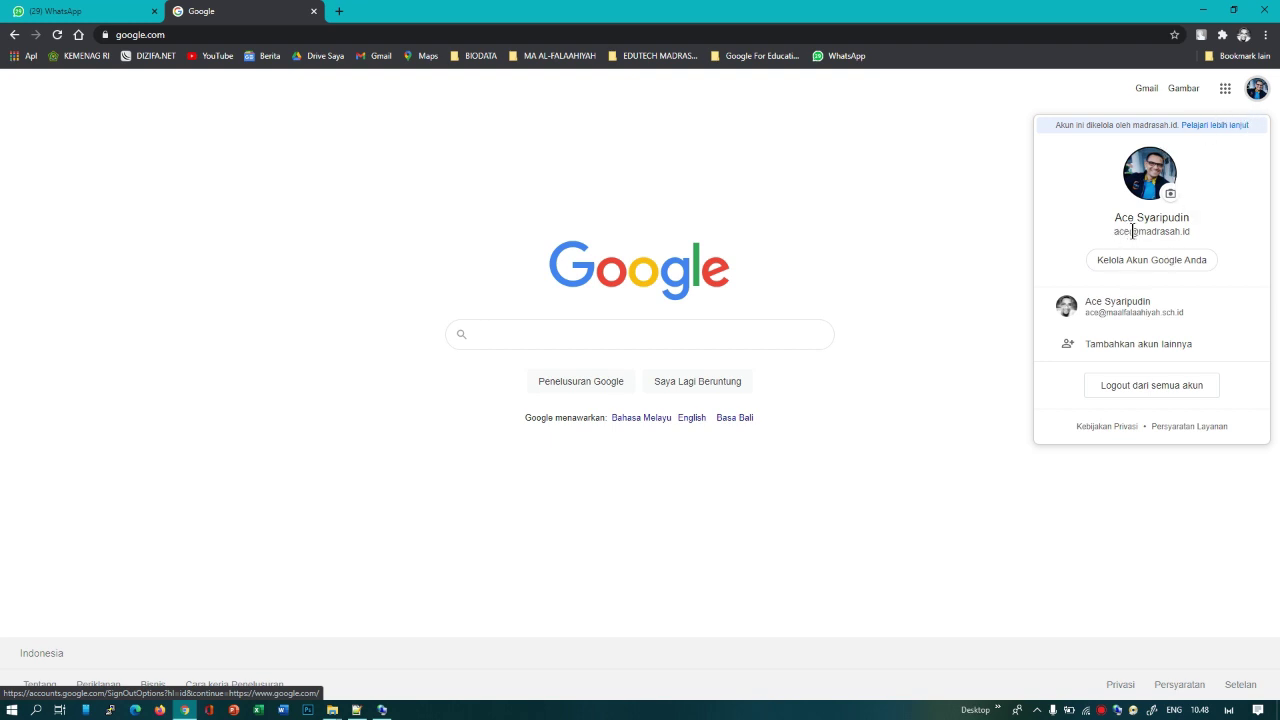
pyautogui.moveTo(1135, 231); pyautogui.dragTo(1190, 234)
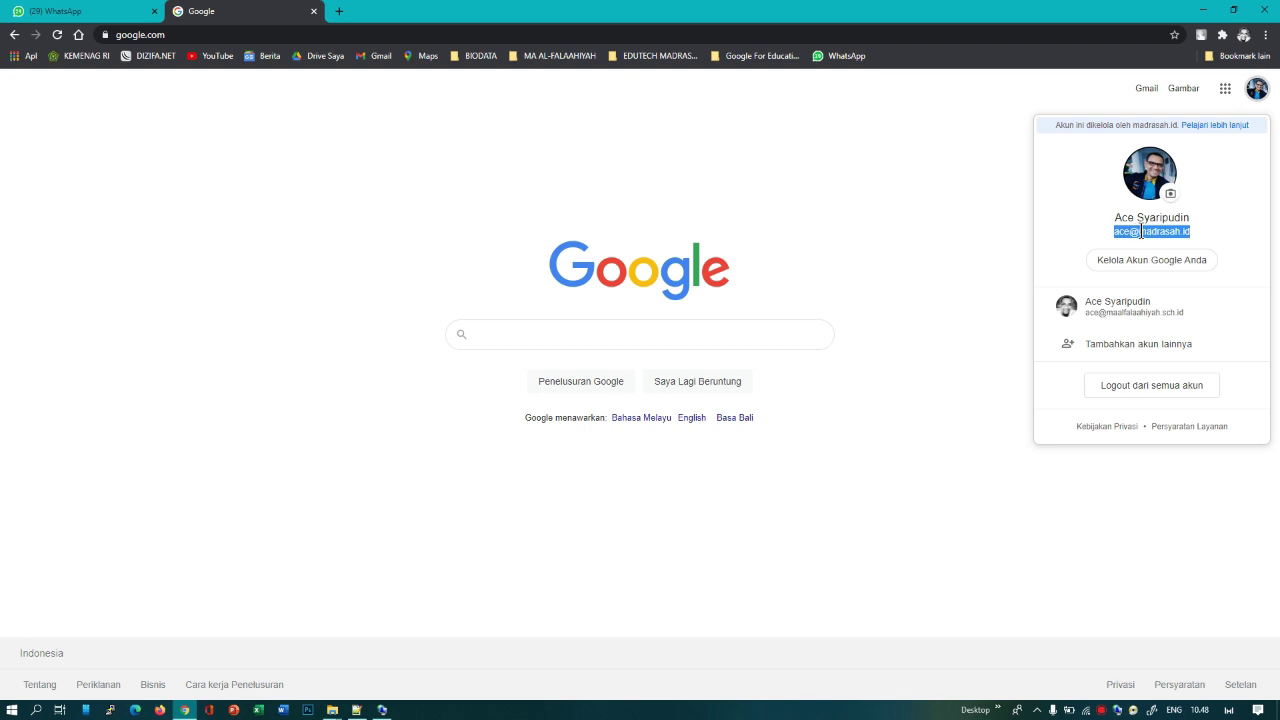
pyautogui.click(1141, 231)
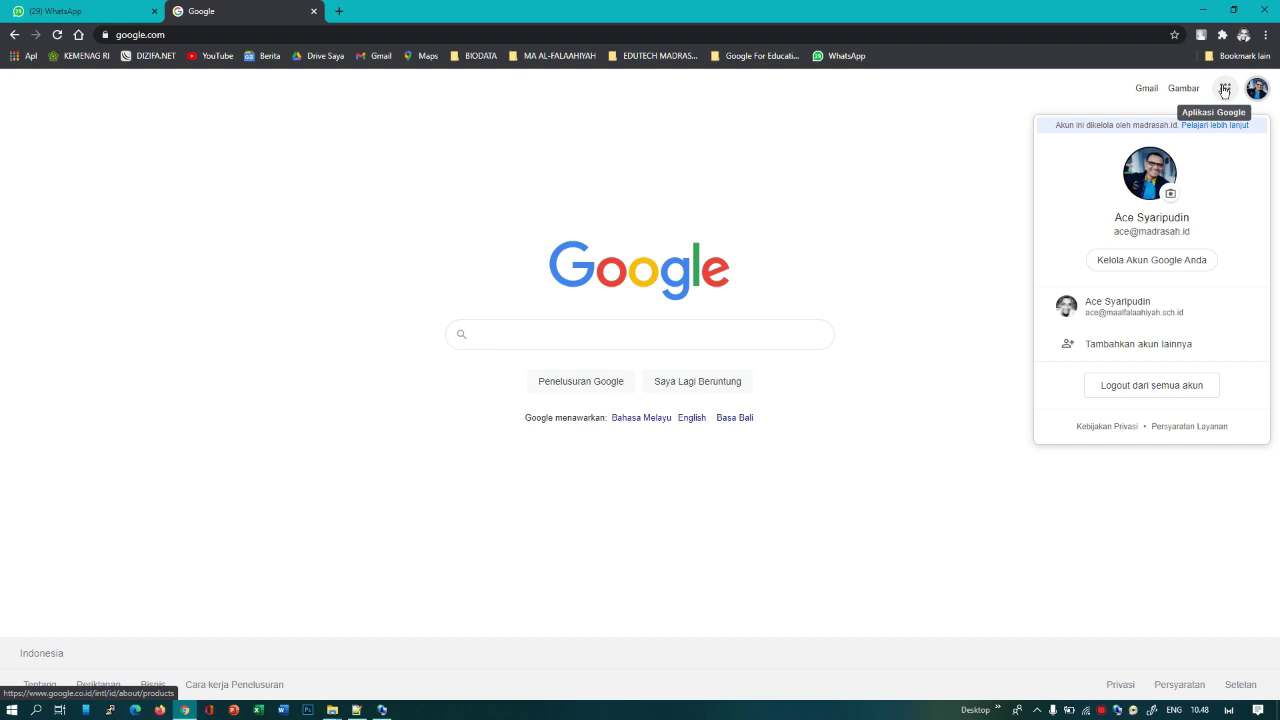
# Step: Open the Google apps launcher and browse Gmail, Drive, Dokumen, Spreadsheet, Slide, Kalender and Classroom
pyautogui.click(1223, 91)
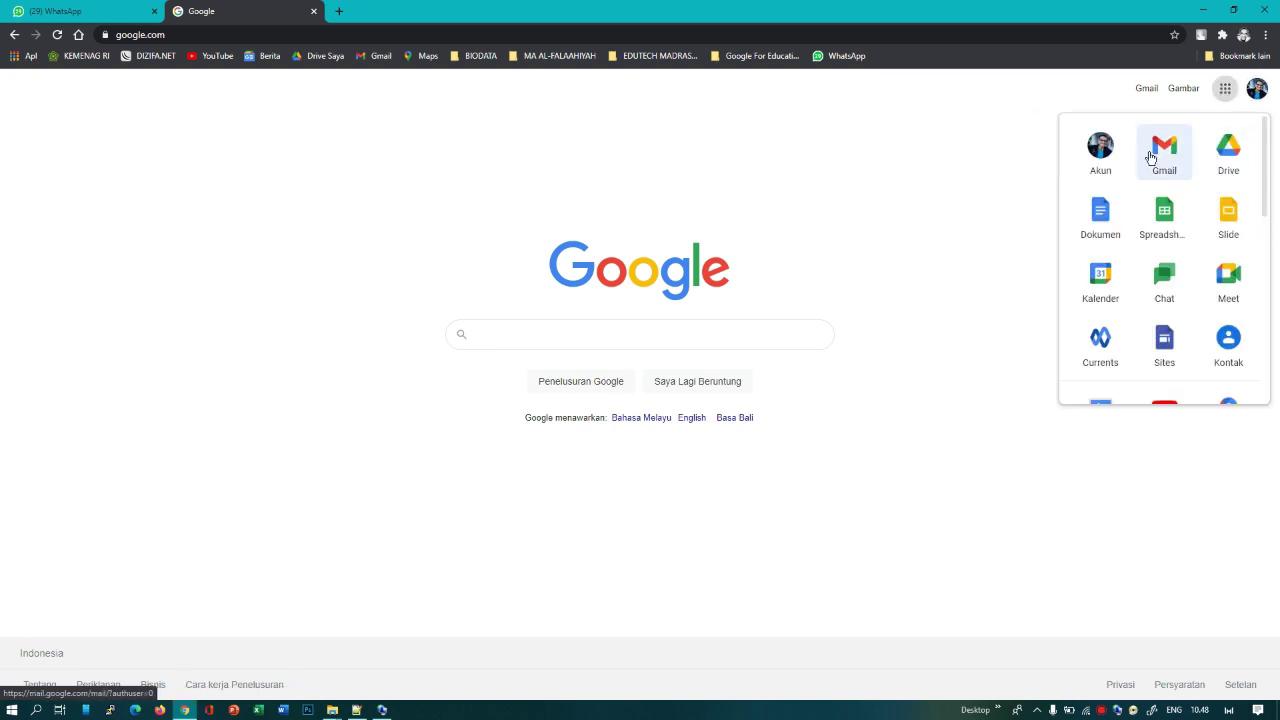
pyautogui.scroll(-1, 1191, 209)
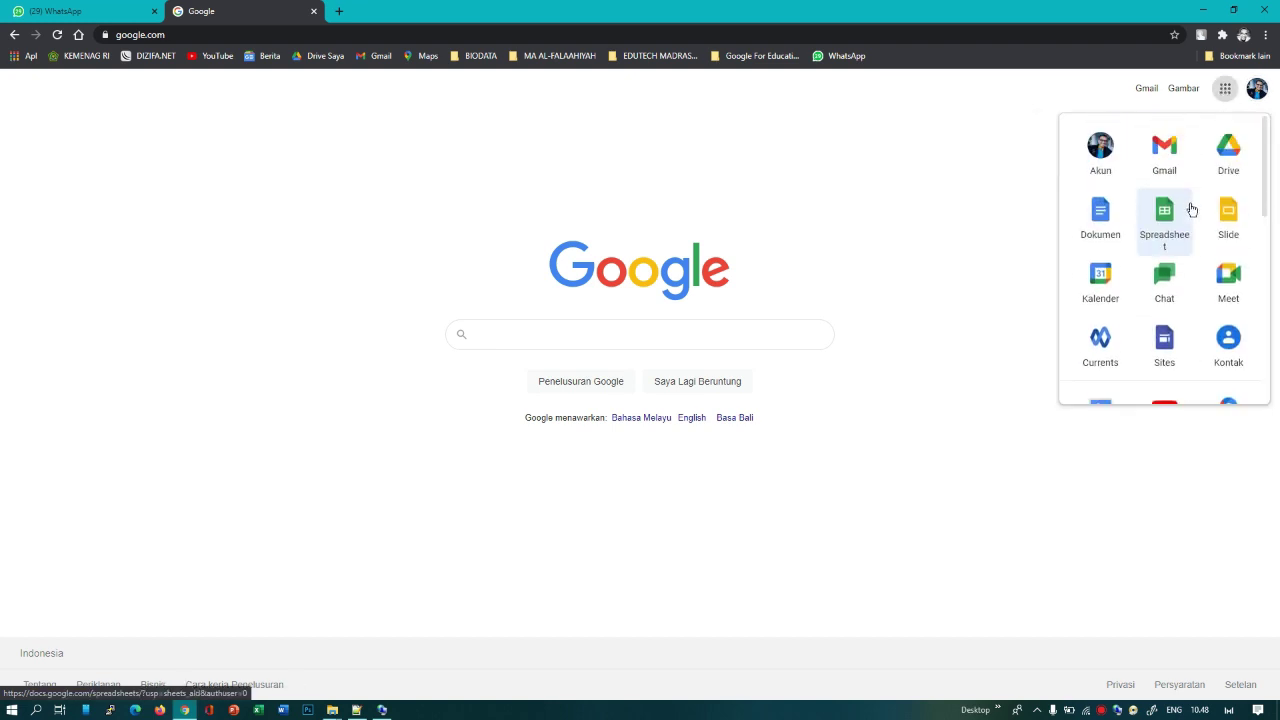
pyautogui.scroll(-6, 1191, 209)
pyautogui.scroll(-1, 1191, 209)
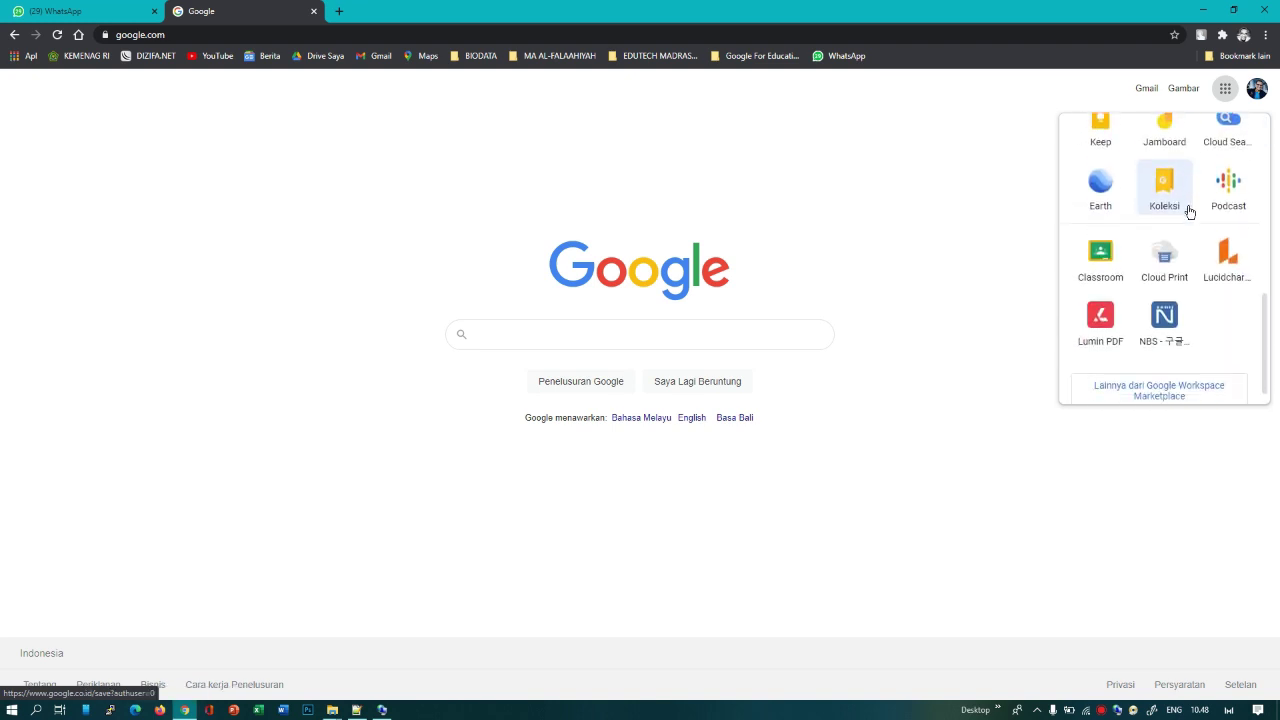
pyautogui.scroll(8, 1189, 209)
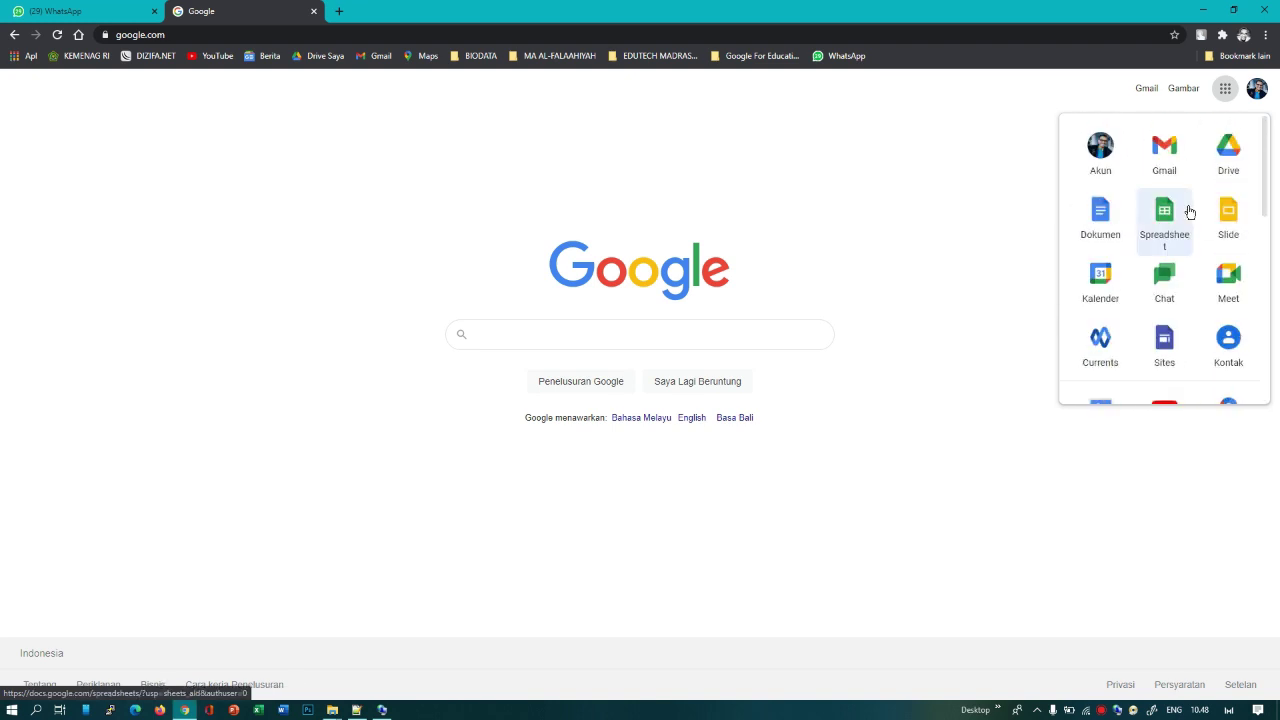
pyautogui.scroll(-7, 1186, 251)
pyautogui.scroll(8, 1188, 251)
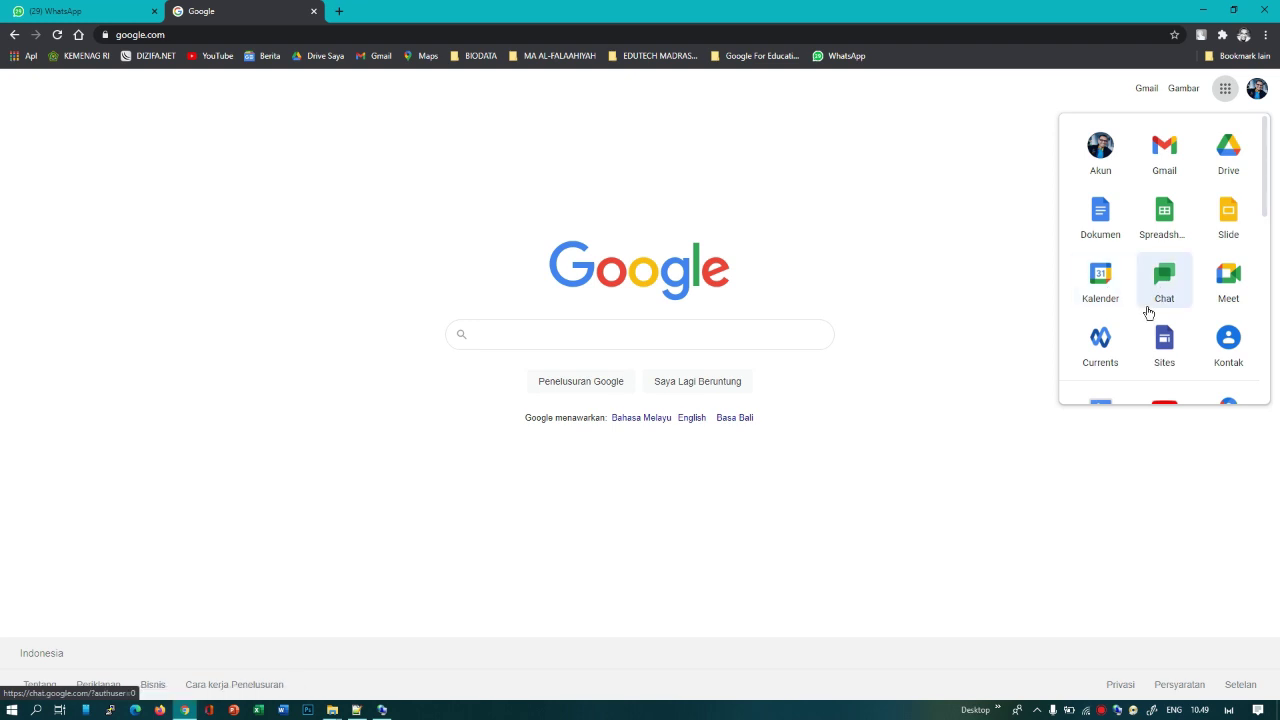
pyautogui.scroll(-4, 1154, 316)
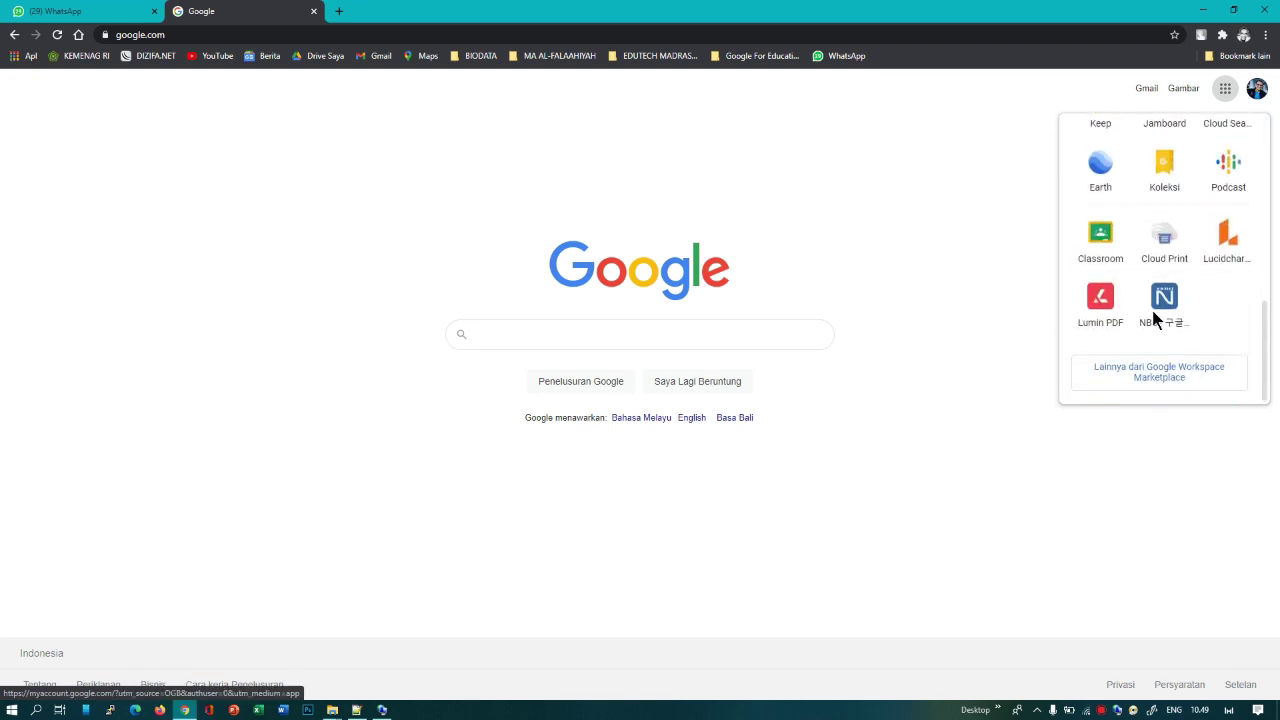
pyautogui.scroll(5, 1157, 316)
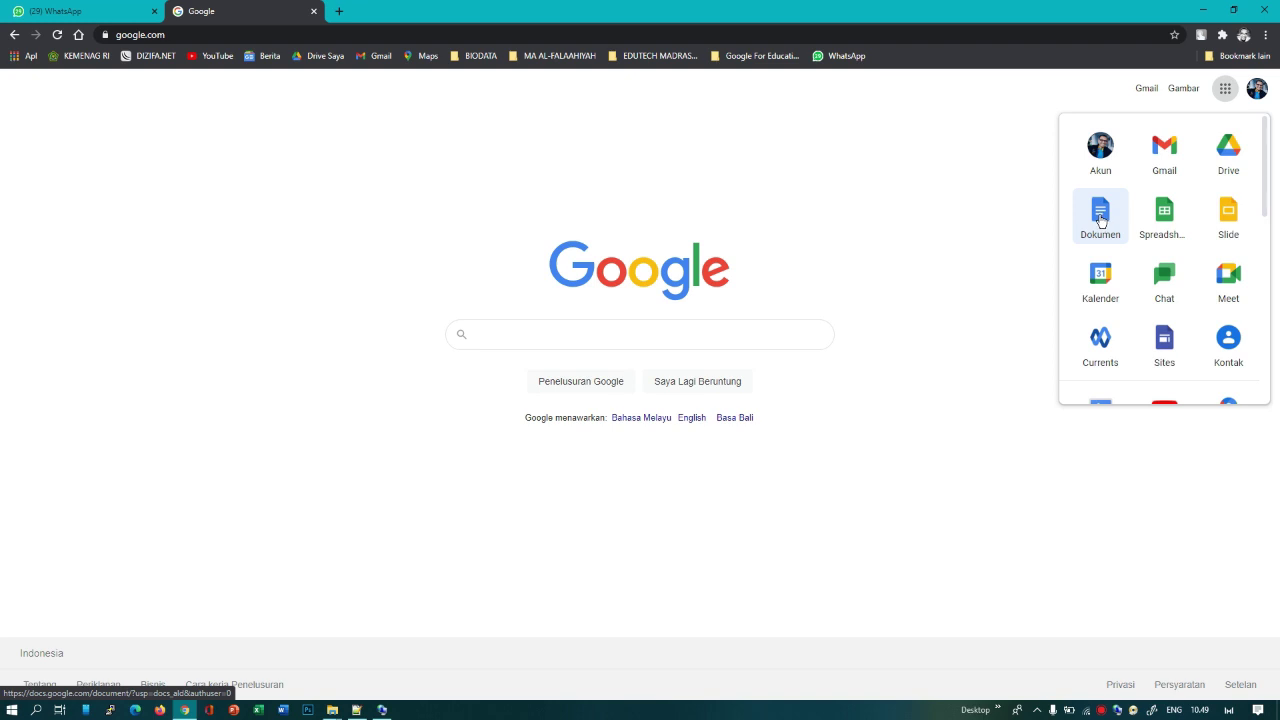
# Step: Open Dokumen from the apps grid and start a new blank Kosong document
pyautogui.click(1101, 221)
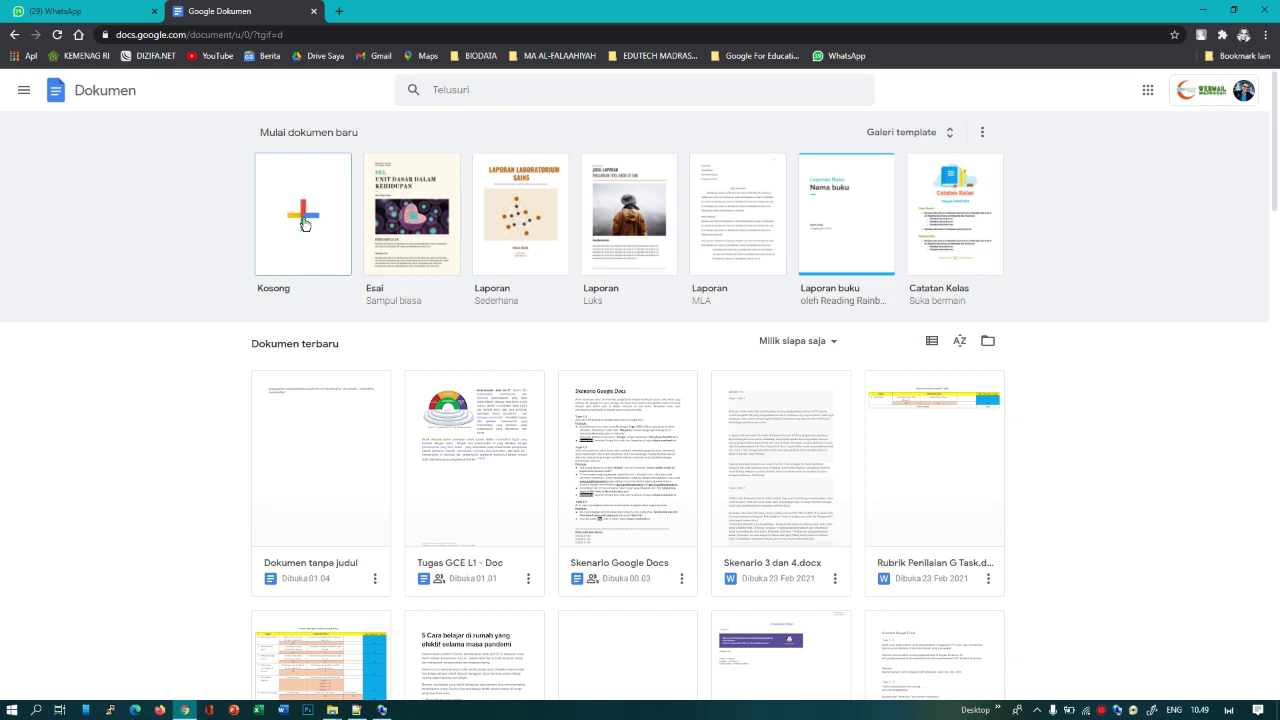
pyautogui.click(305, 230)
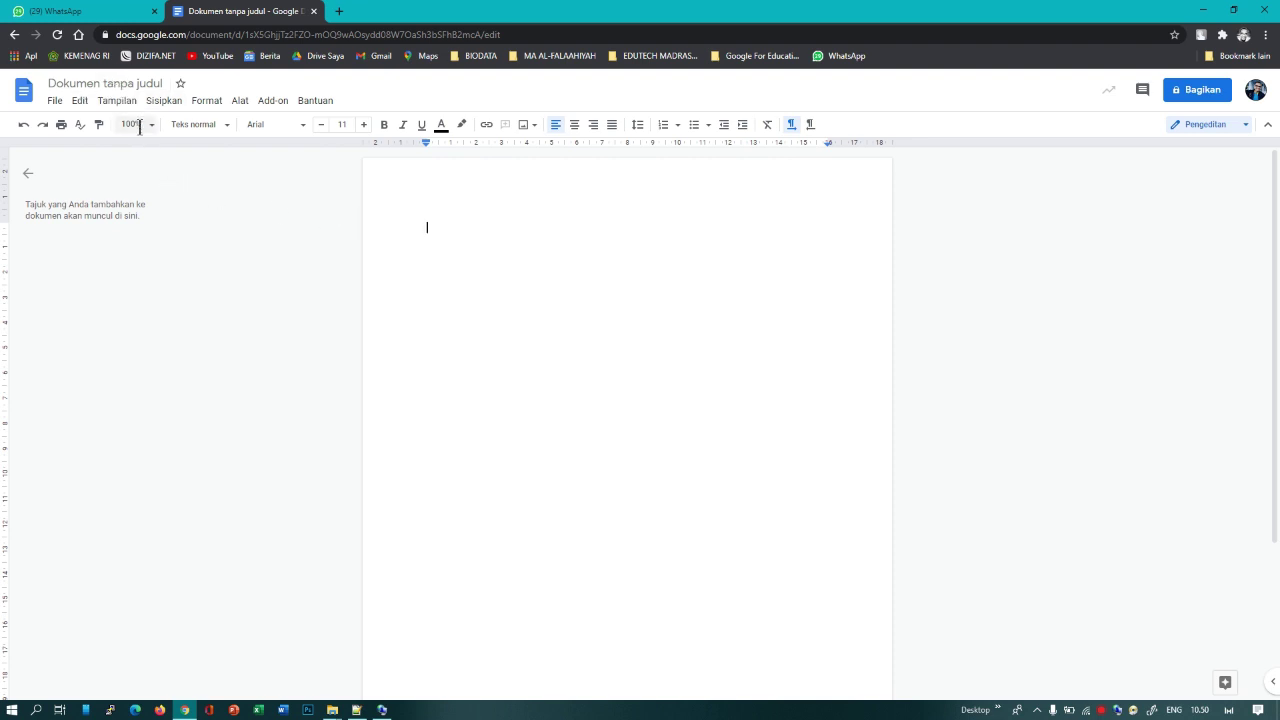
pyautogui.click(53, 104)
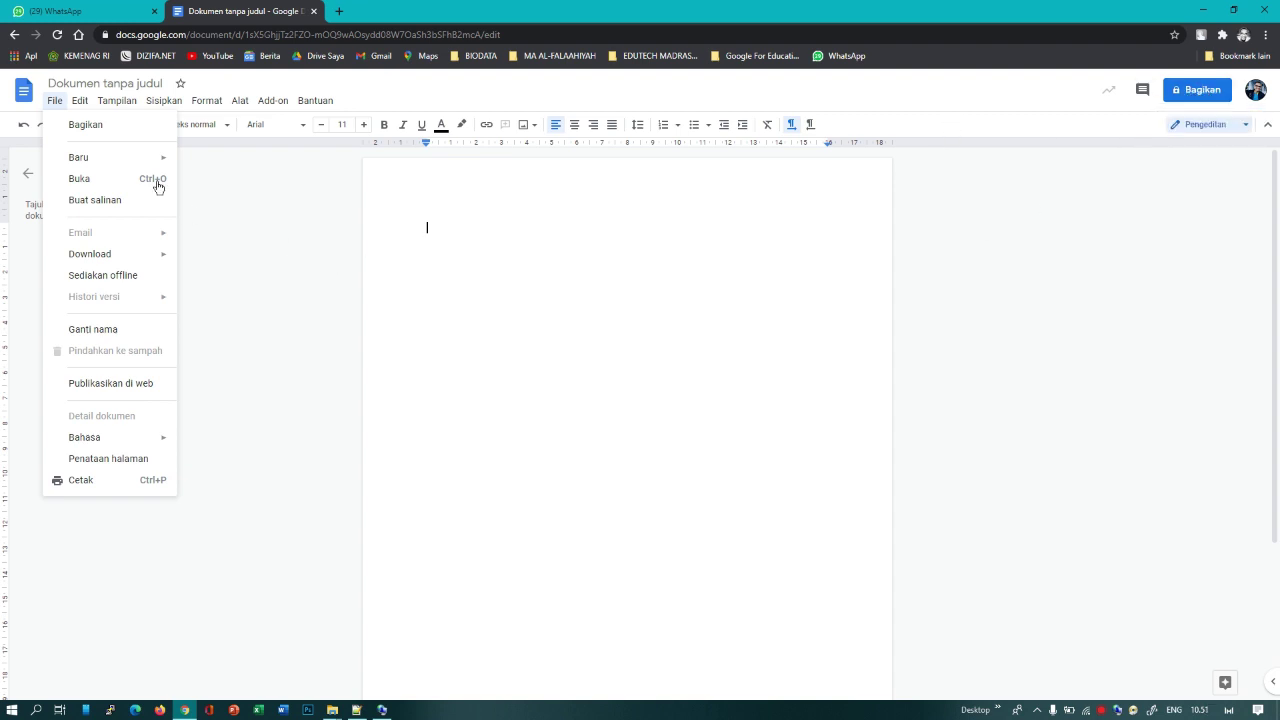
pyautogui.moveTo(121, 159)
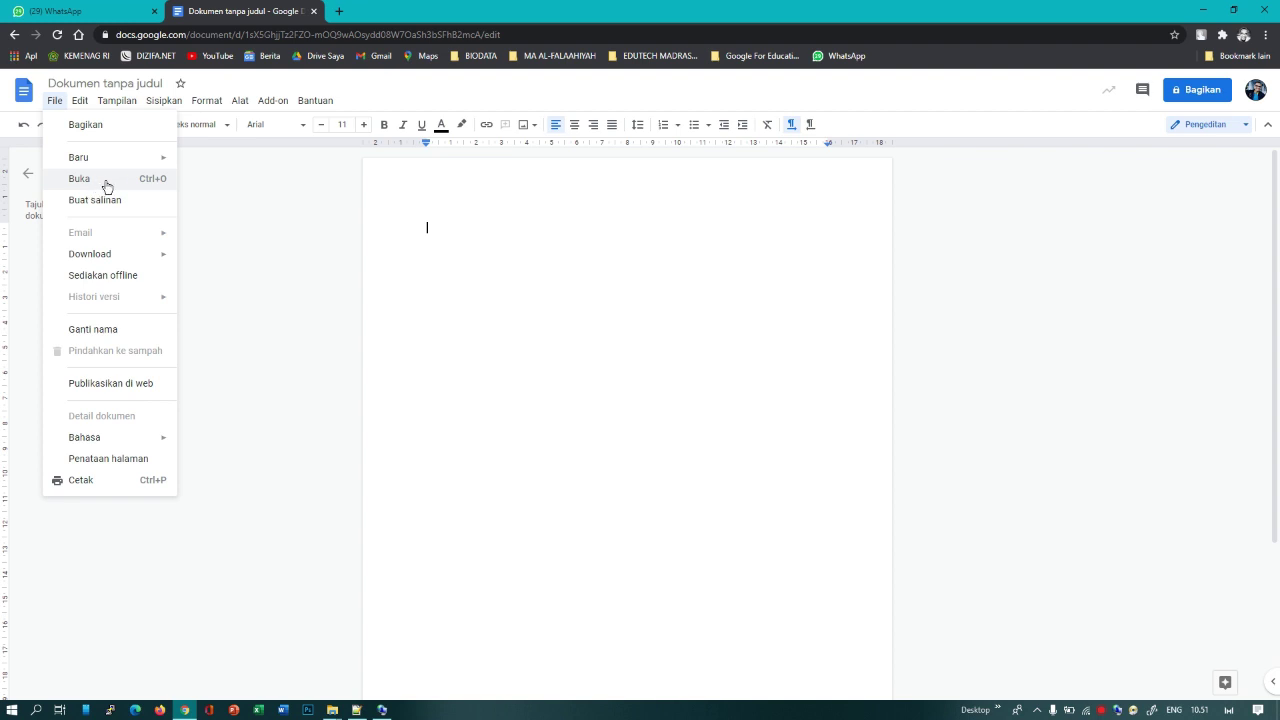
pyautogui.click(106, 183)
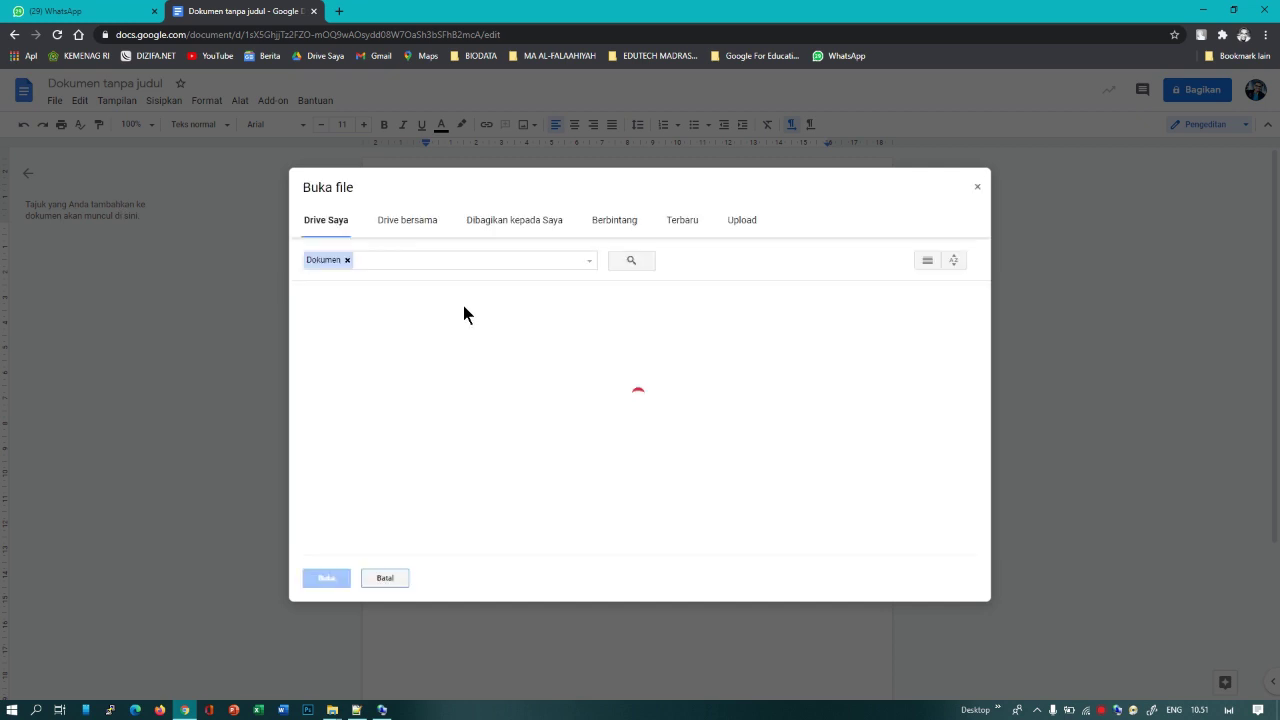
pyautogui.click(736, 223)
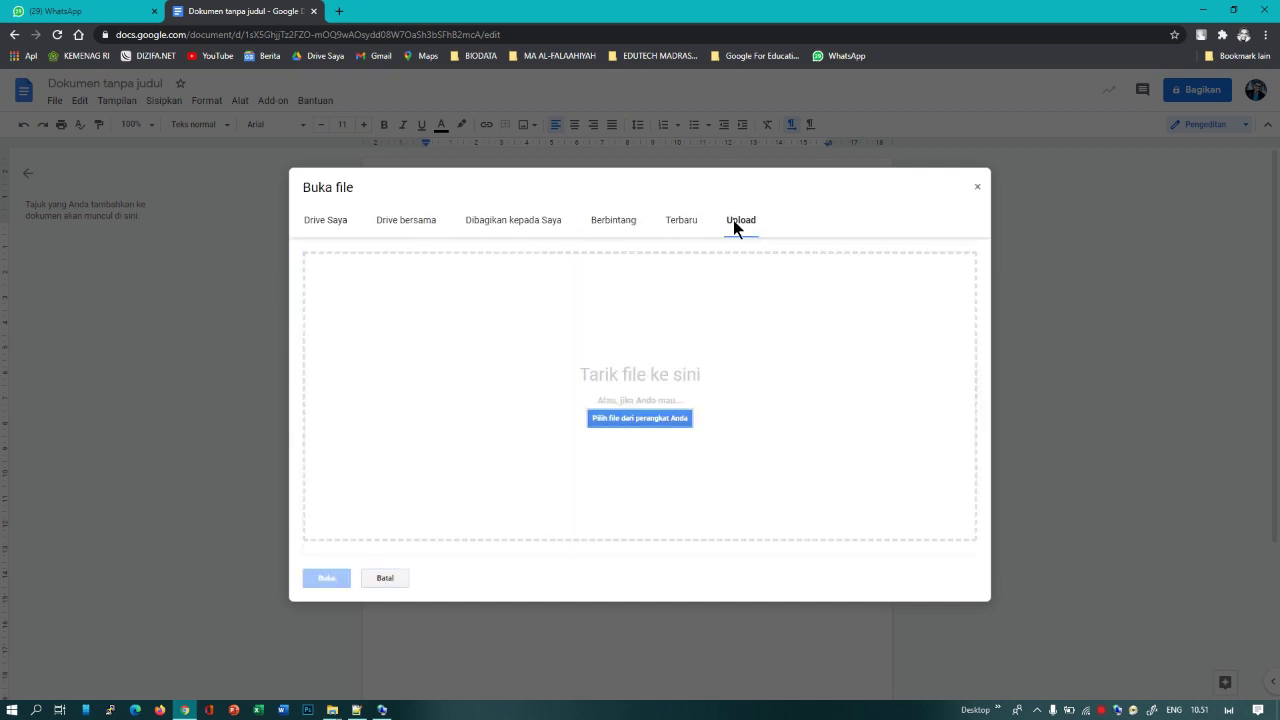
pyautogui.click(657, 417)
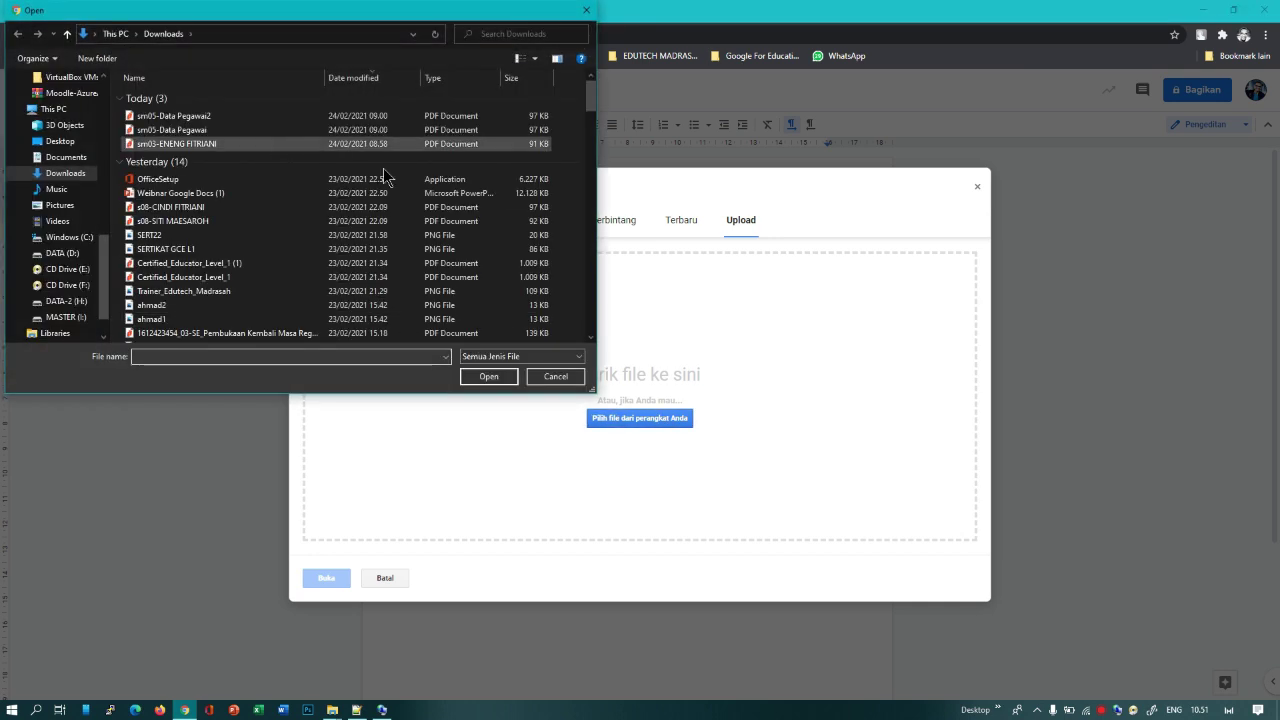
pyautogui.click(556, 375)
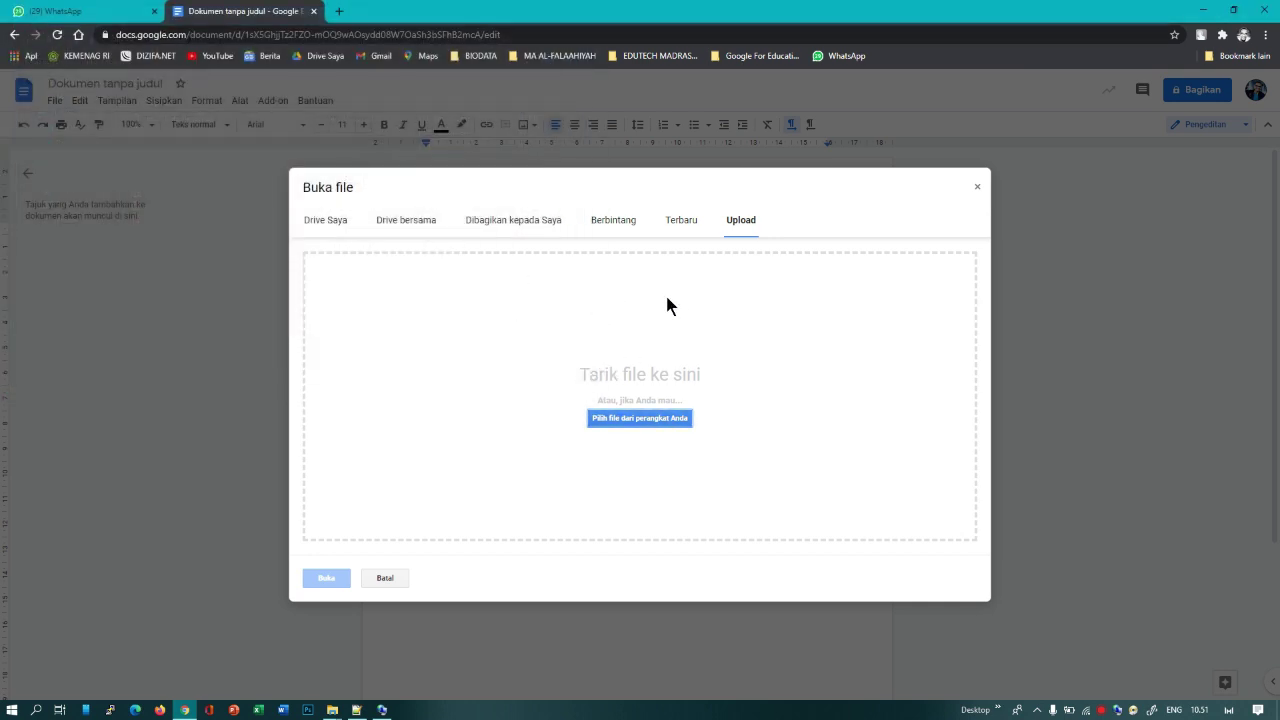
pyautogui.click(976, 190)
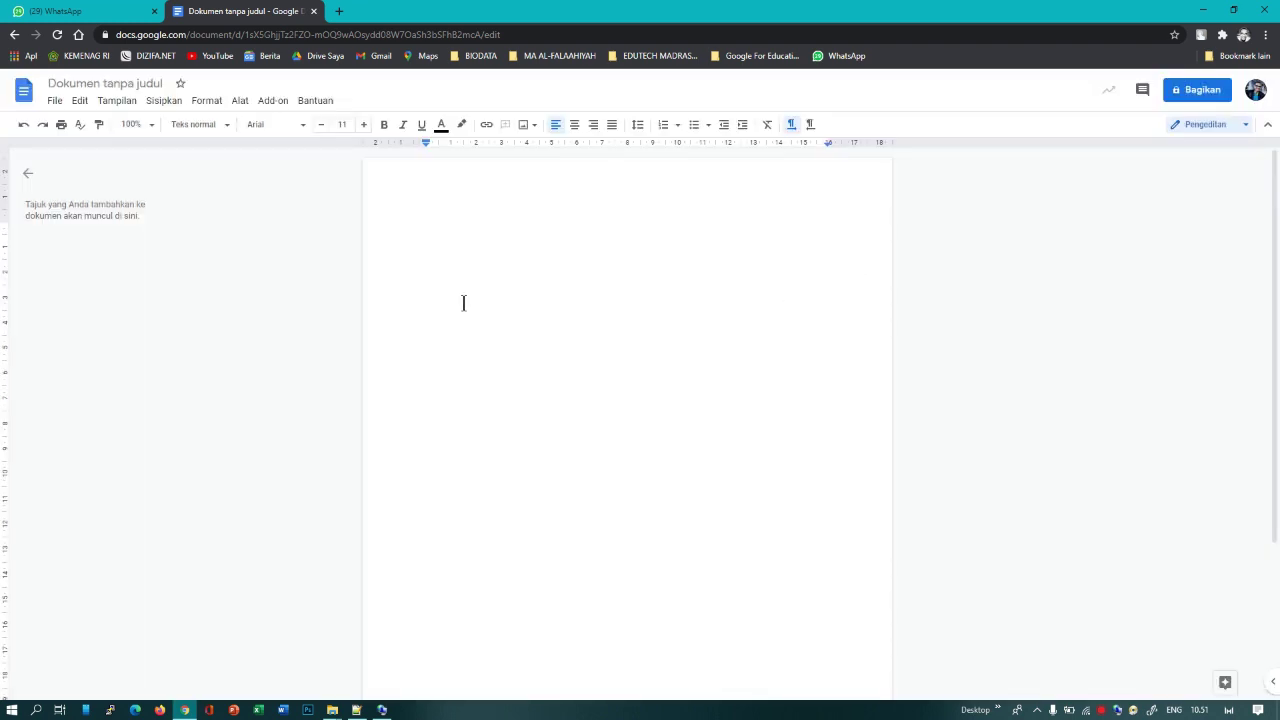
pyautogui.click(55, 103)
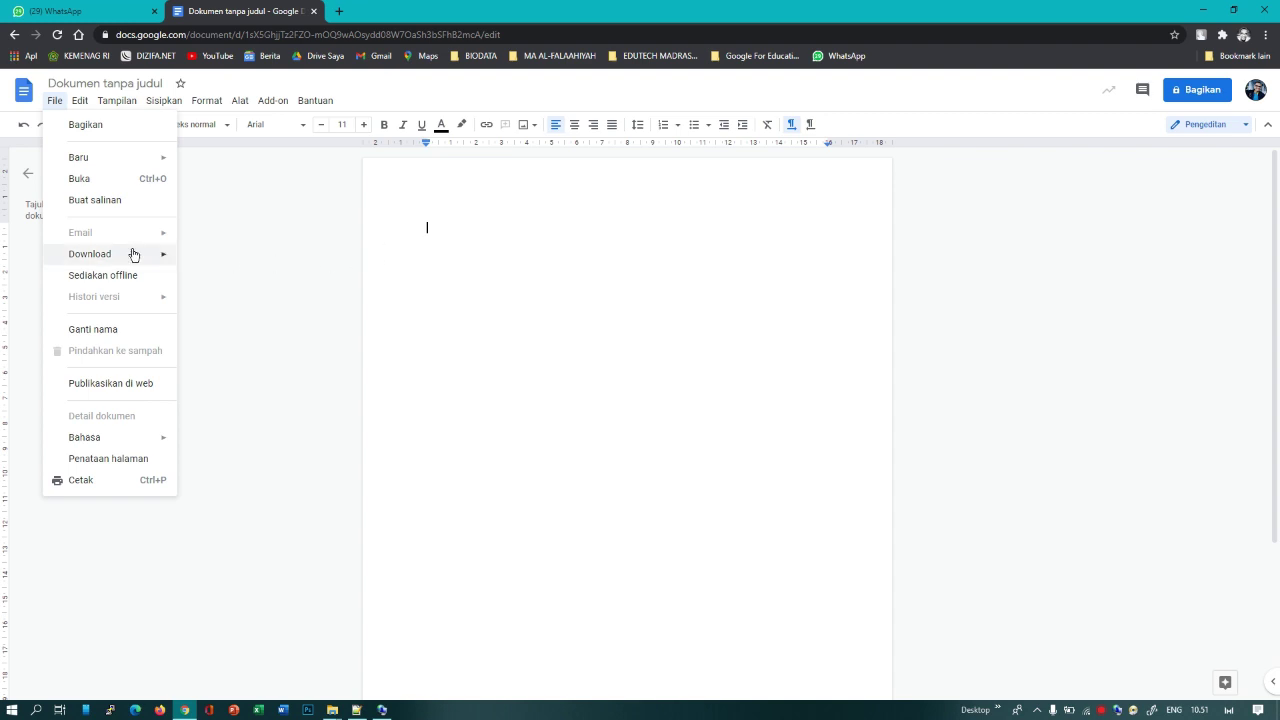
pyautogui.moveTo(126, 258)
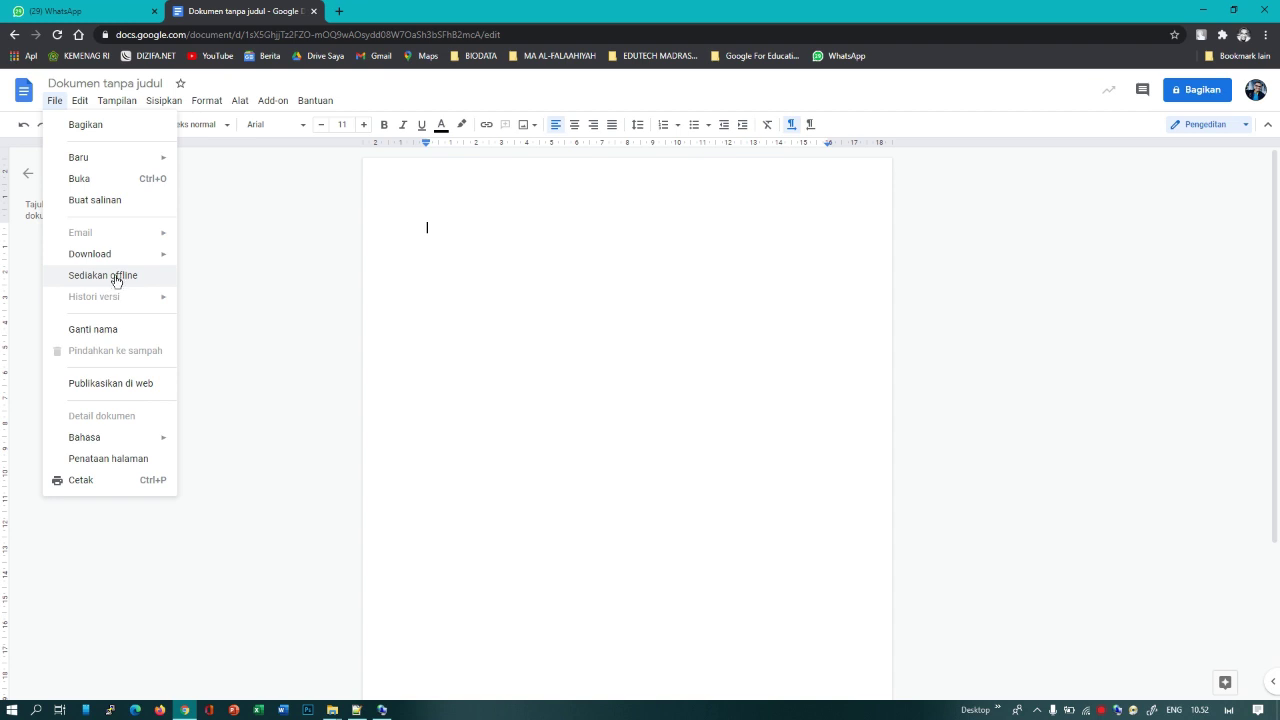
pyautogui.click(117, 278)
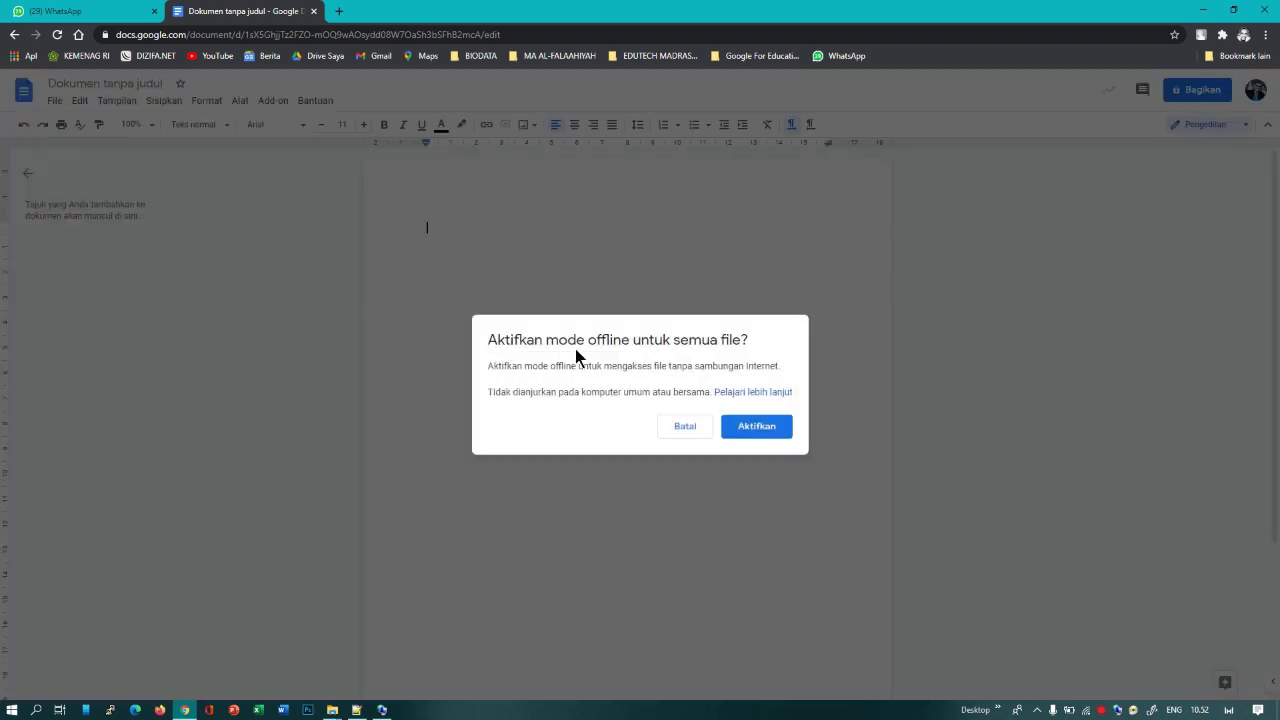
pyautogui.click(684, 426)
pyautogui.click(55, 101)
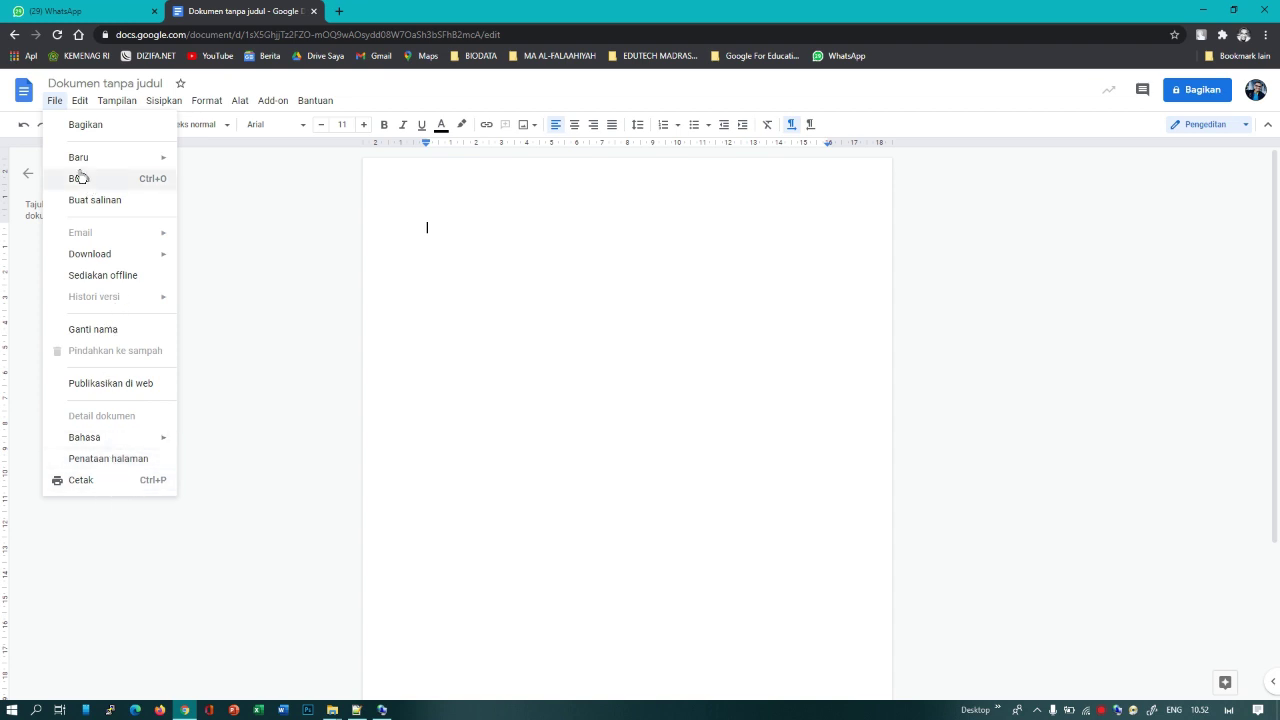
pyautogui.moveTo(79, 101)
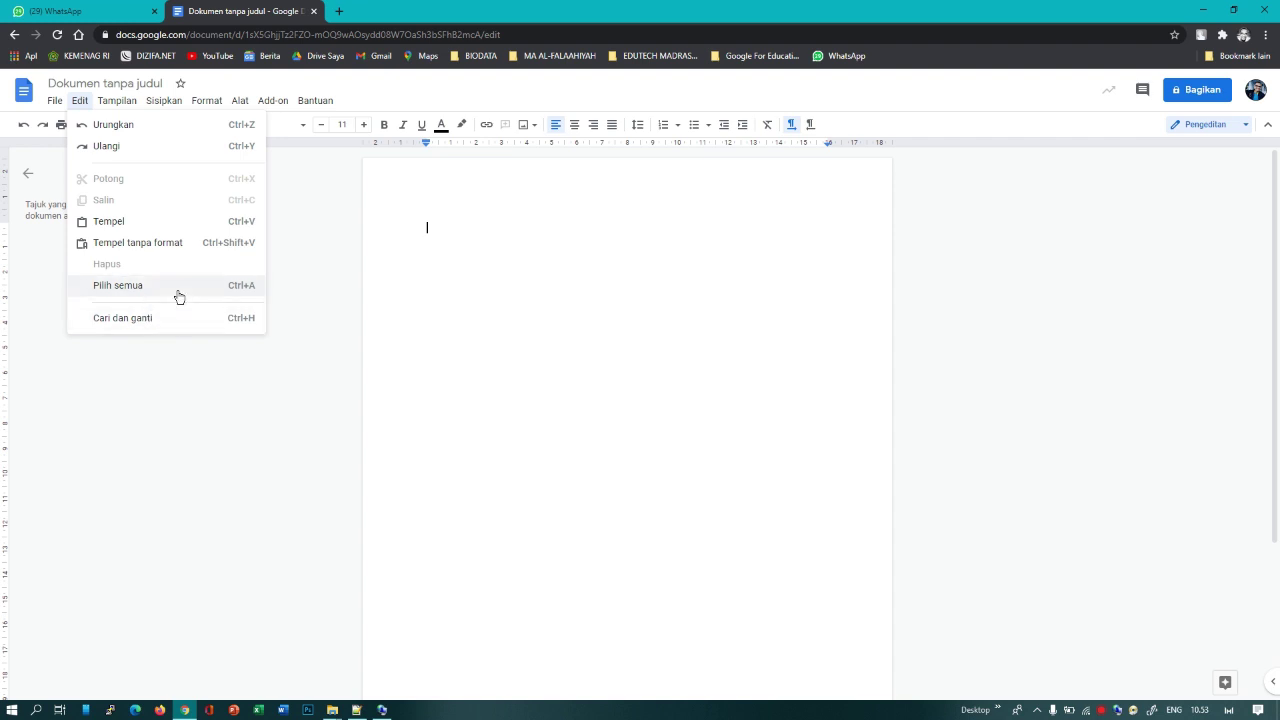
pyautogui.moveTo(128, 105)
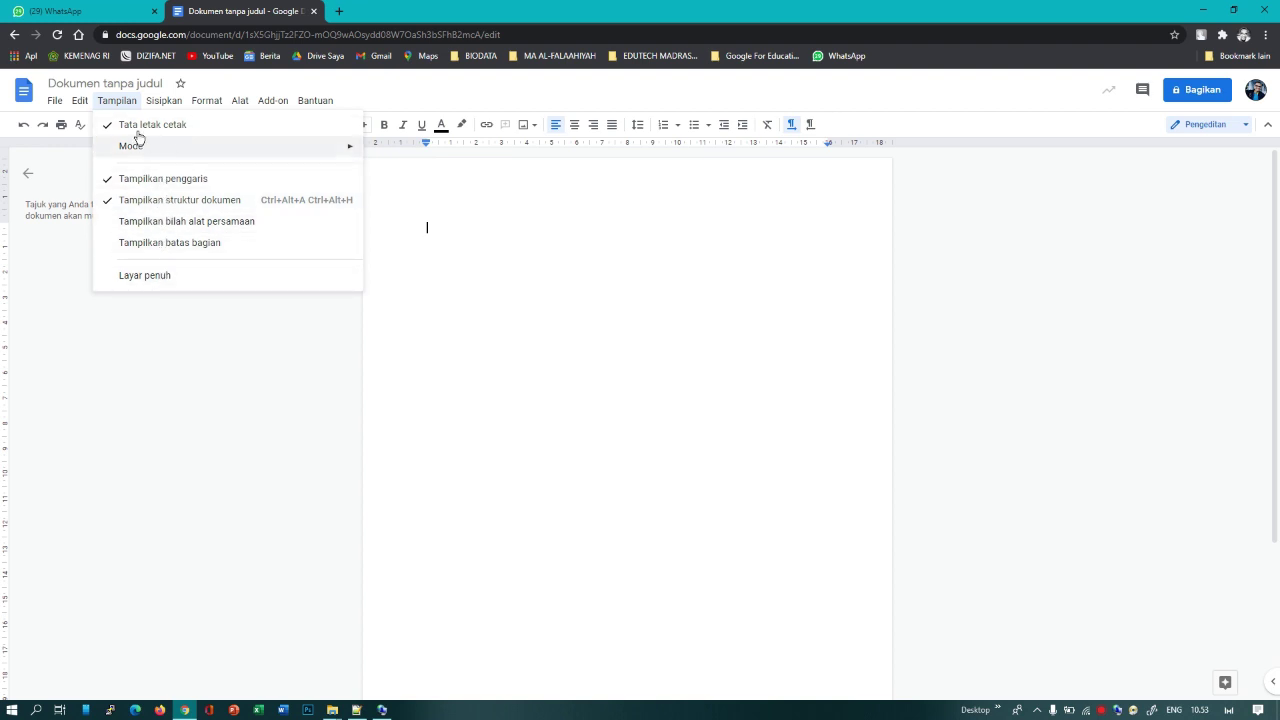
pyautogui.moveTo(149, 146)
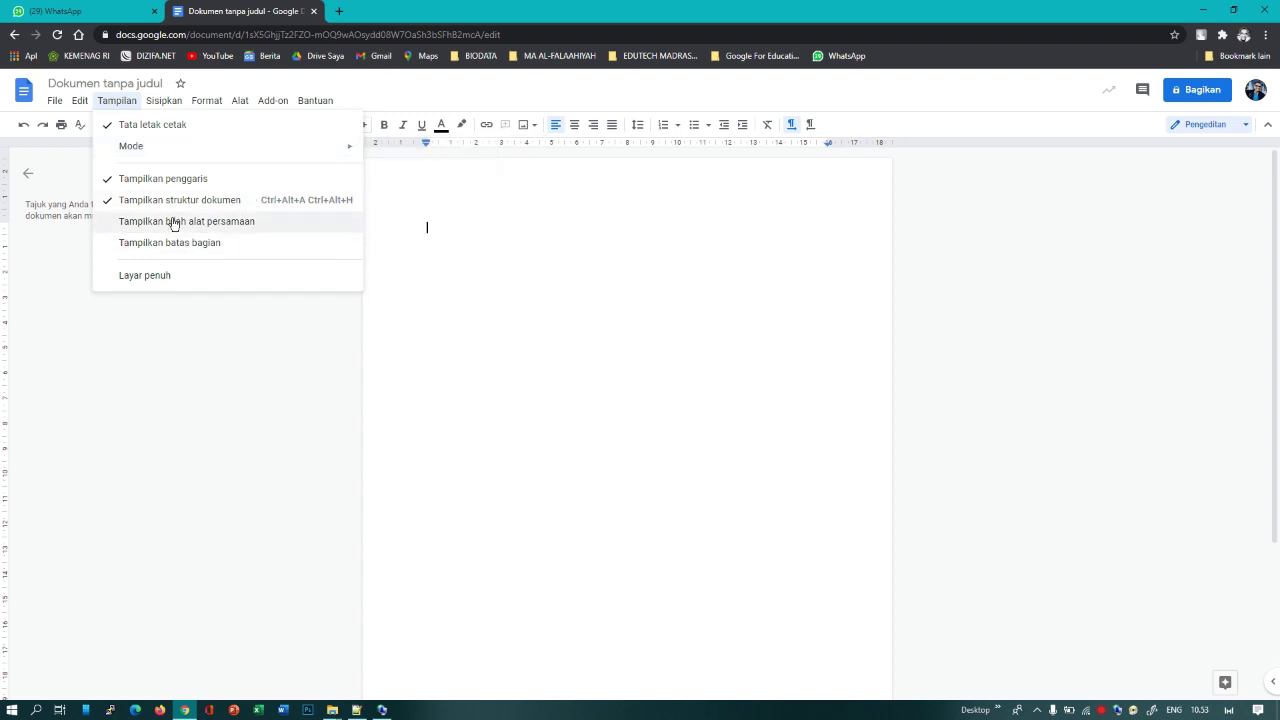
pyautogui.moveTo(167, 110)
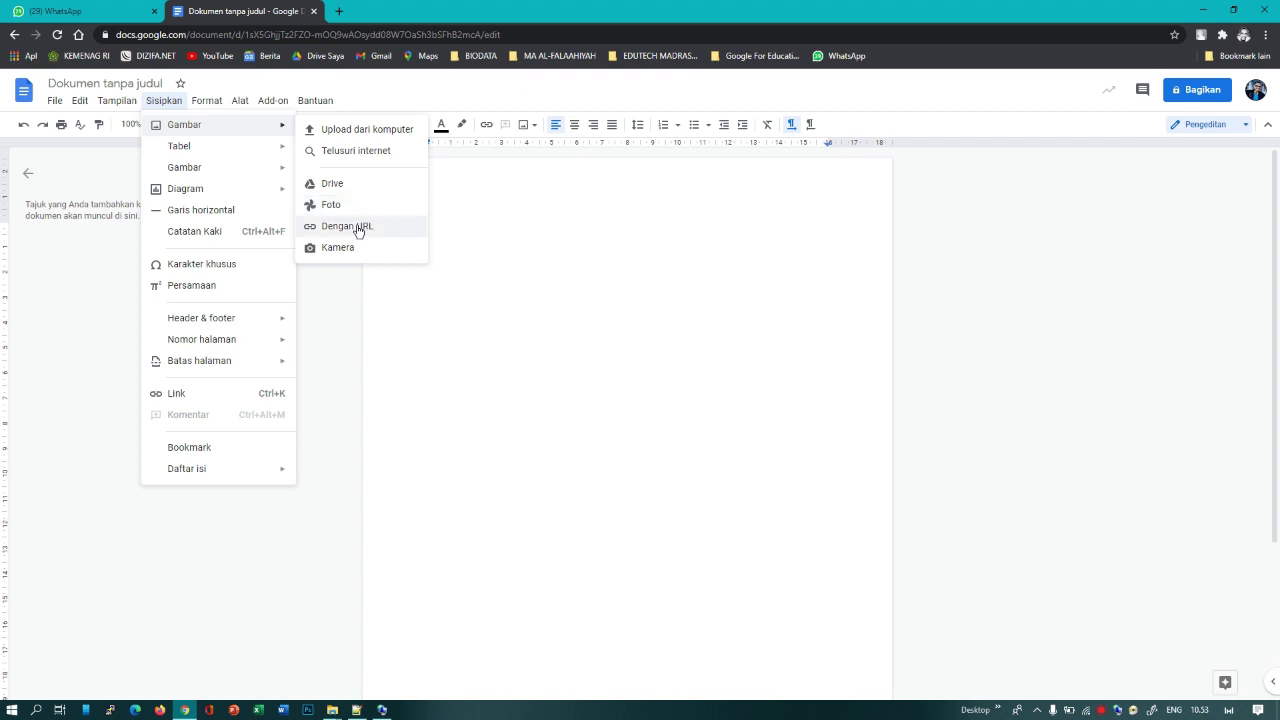
pyautogui.moveTo(214, 104)
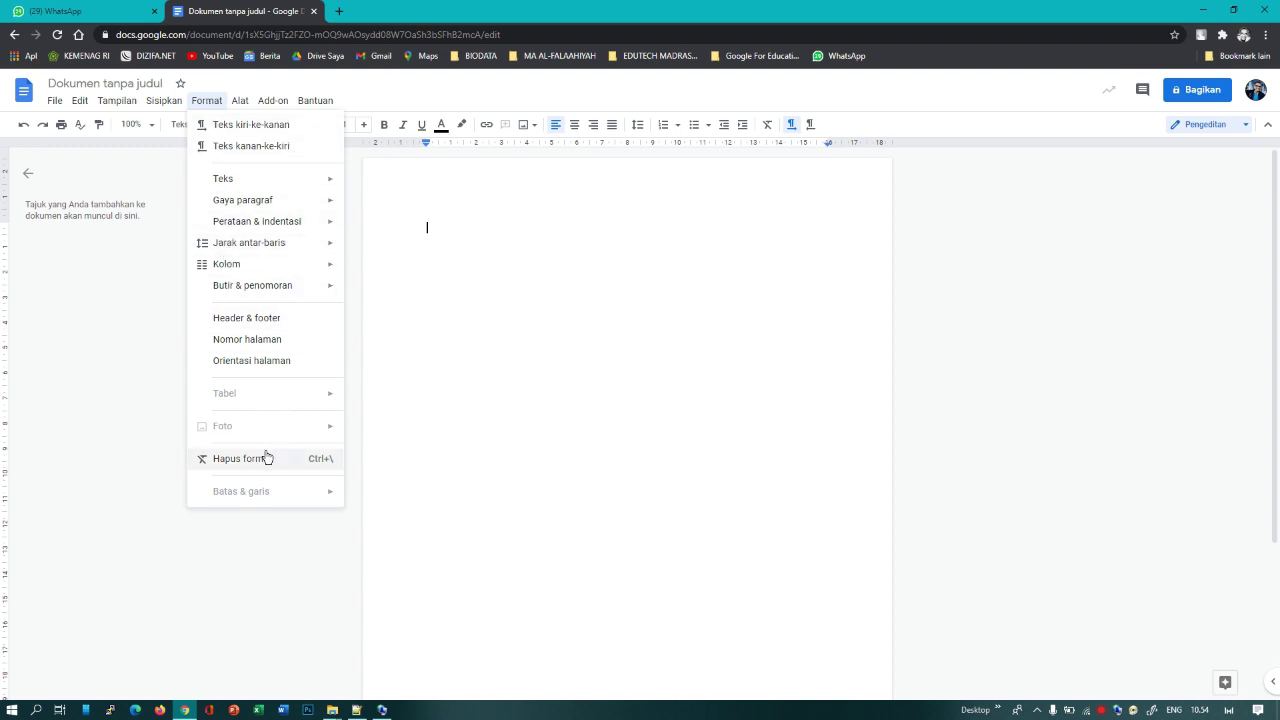
pyautogui.moveTo(256, 276)
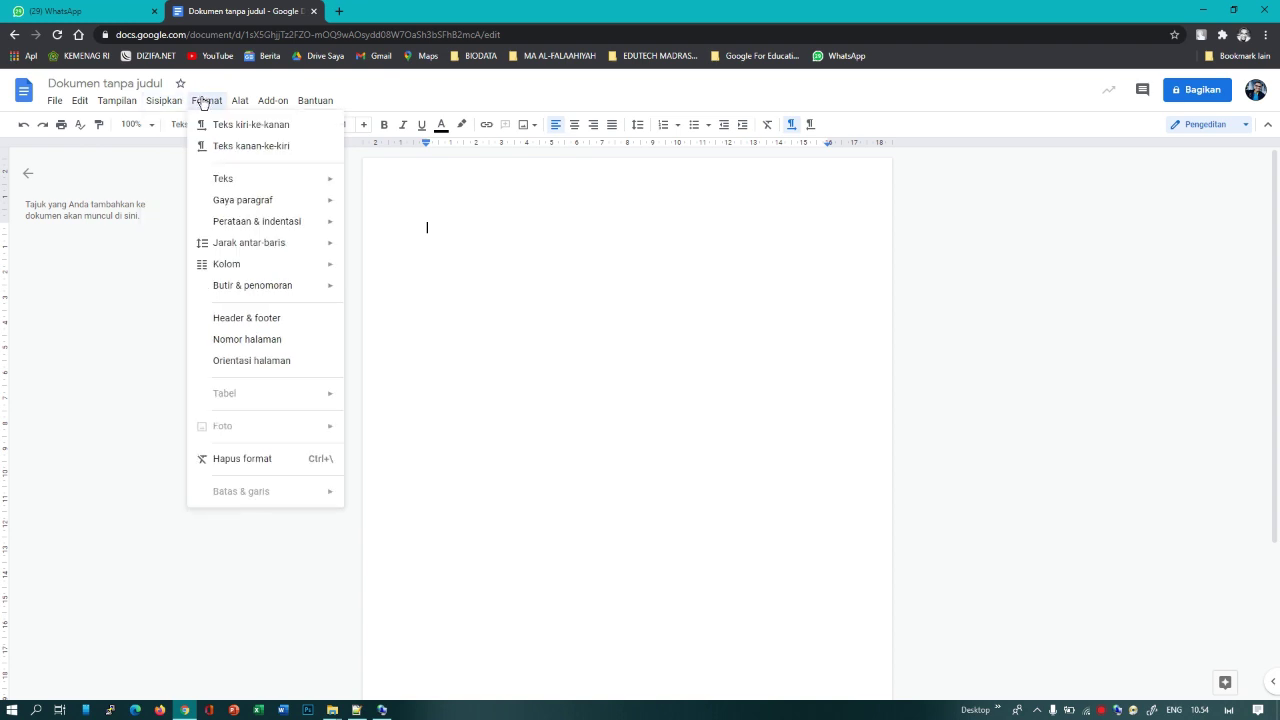
pyautogui.click(234, 85)
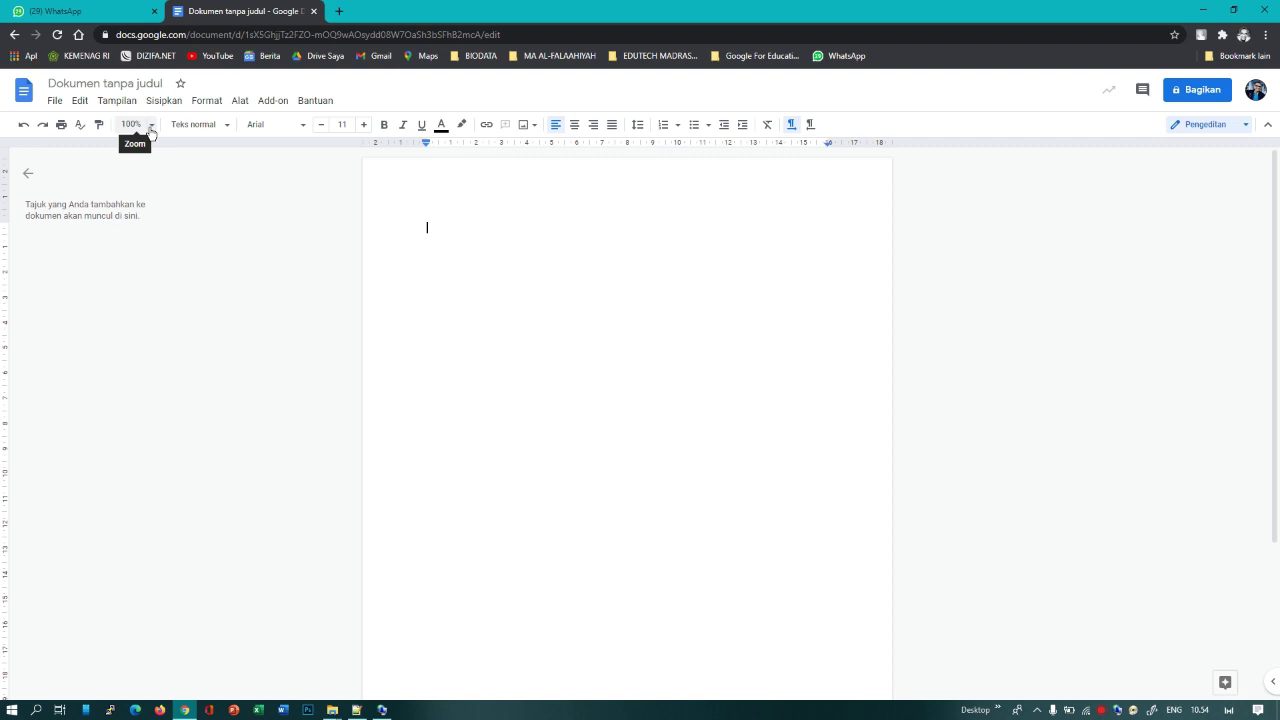
# Step: Keep the Arial font and raise the font size from 11 to 12
pyautogui.click(226, 127)
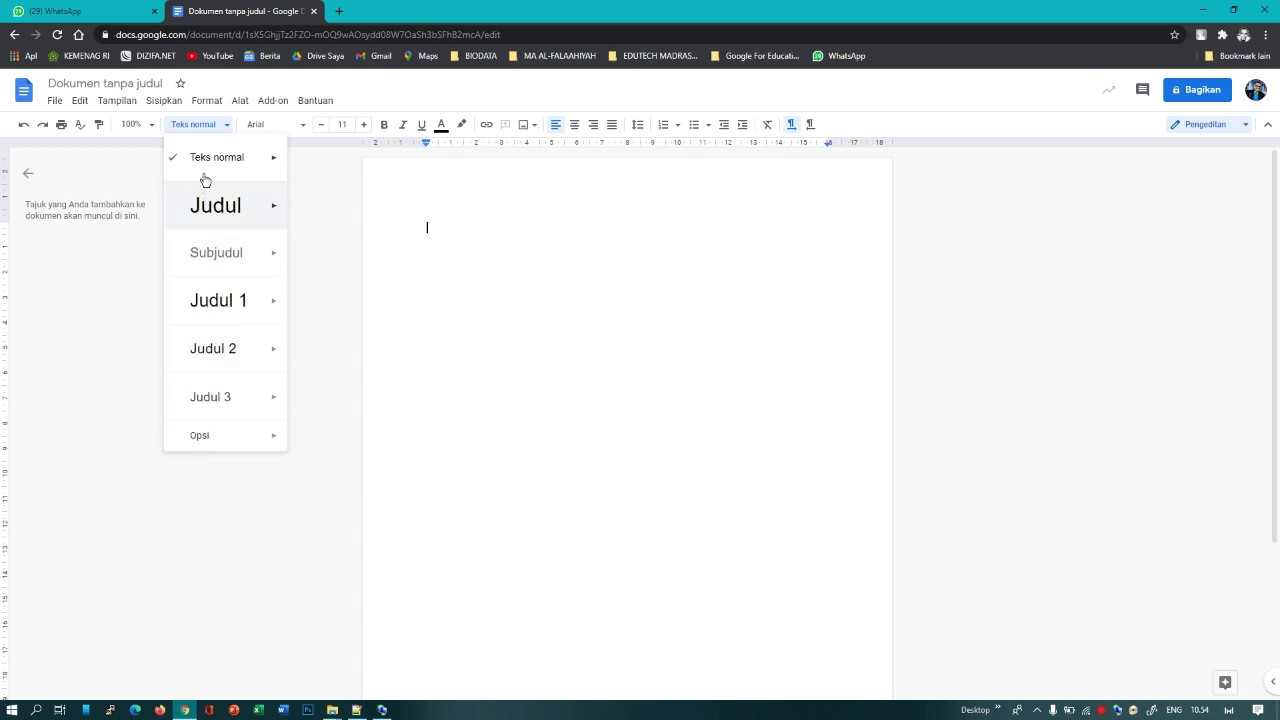
pyautogui.click(303, 126)
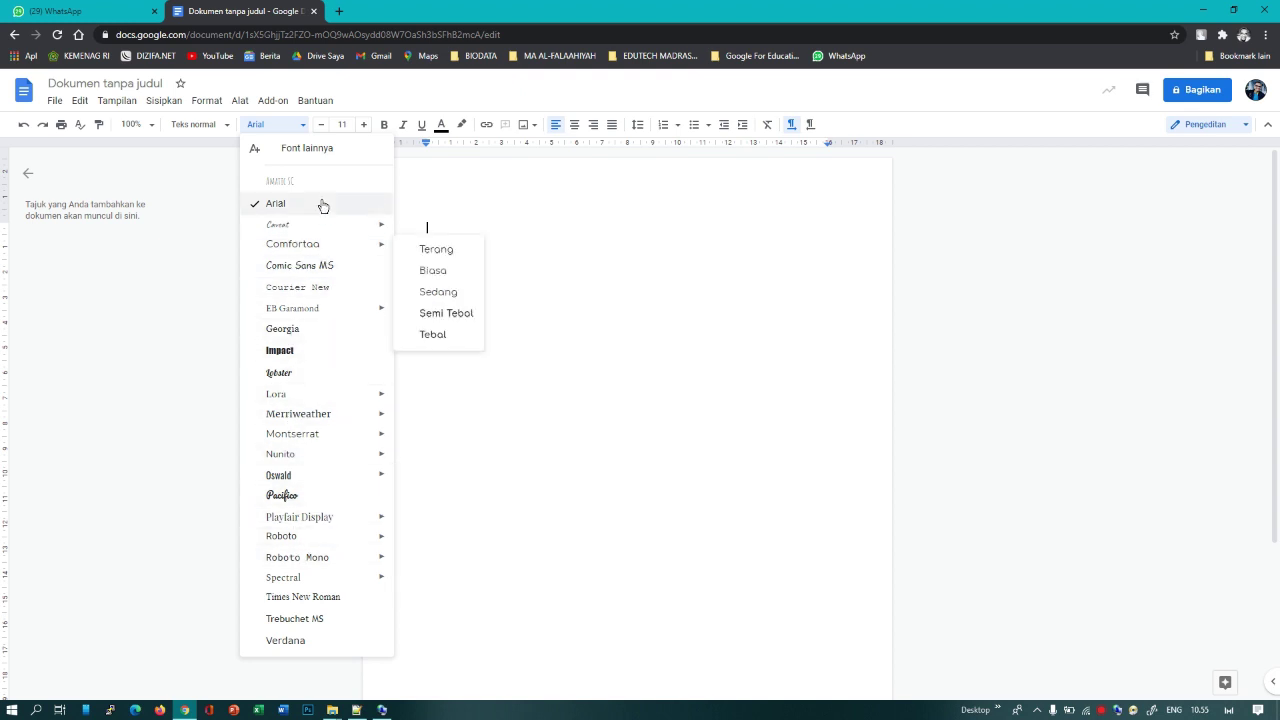
pyautogui.click(353, 101)
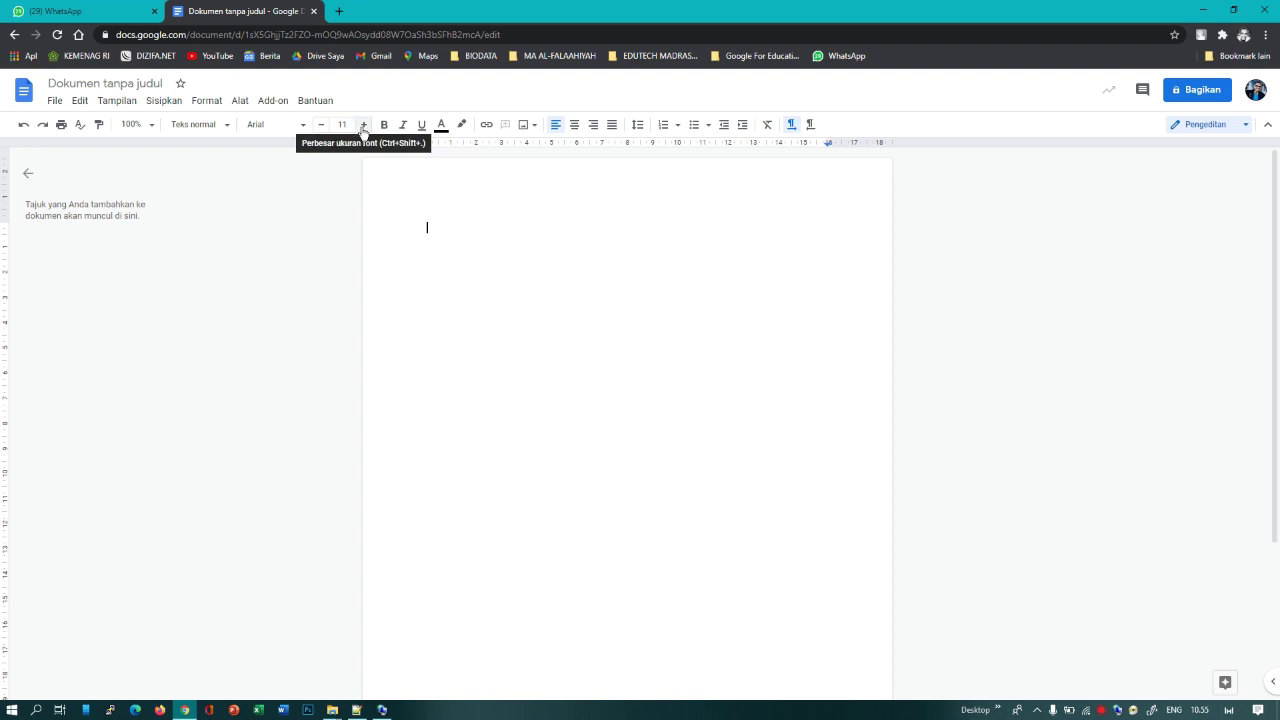
pyautogui.click(363, 125)
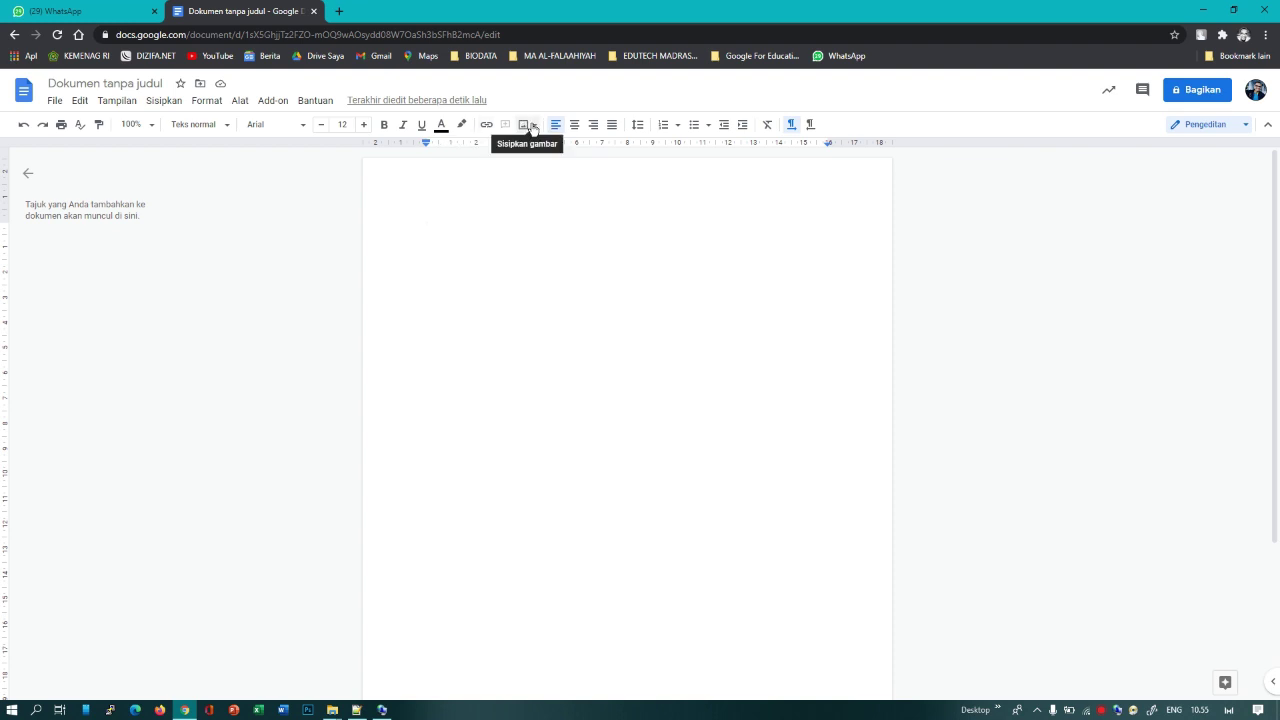
pyautogui.click(168, 102)
pyautogui.moveTo(240, 100)
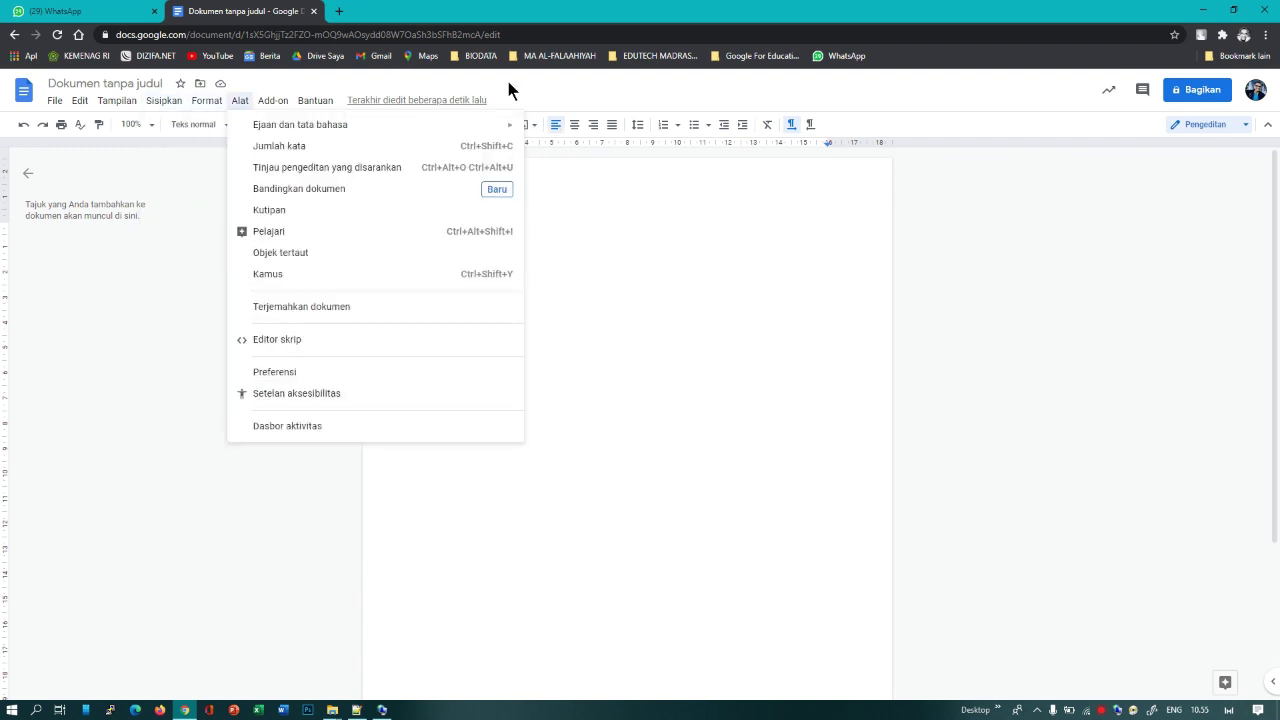
pyautogui.click(530, 92)
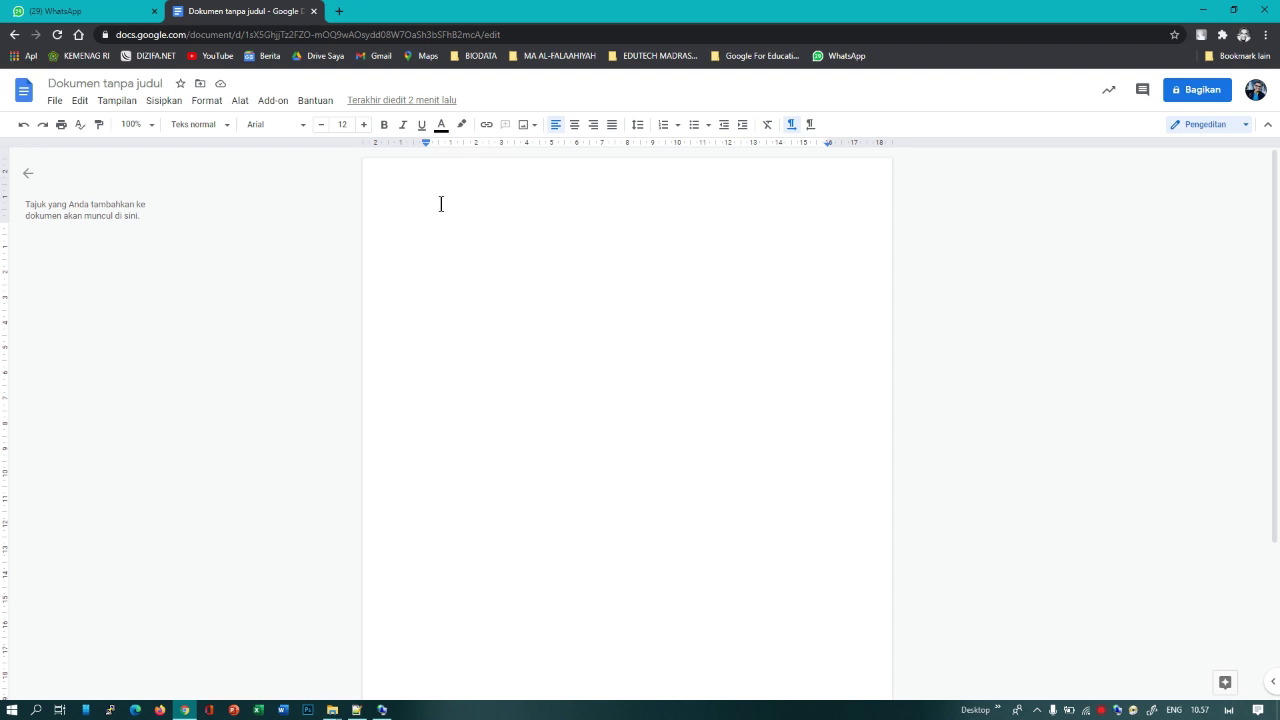
# Step: In a new Chrome tab, search Google for 'kemahiran abad ke-21 wikipedia'
pyautogui.click(340, 12)
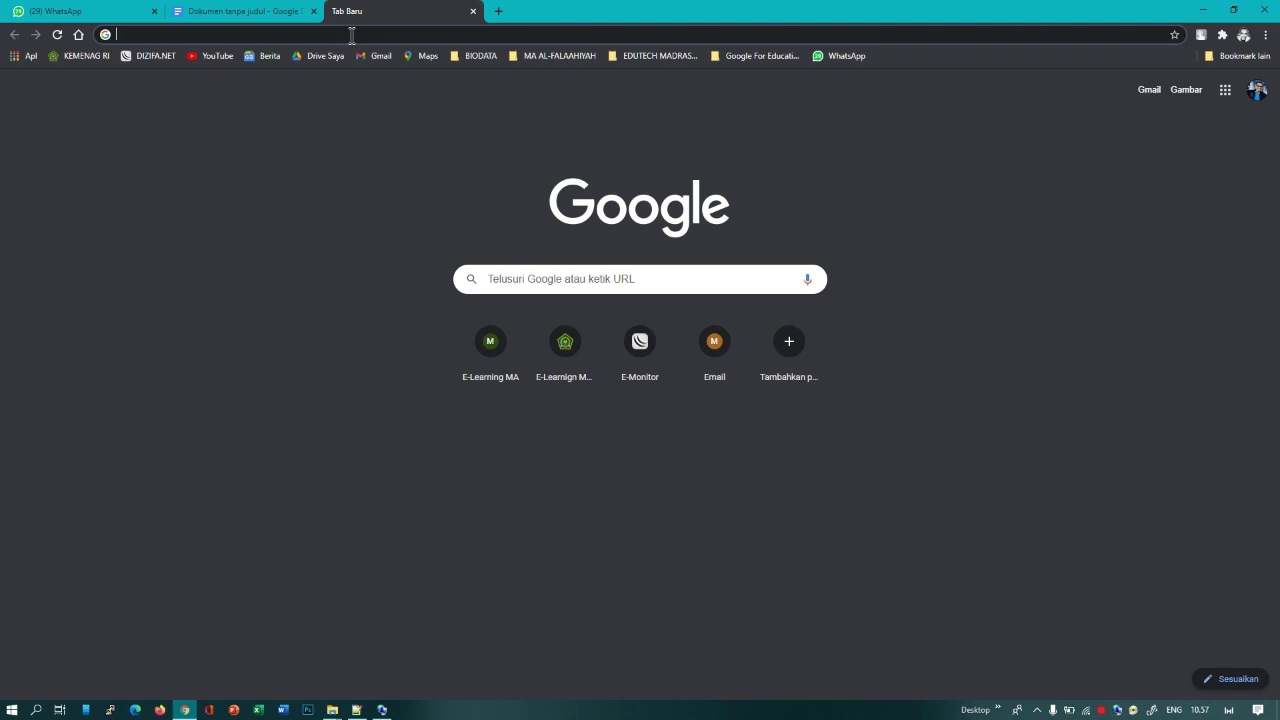
pyautogui.write('ke')
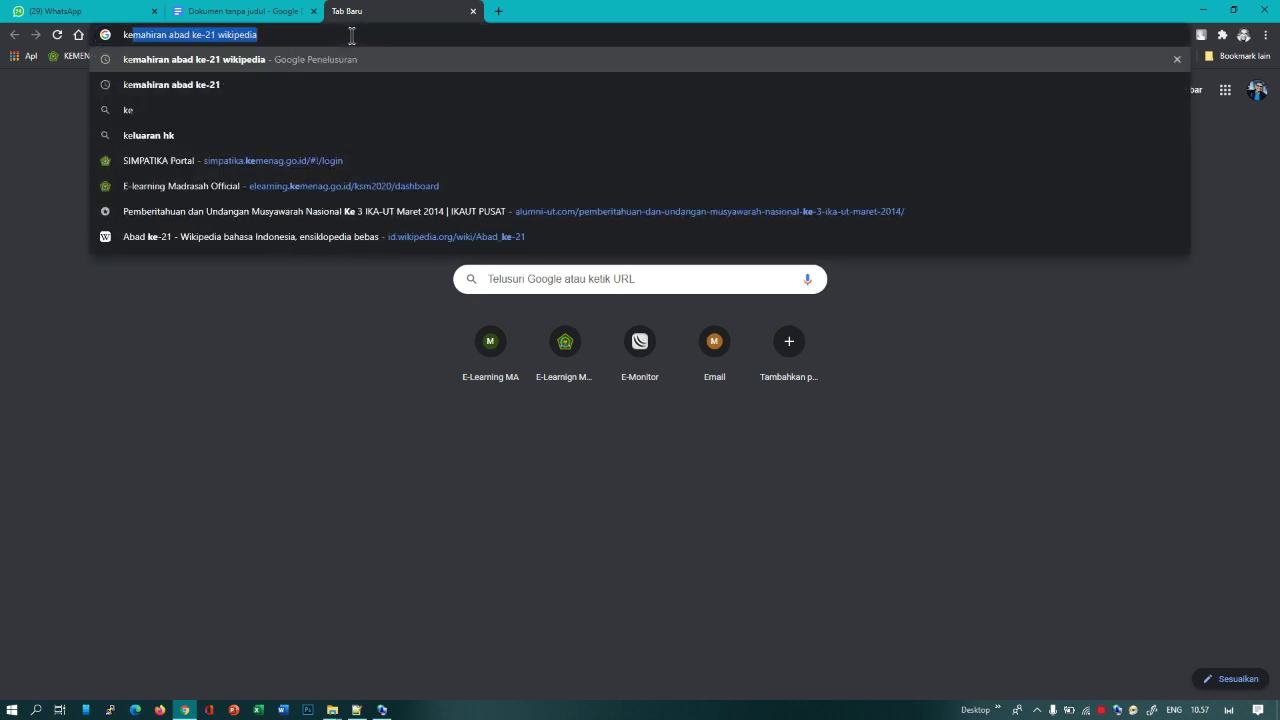
pyautogui.write('ma')
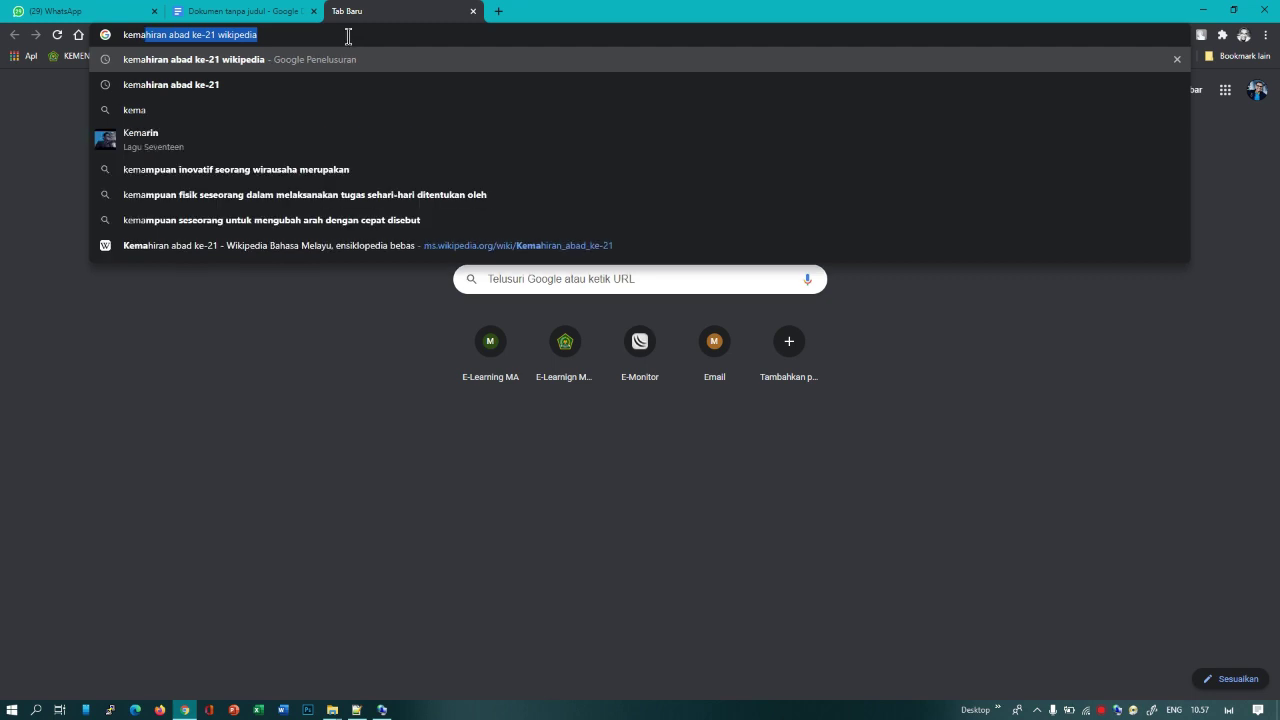
pyautogui.click(251, 36)
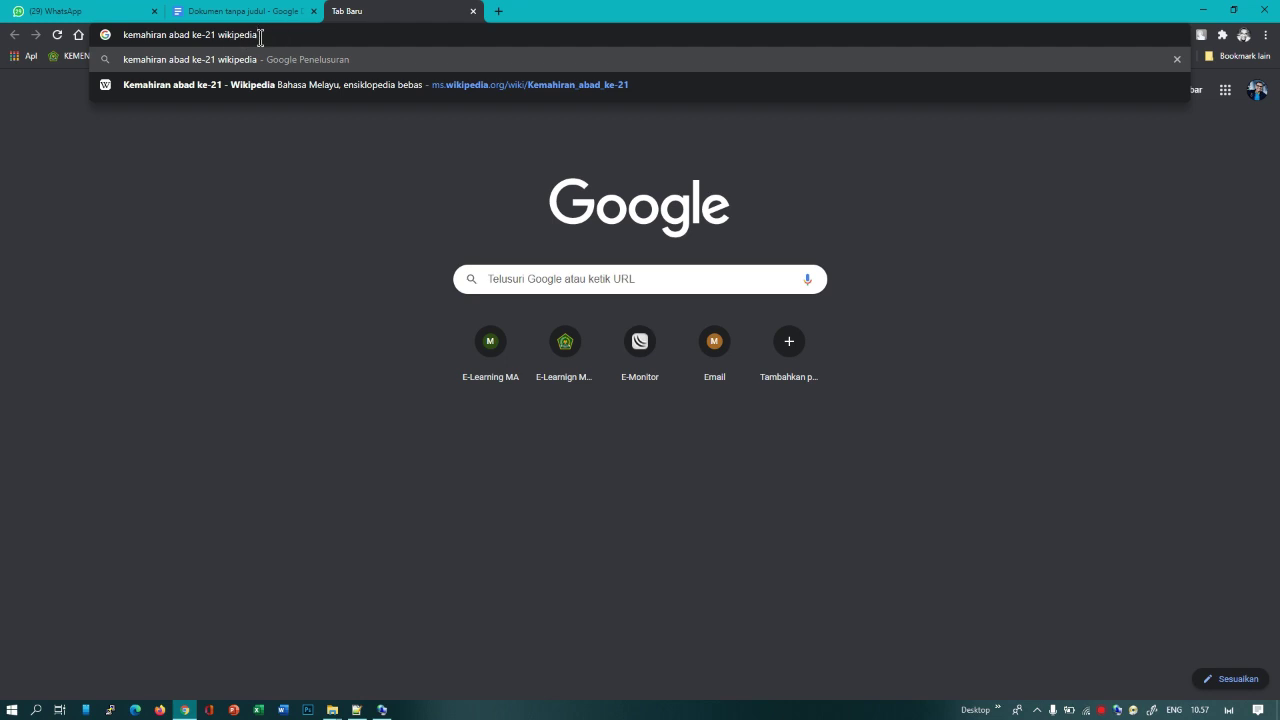
pyautogui.press('Return')
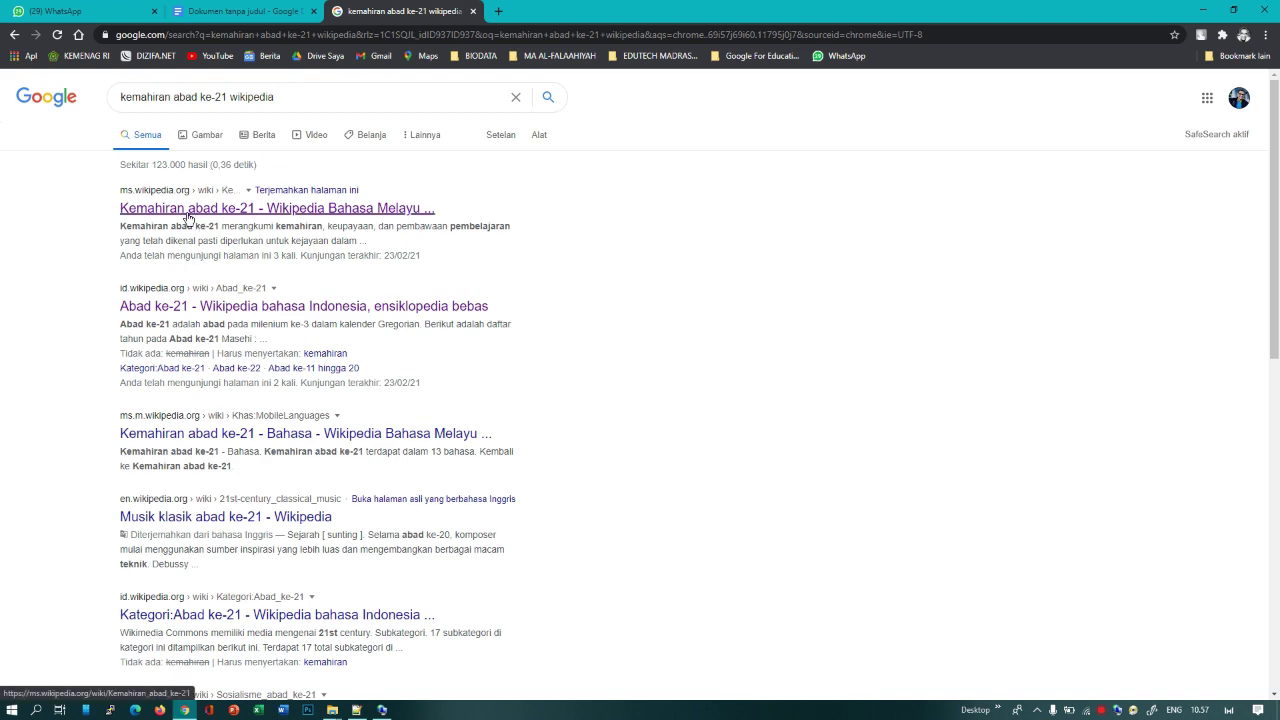
# Step: Copy the opening paragraphs of the Kemahiran abad ke-21 Wikipedia article and return to the untitled document
pyautogui.click(280, 210)
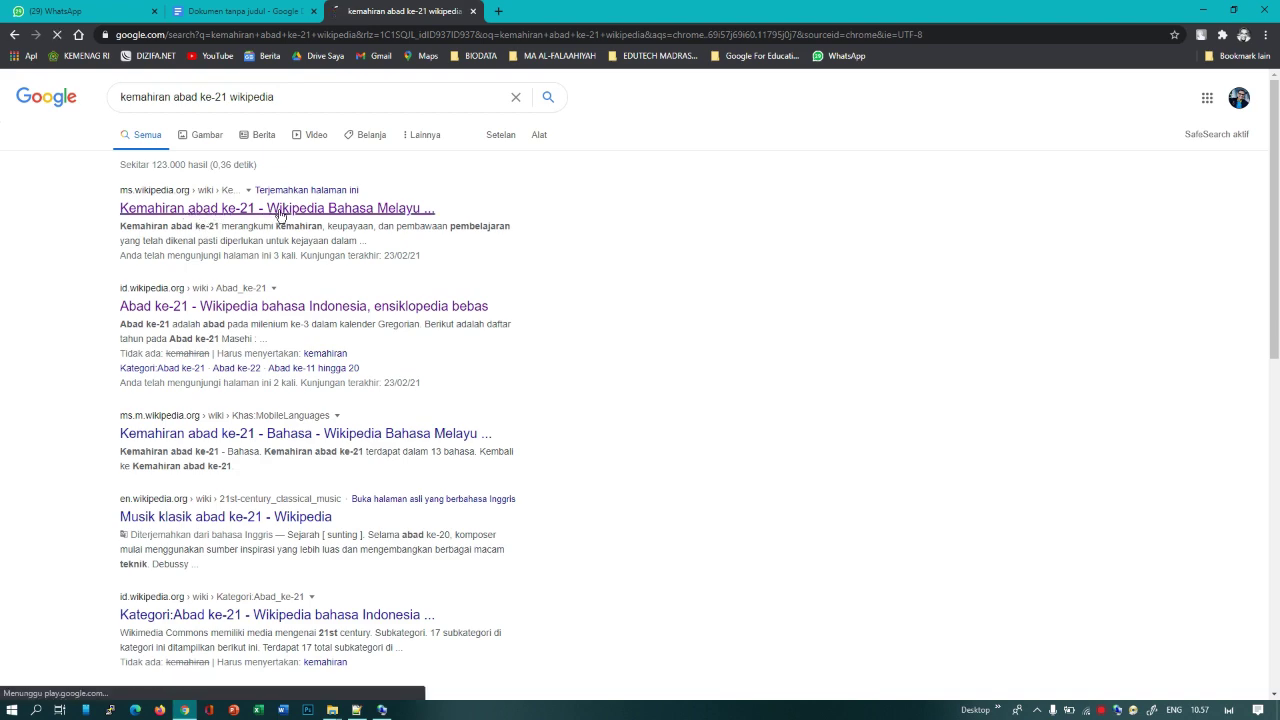
pyautogui.scroll(-1, 279, 214)
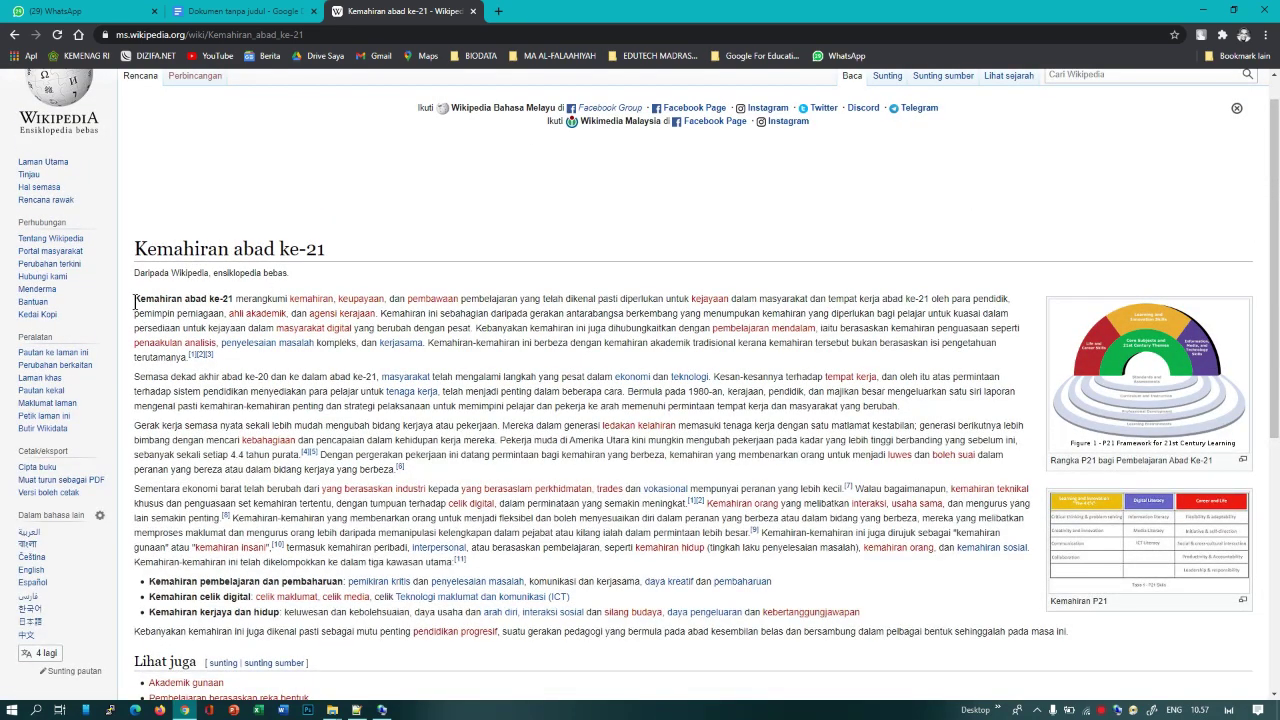
pyautogui.moveTo(134, 299); pyautogui.dragTo(477, 563)
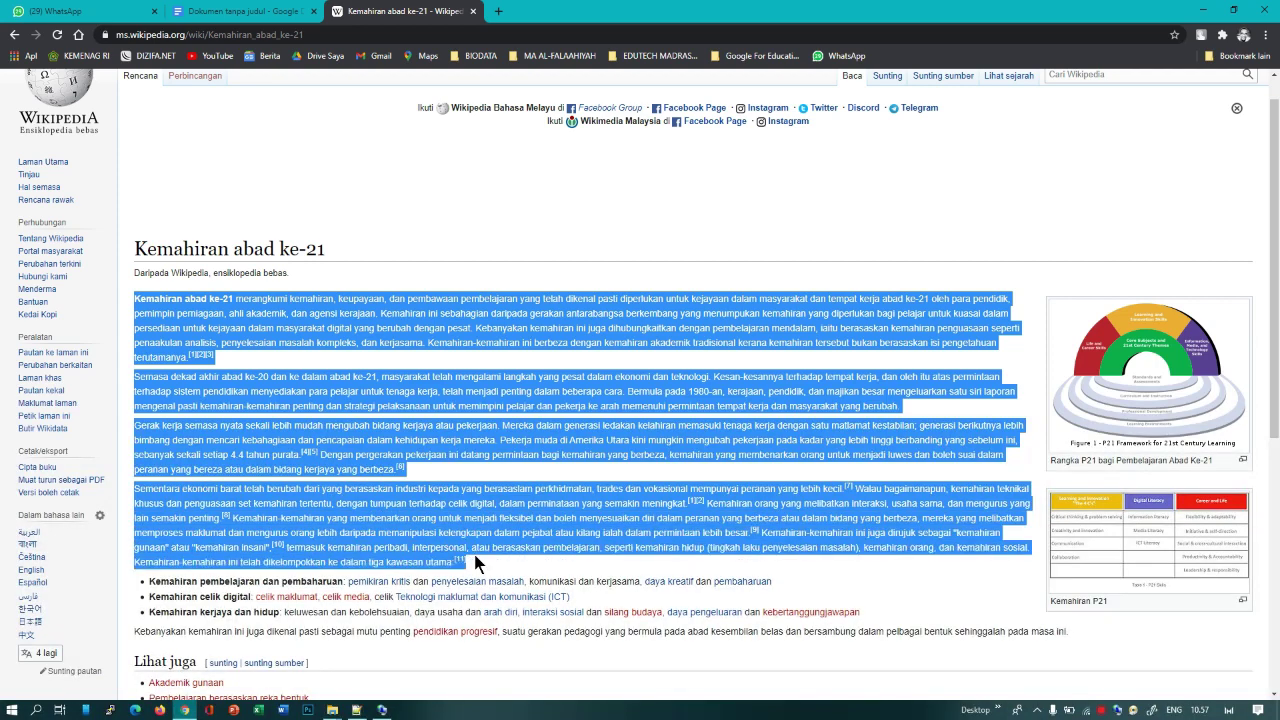
pyautogui.rightClick(263, 330)
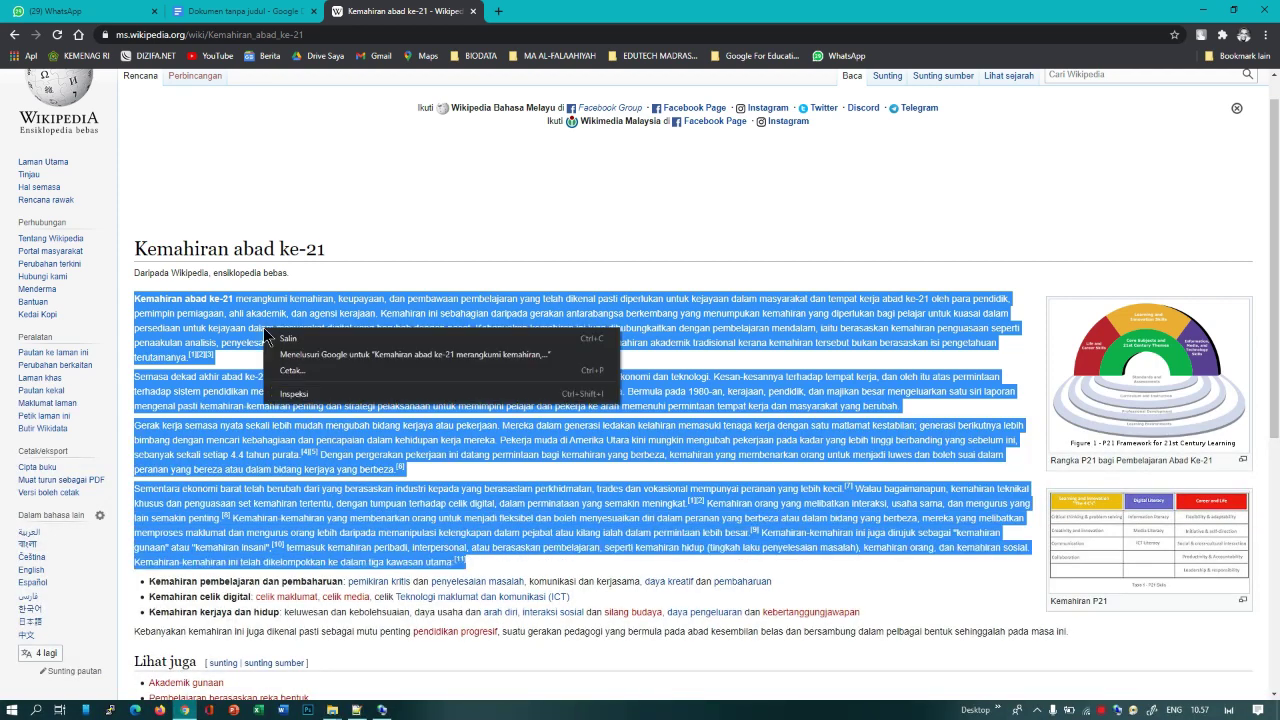
pyautogui.click(281, 339)
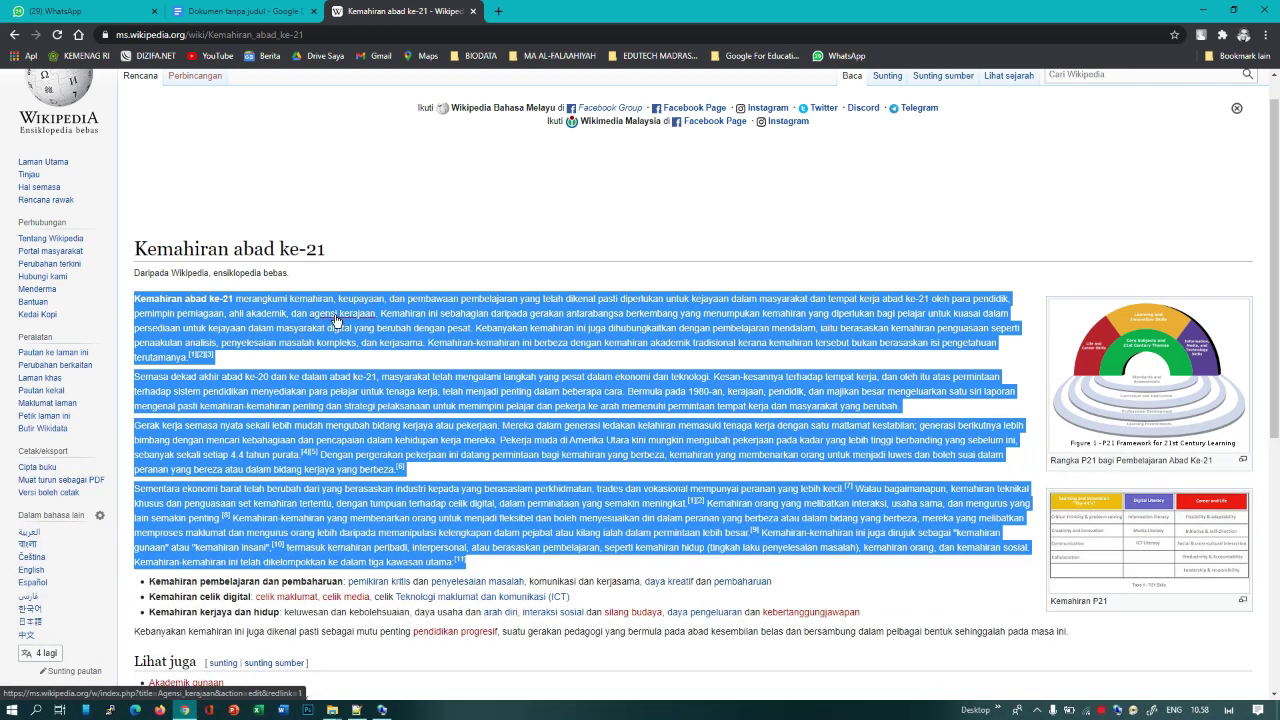
pyautogui.click(250, 11)
pyautogui.click(441, 234)
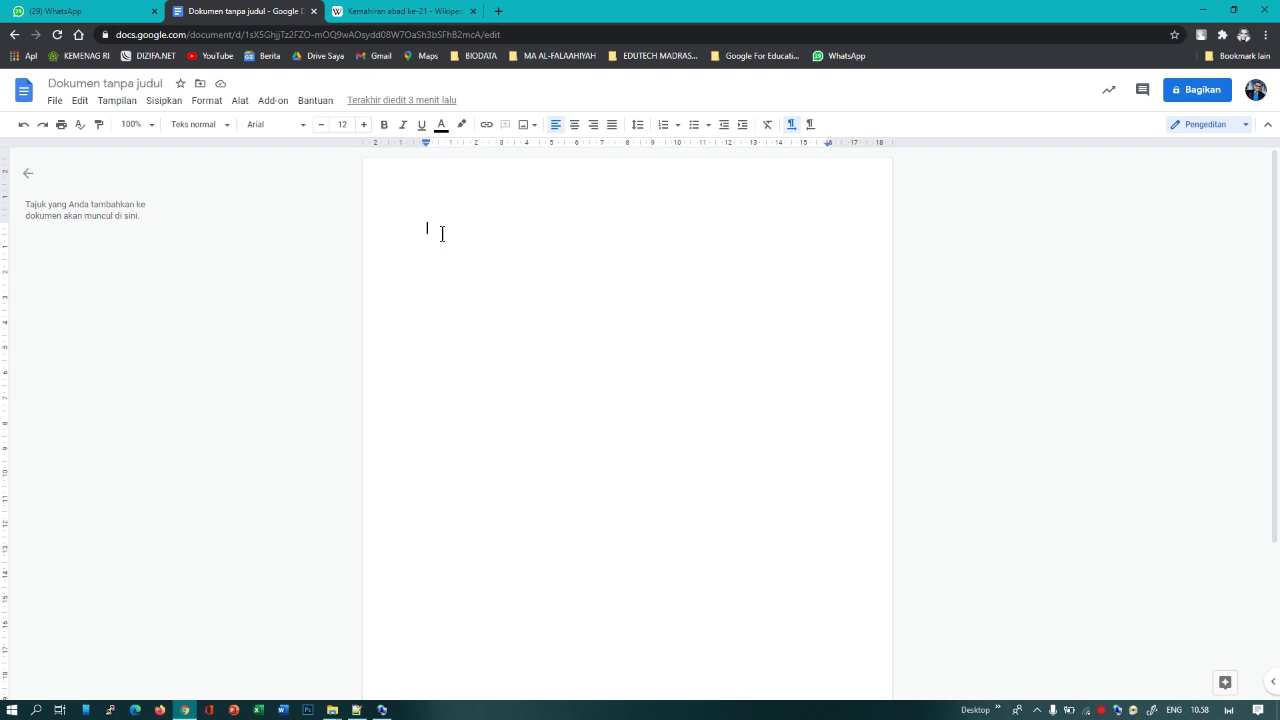
# Step: Paste the copied Kemahiran abad ke-21 article paragraphs into the empty page with Tempel
pyautogui.rightClick(441, 234)
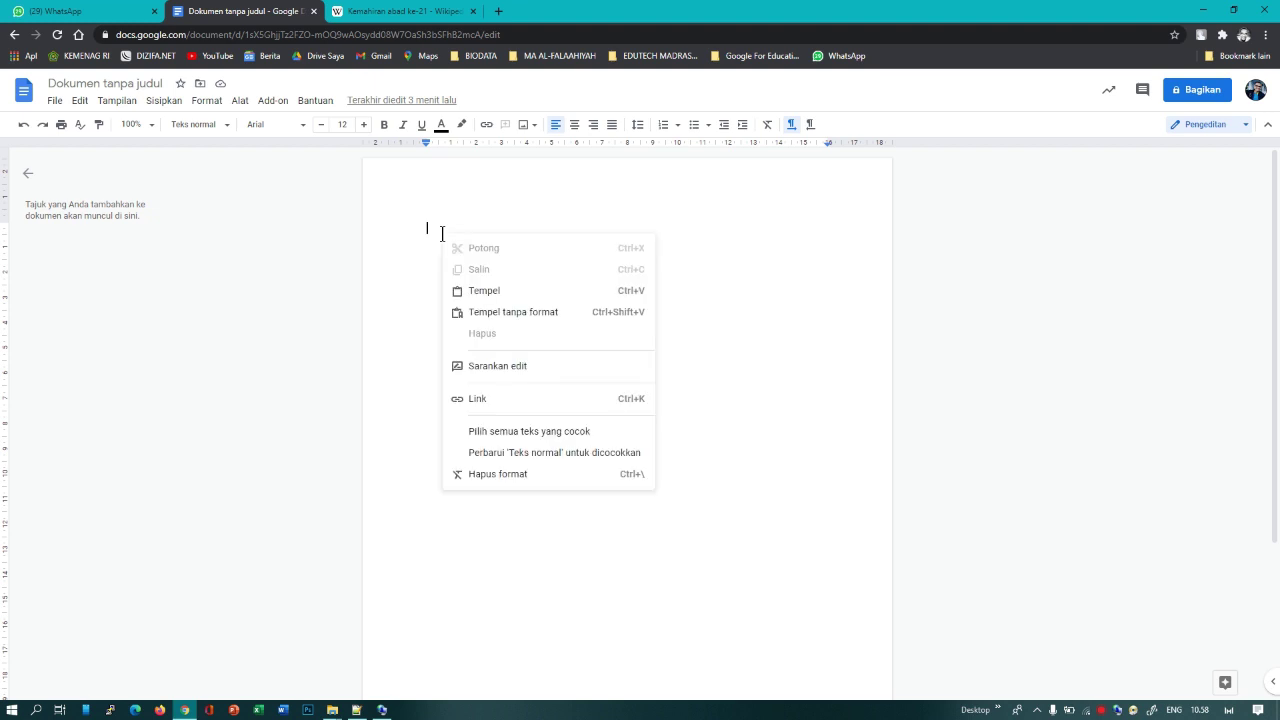
pyautogui.click(478, 292)
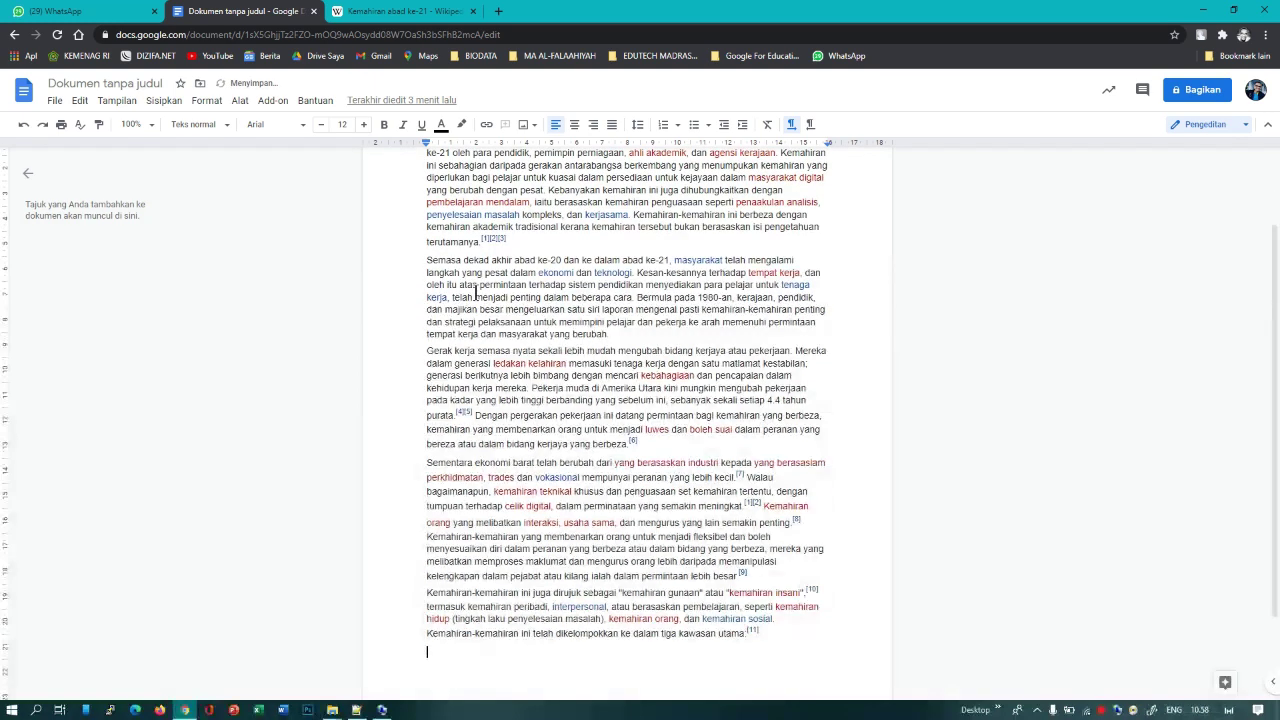
pyautogui.scroll(1, 476, 292)
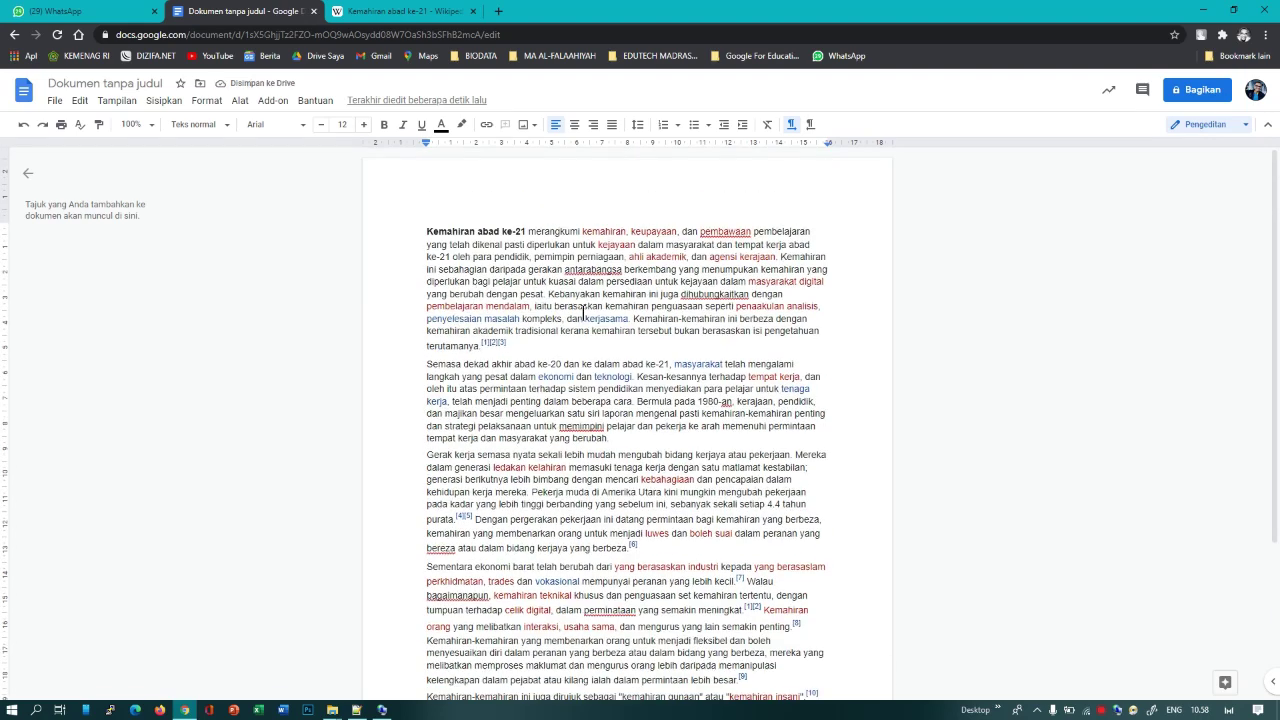
pyautogui.scroll(-3, 636, 322)
pyautogui.scroll(3, 637, 330)
pyautogui.click(560, 129)
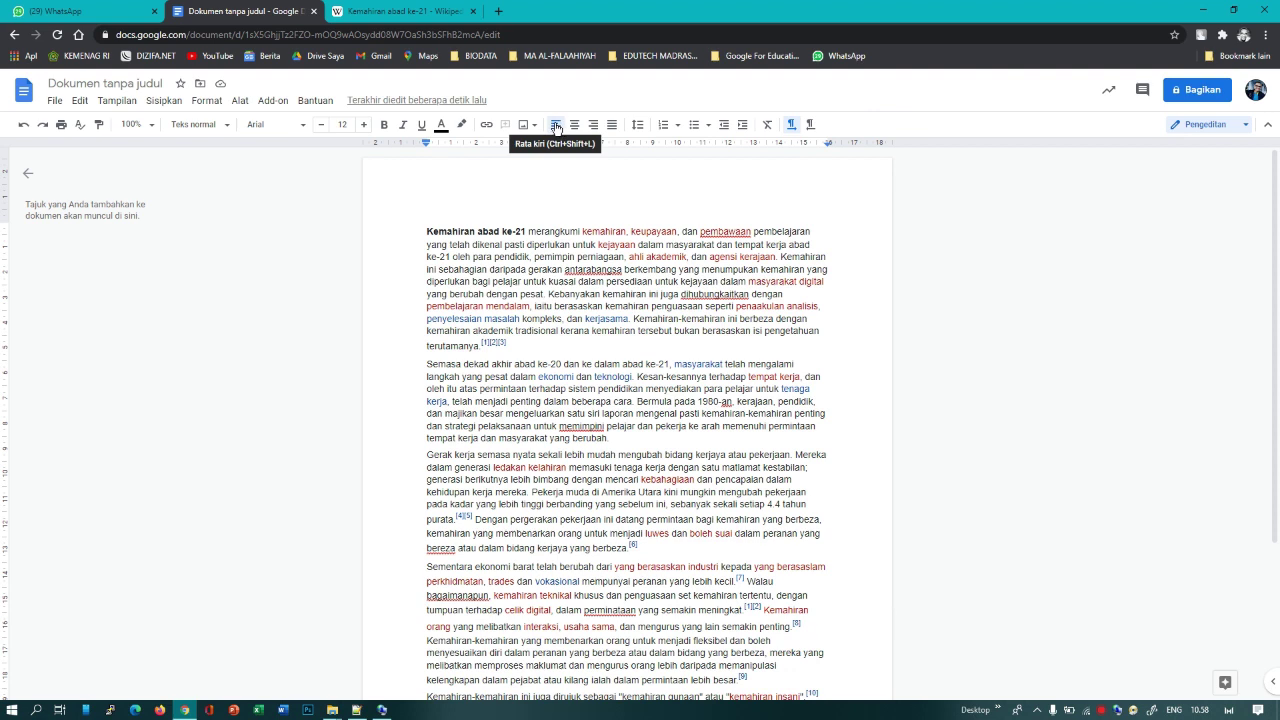
pyautogui.click(511, 268)
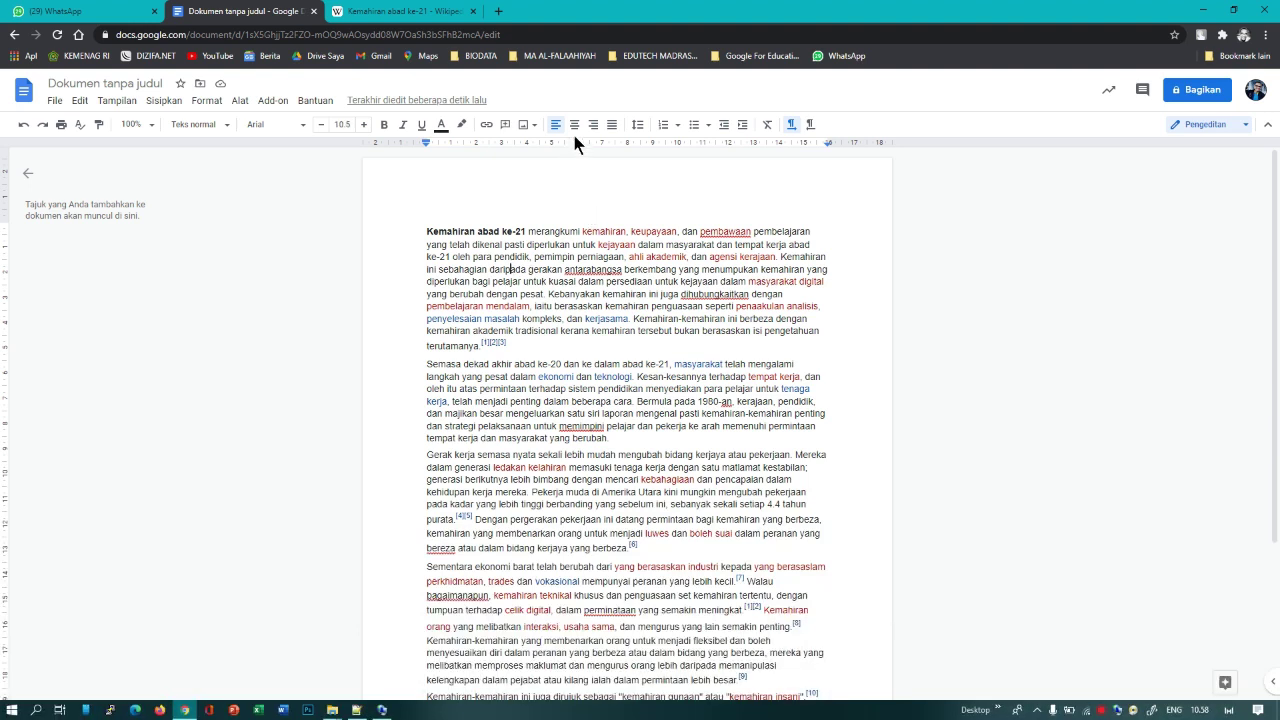
# Step: Justify the opening pasted paragraph to both margins, then select all the document text
pyautogui.click(611, 128)
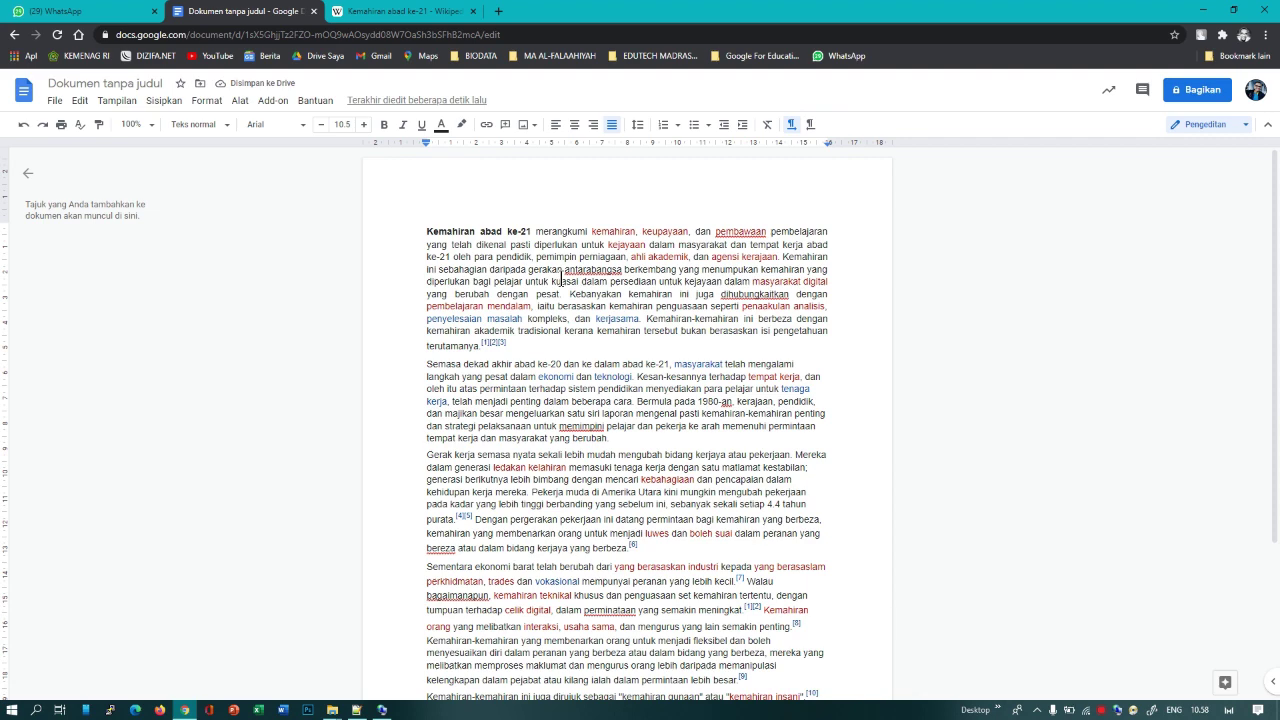
pyautogui.scroll(-4, 561, 281)
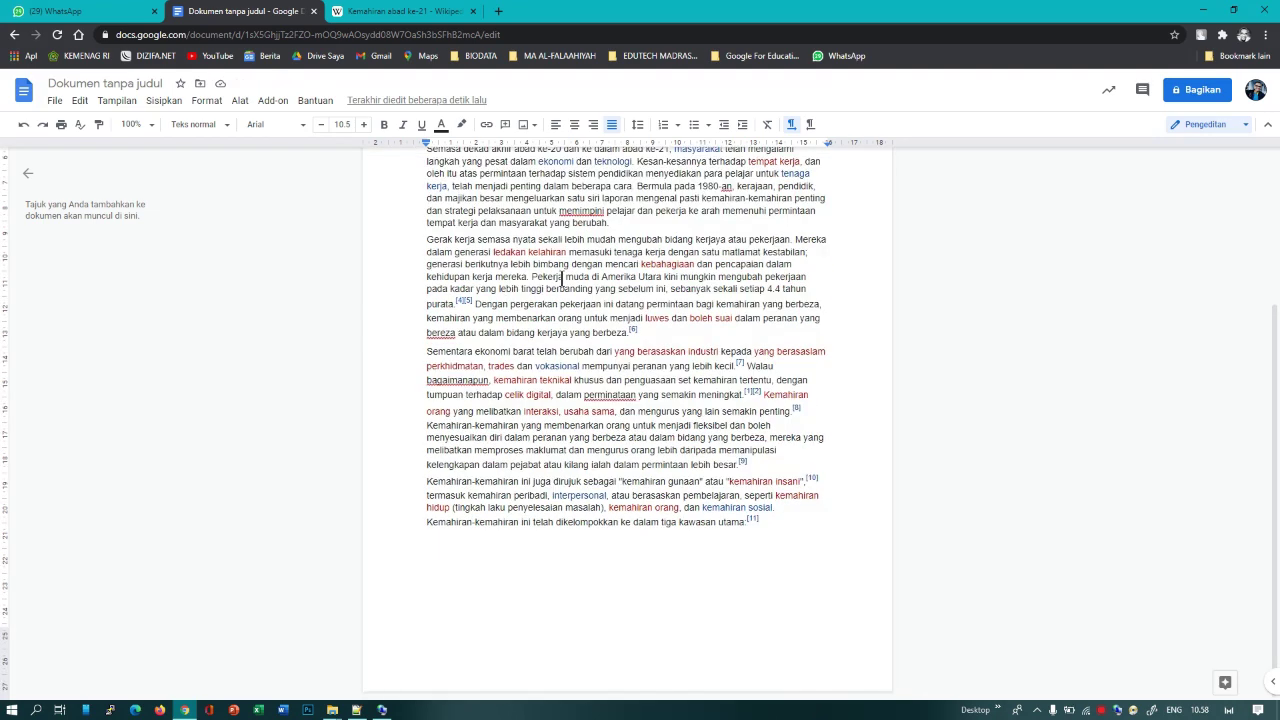
pyautogui.scroll(3, 558, 284)
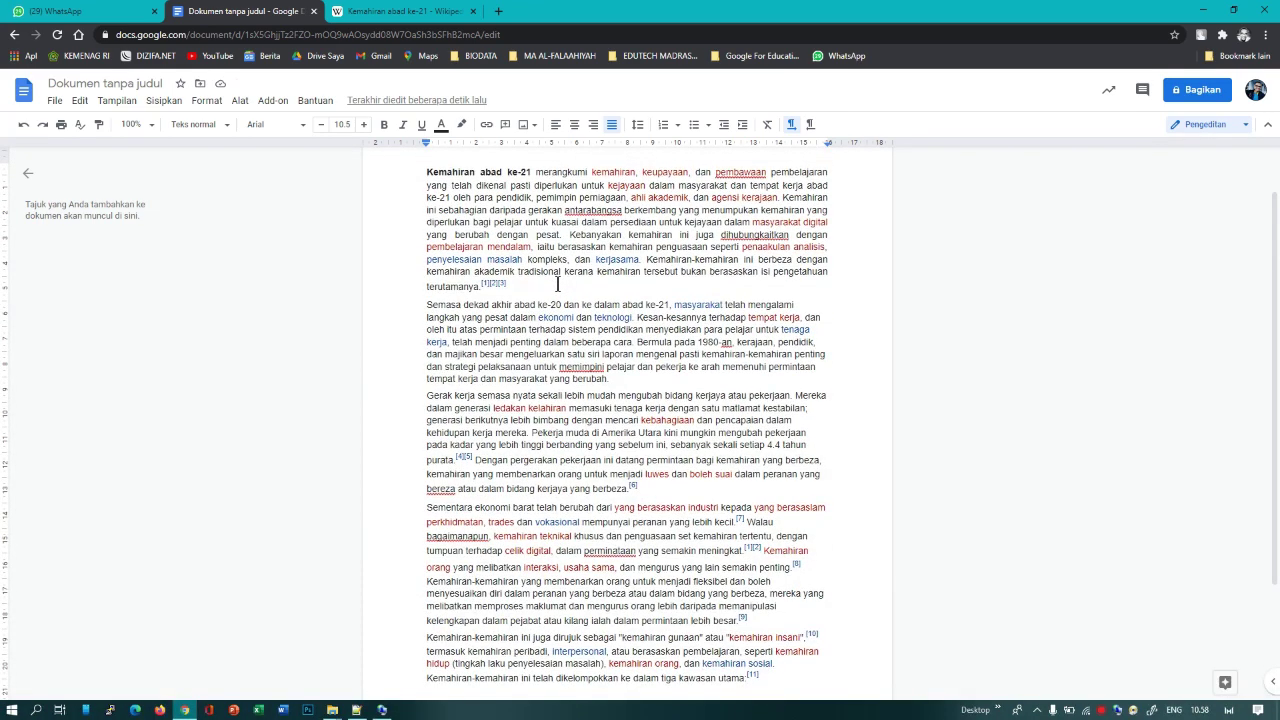
pyautogui.scroll(1, 557, 284)
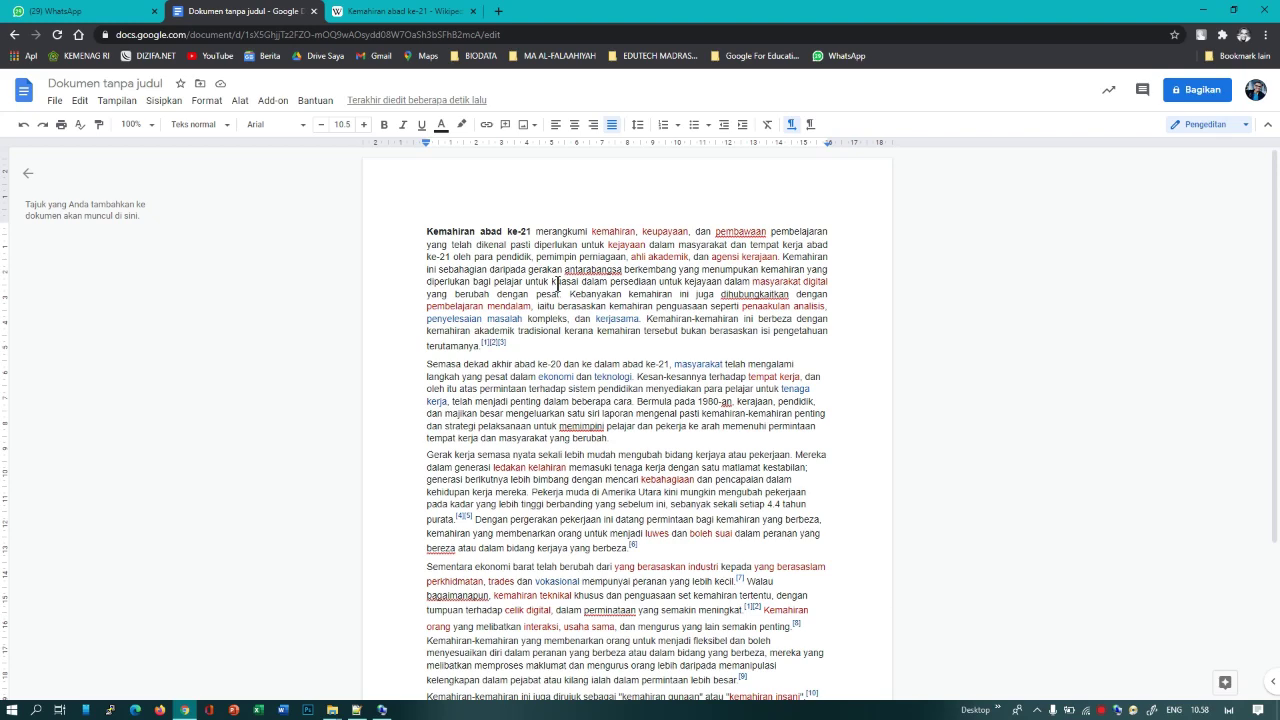
pyautogui.click(558, 283)
pyautogui.scroll(-4, 558, 283)
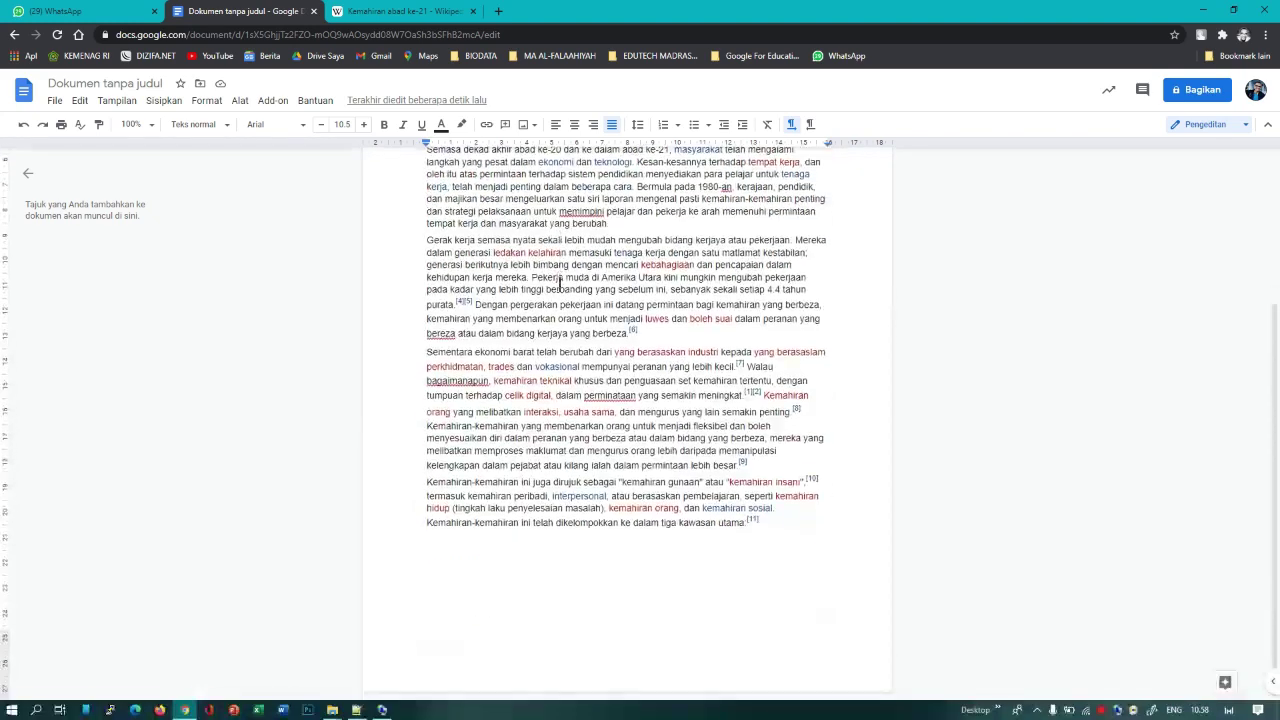
pyautogui.scroll(4, 558, 283)
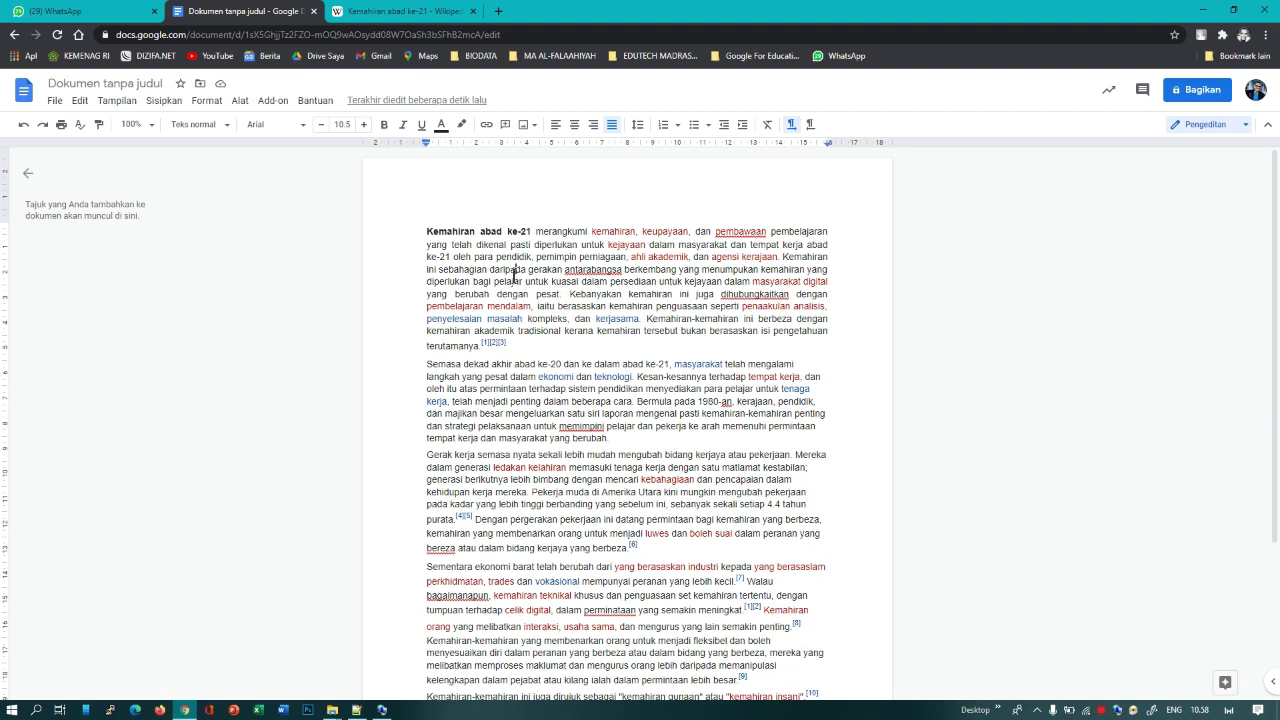
pyautogui.hotkey('ctrl', 'a')
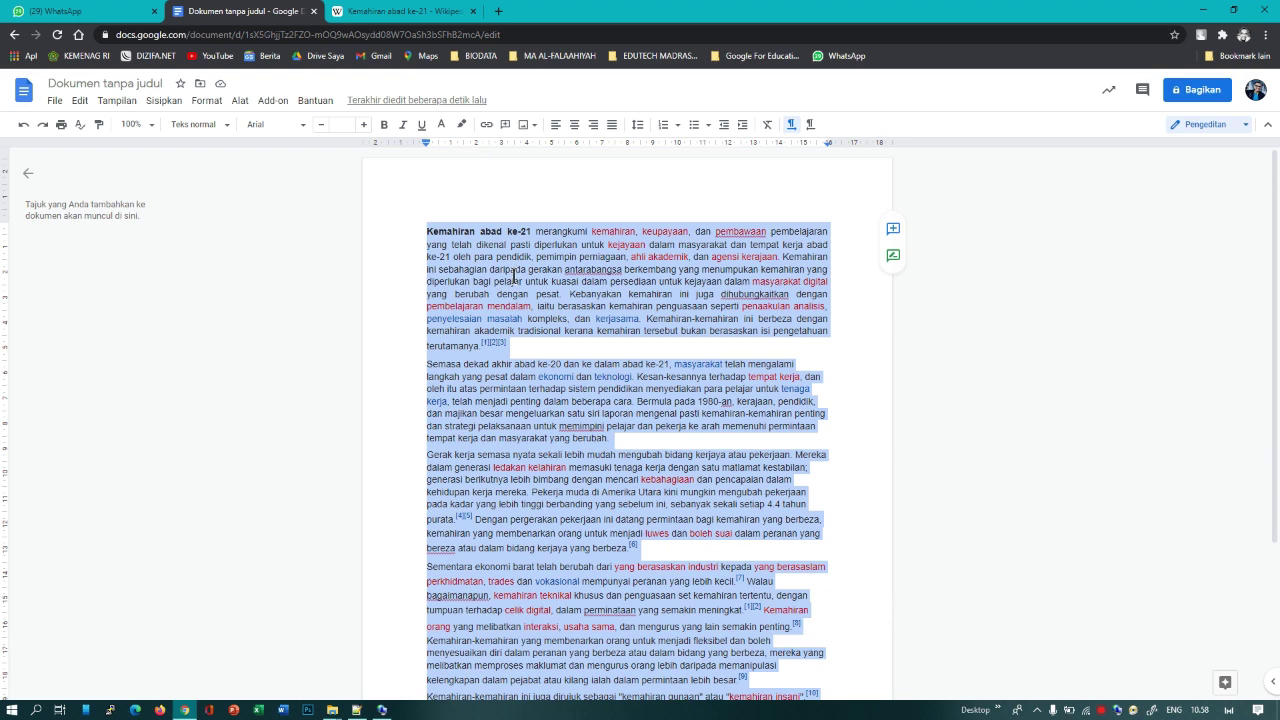
# Step: Select all five pasted paragraphs and justify them to both margins
pyautogui.click(514, 273)
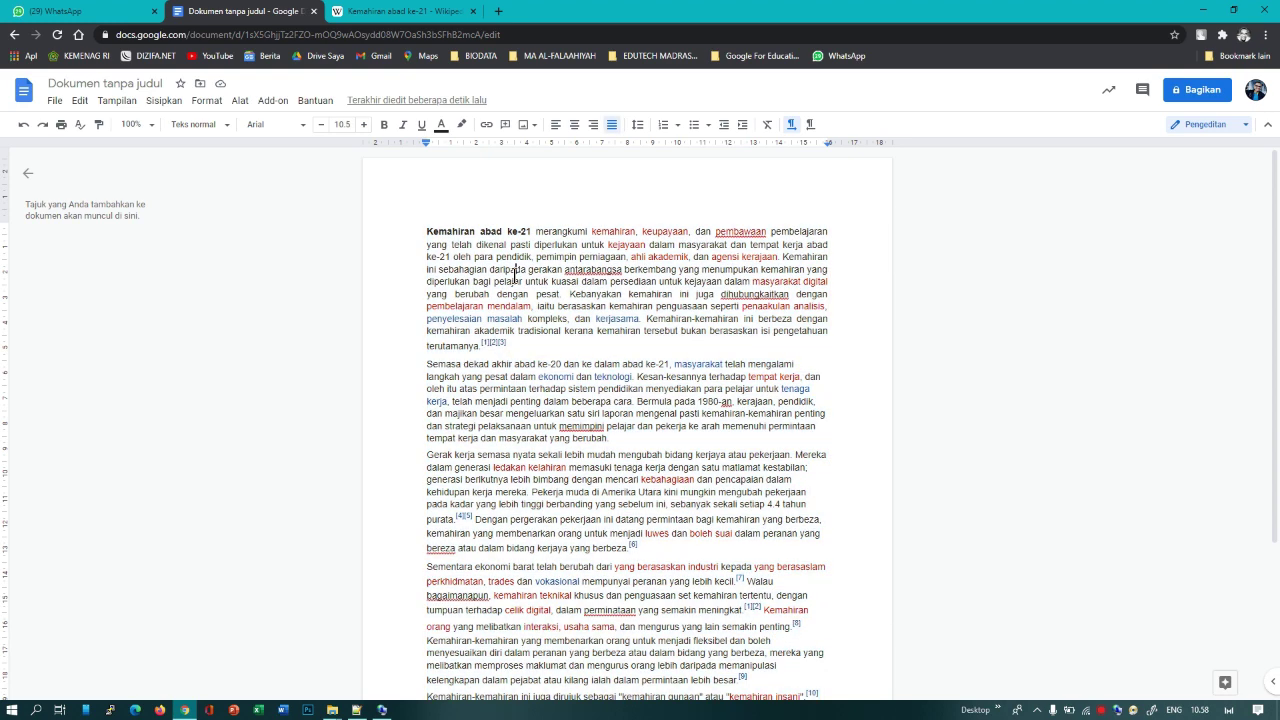
pyautogui.hotkey('ctrl', 'a')
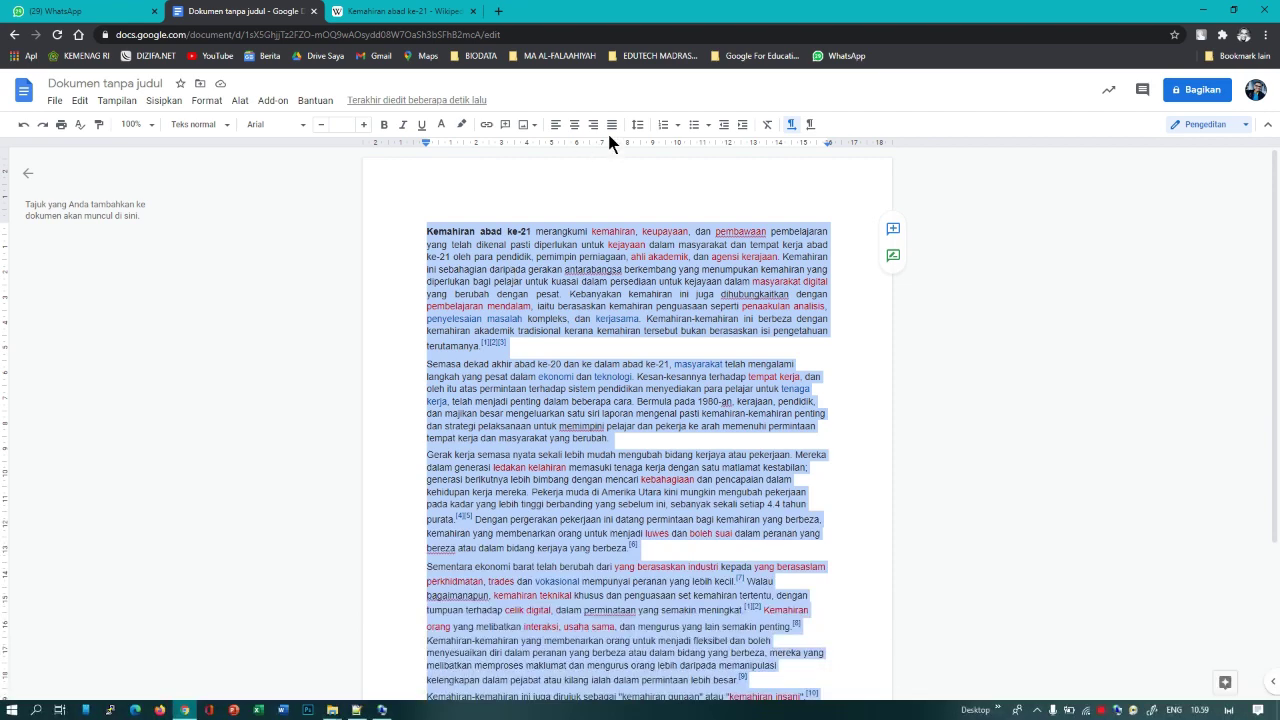
pyautogui.click(611, 124)
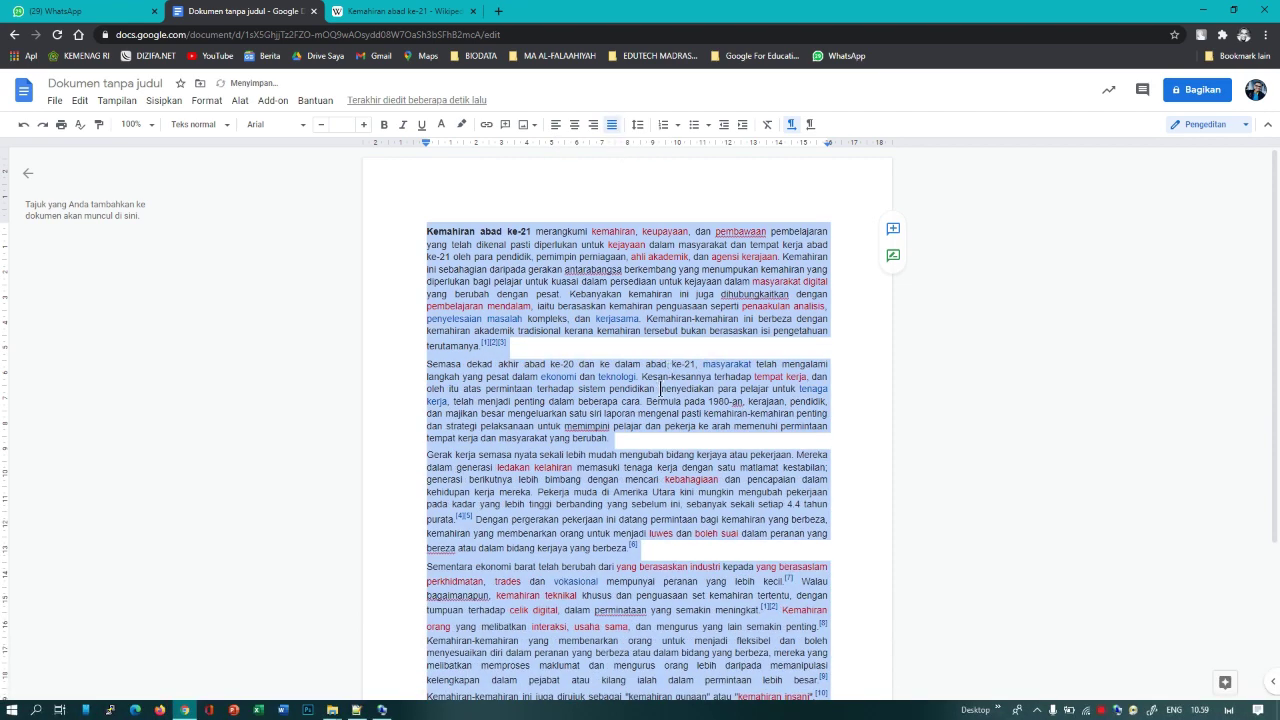
pyautogui.click(660, 388)
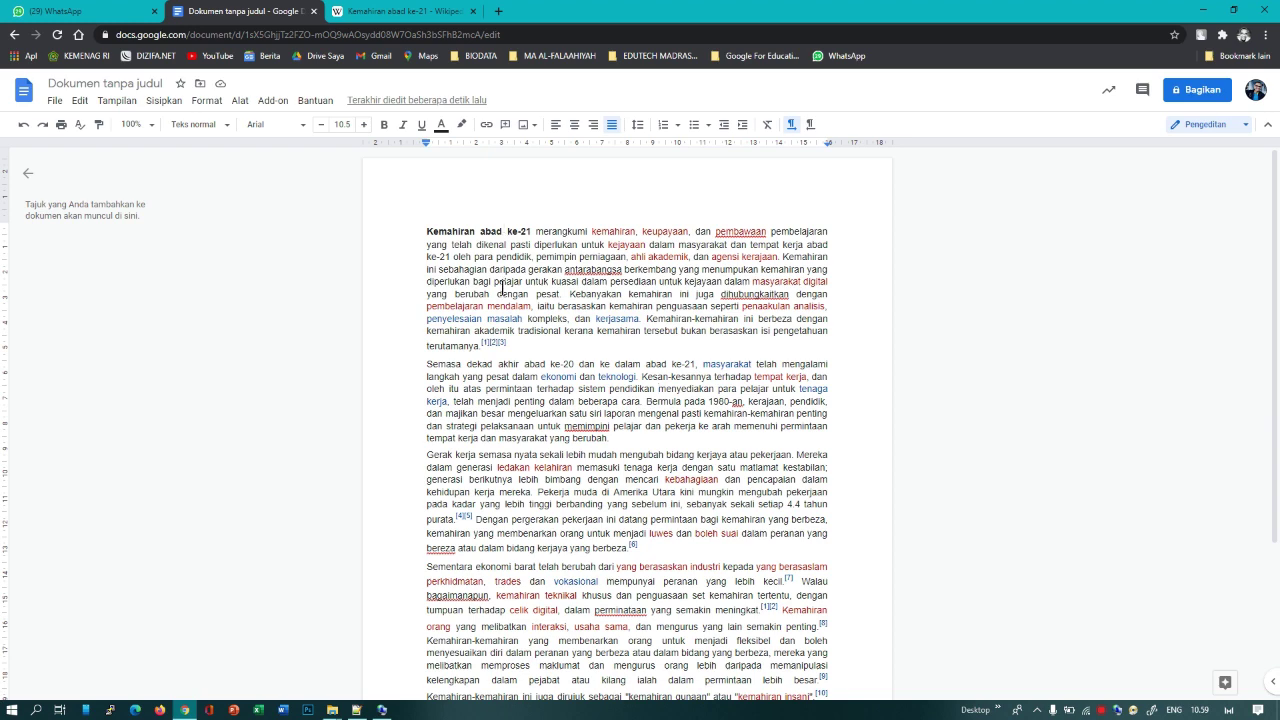
pyautogui.scroll(-3, 501, 286)
pyautogui.scroll(3, 503, 287)
# Step: Rename the document 'Tugas GCE L 1-Docs', correcting the mistyped 'Bio' ending
pyautogui.click(121, 83)
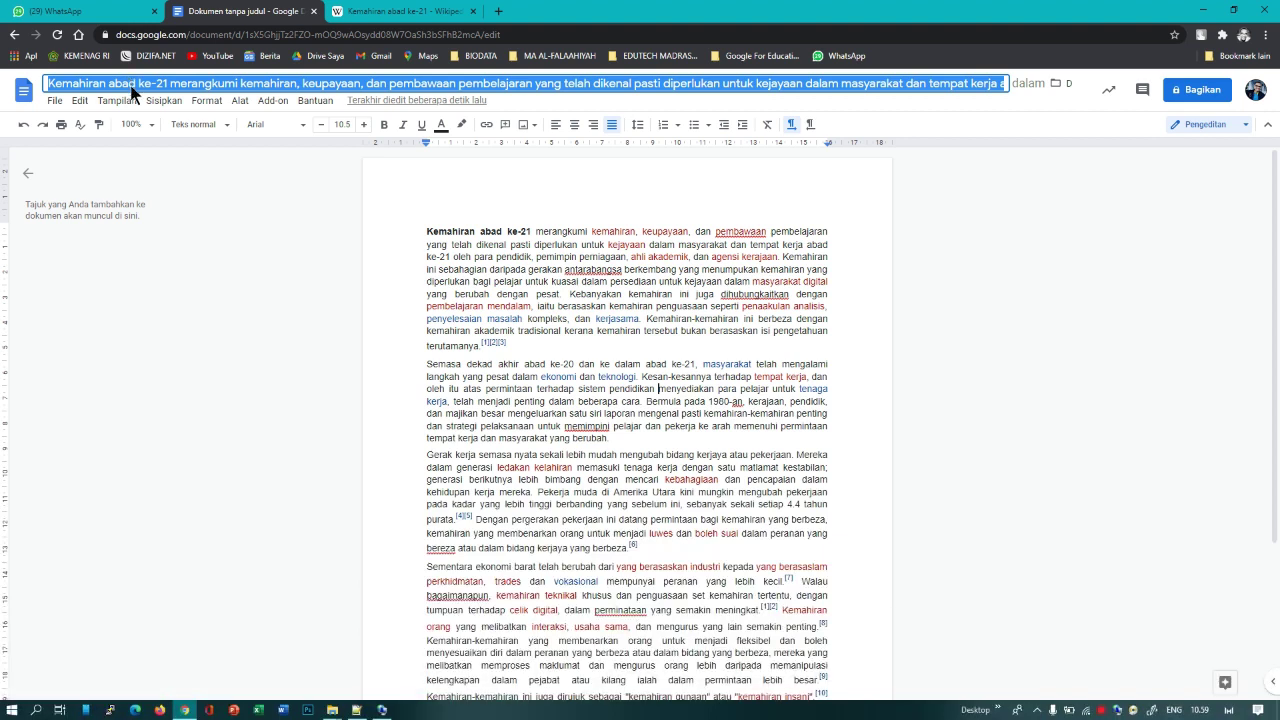
pyautogui.write('Tugas ')
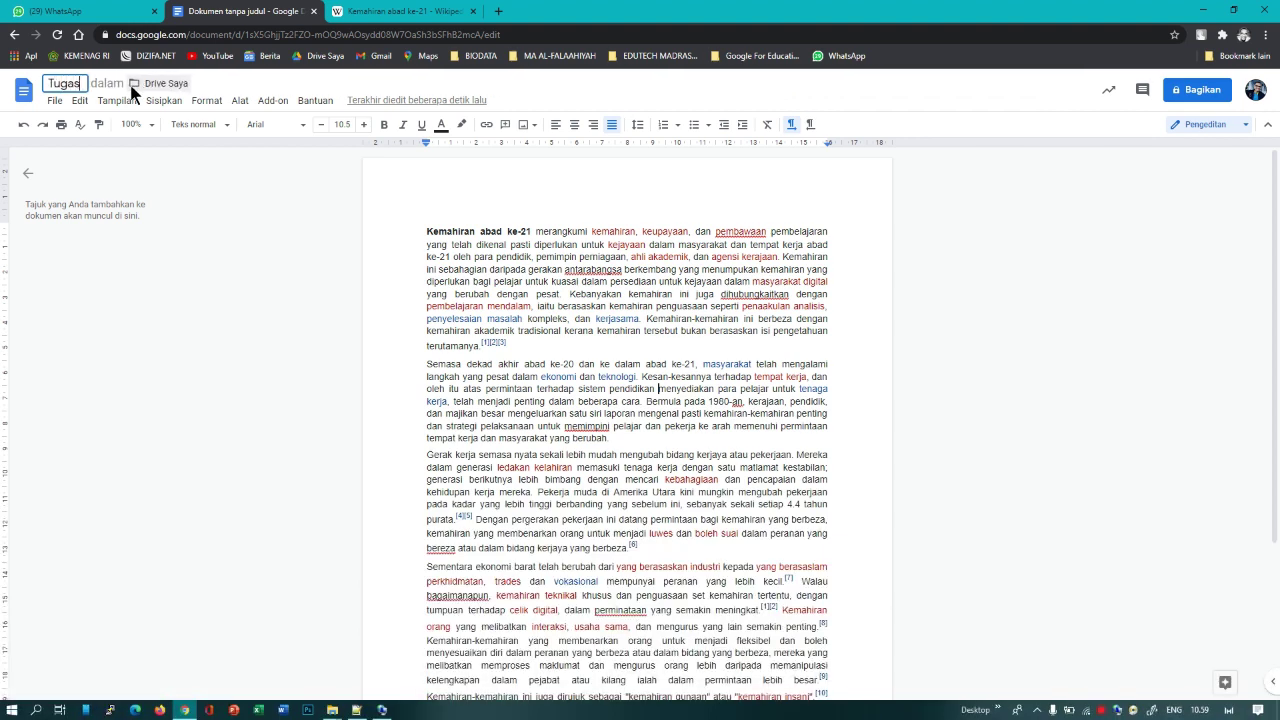
pyautogui.write('GCE')
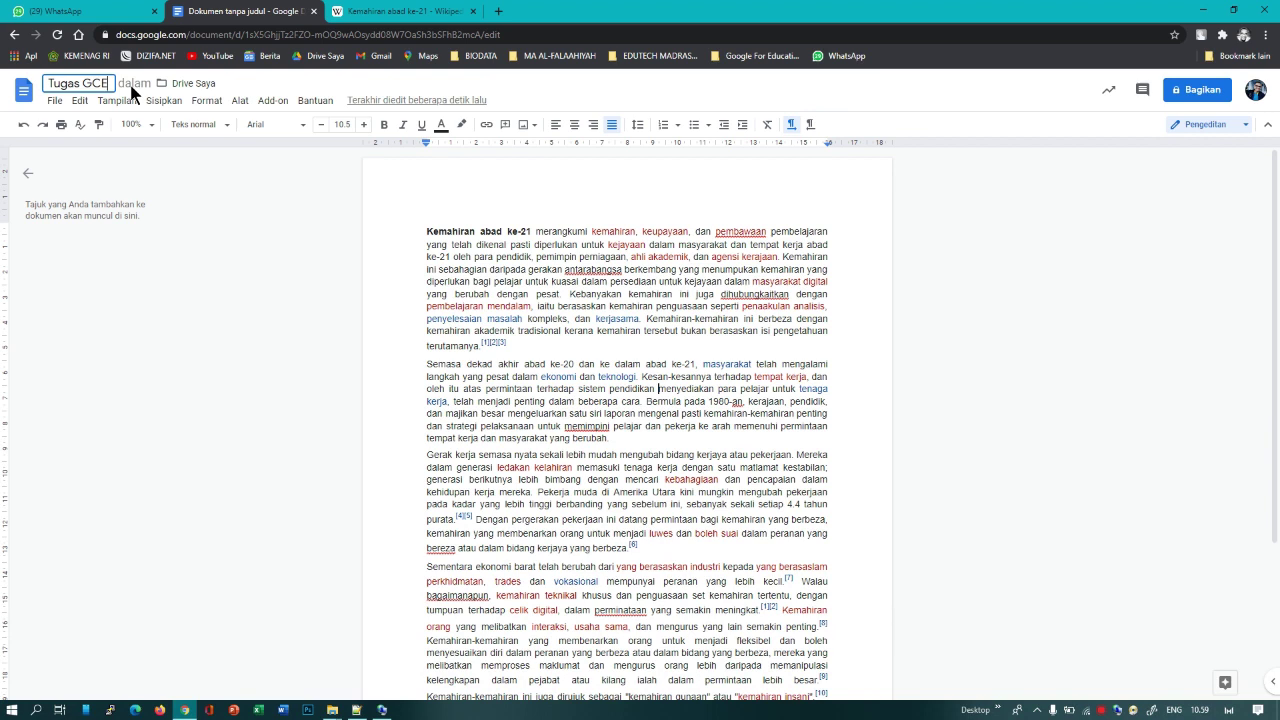
pyautogui.write(' L')
pyautogui.write(' 1')
pyautogui.write('-')
pyautogui.write('Bio')
pyautogui.press('BackSpace')
pyautogui.press('BackSpace')
pyautogui.press('BackSpace')
pyautogui.write('DO')
pyautogui.press('BackSpace')
pyautogui.write('oc')
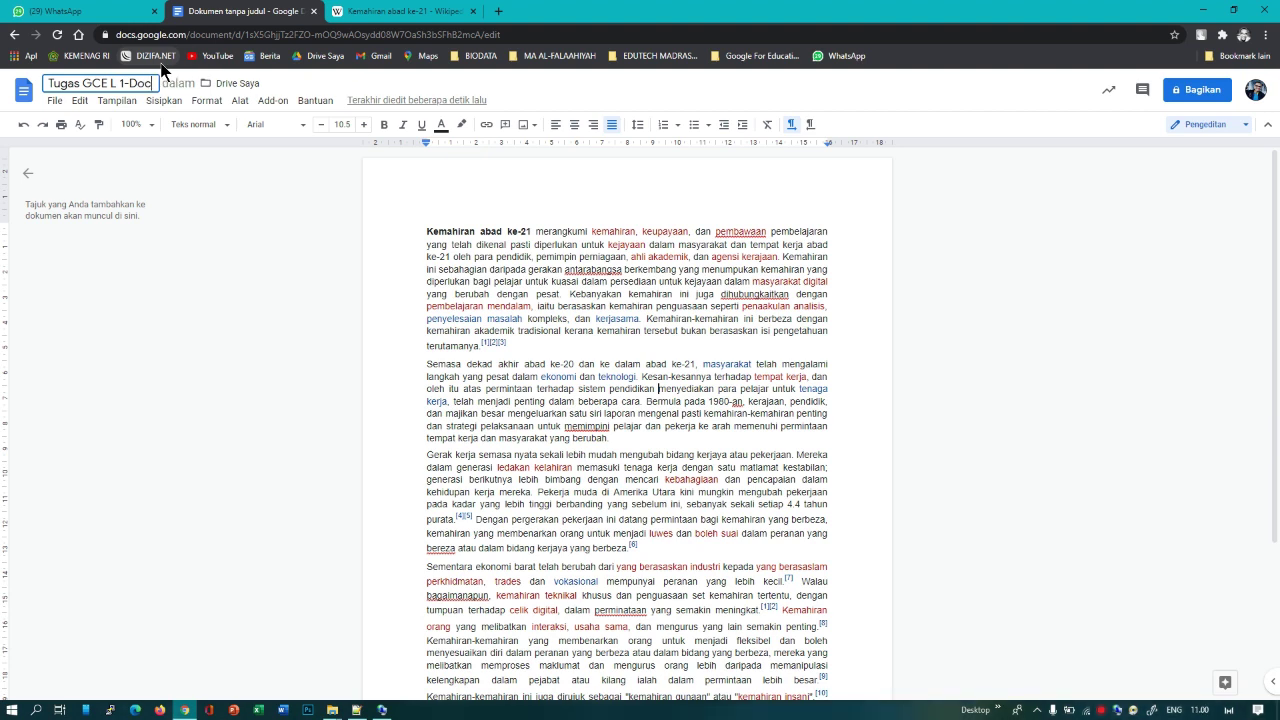
pyautogui.write('s')
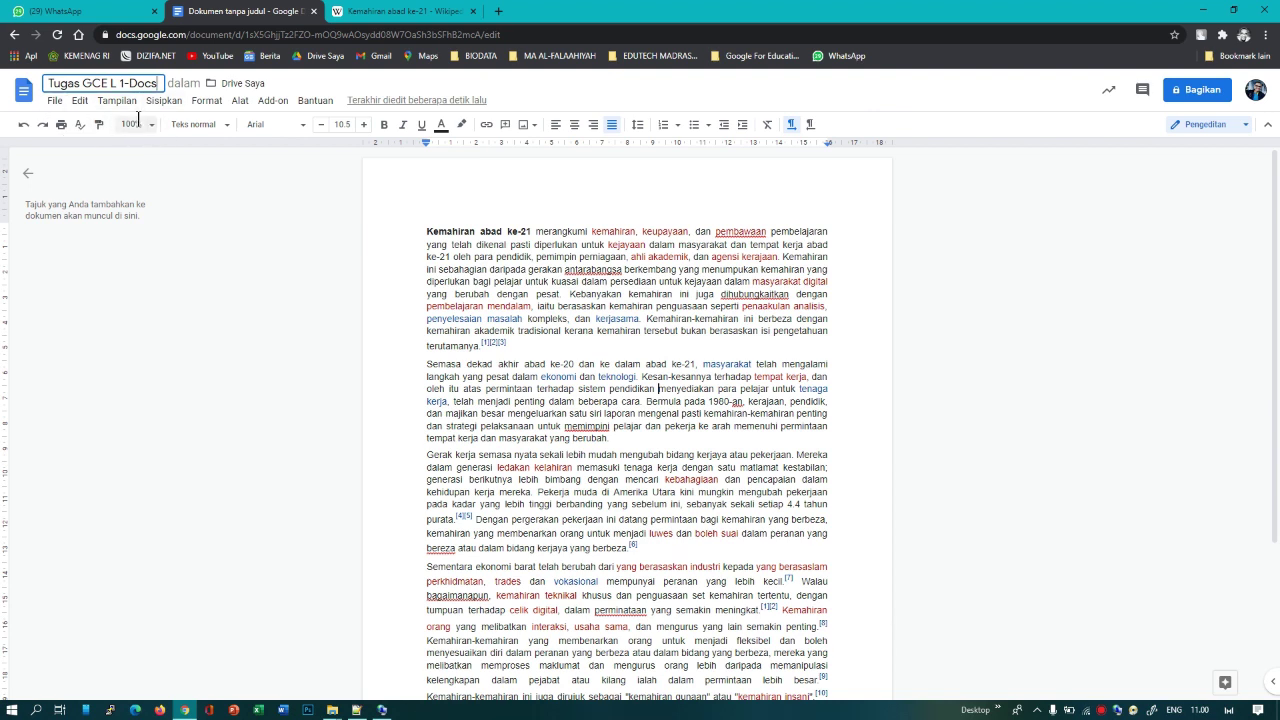
pyautogui.click(478, 243)
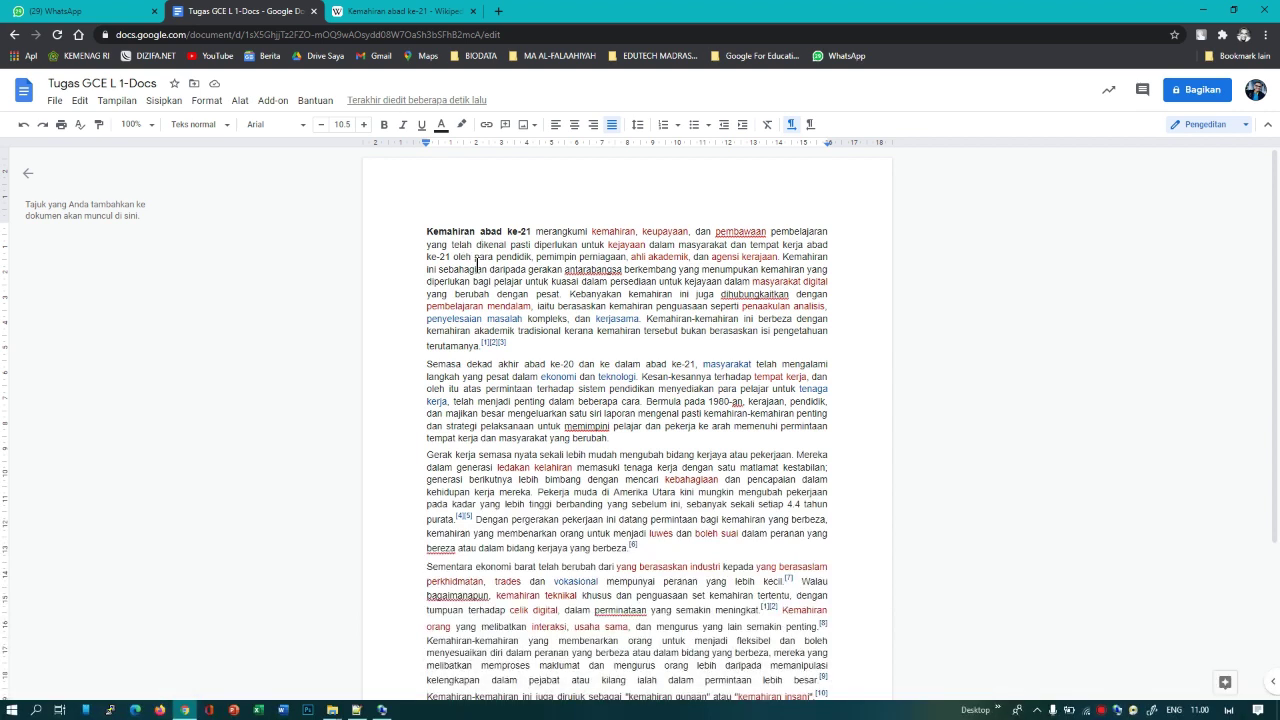
# Step: Start an empty comment on the word 'mengurus' in the last paragraph
pyautogui.click(478, 268)
pyautogui.scroll(-3, 730, 338)
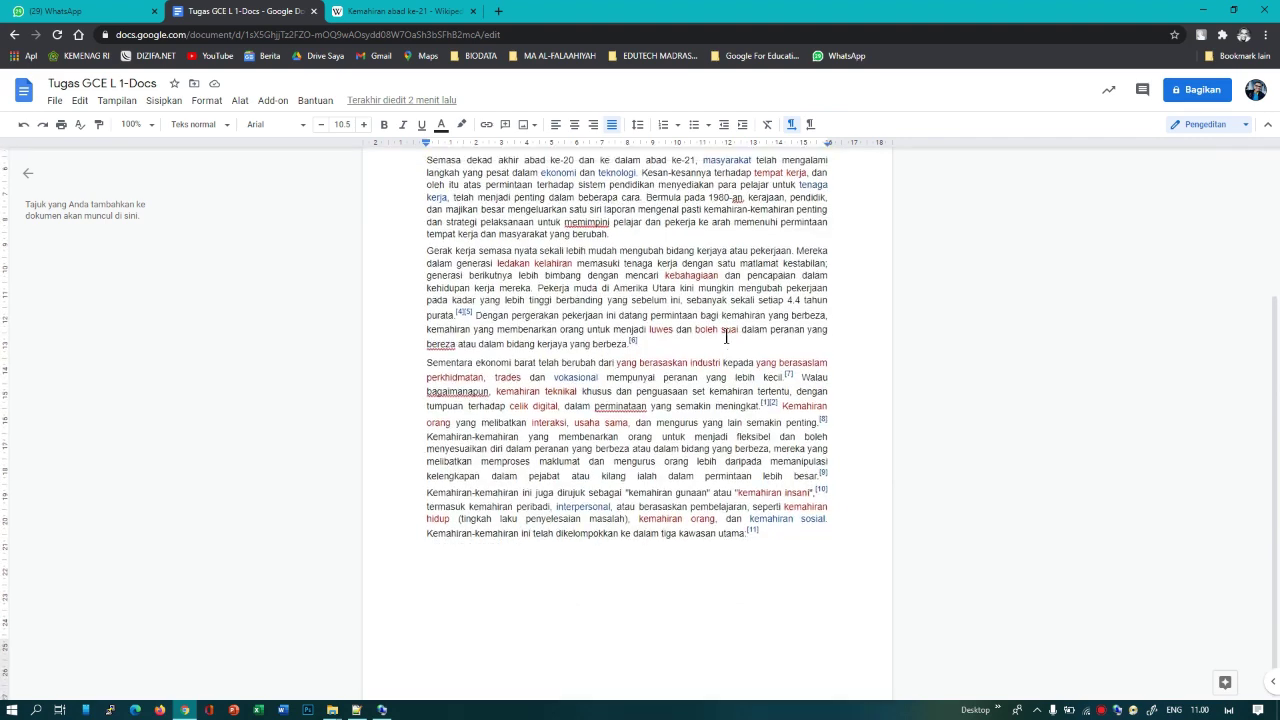
pyautogui.scroll(3, 726, 337)
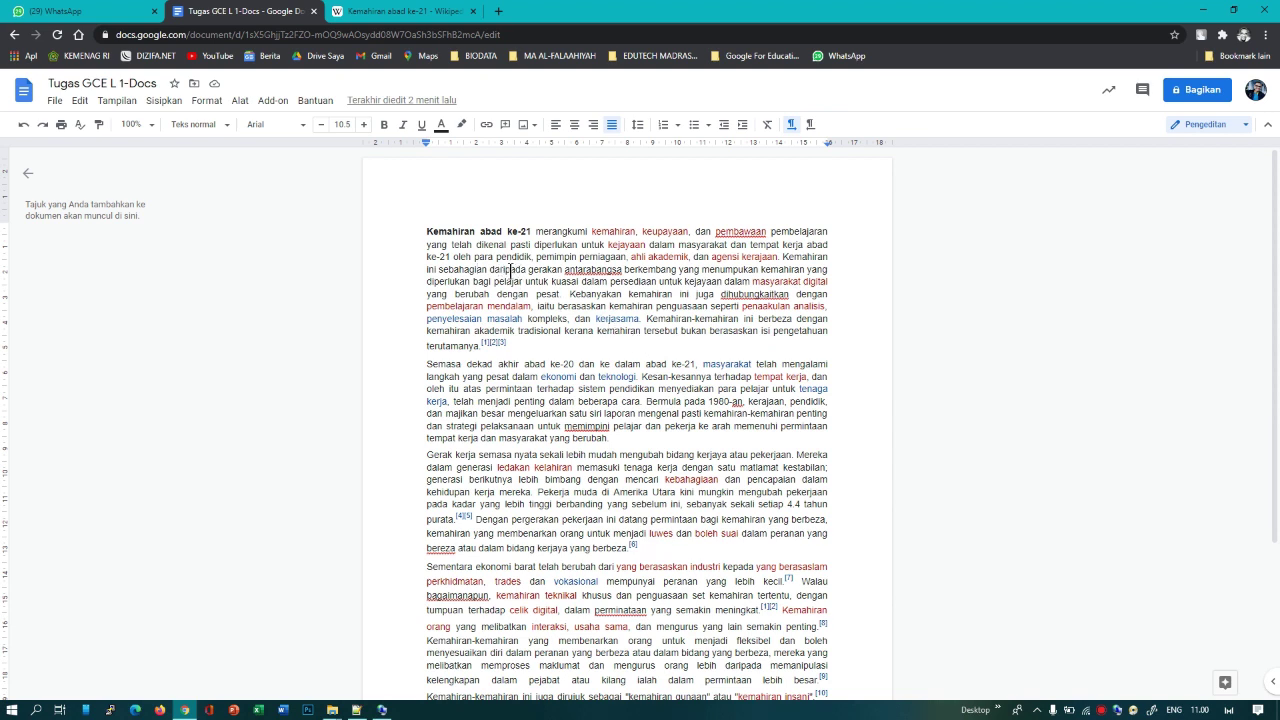
pyautogui.scroll(-3, 530, 335)
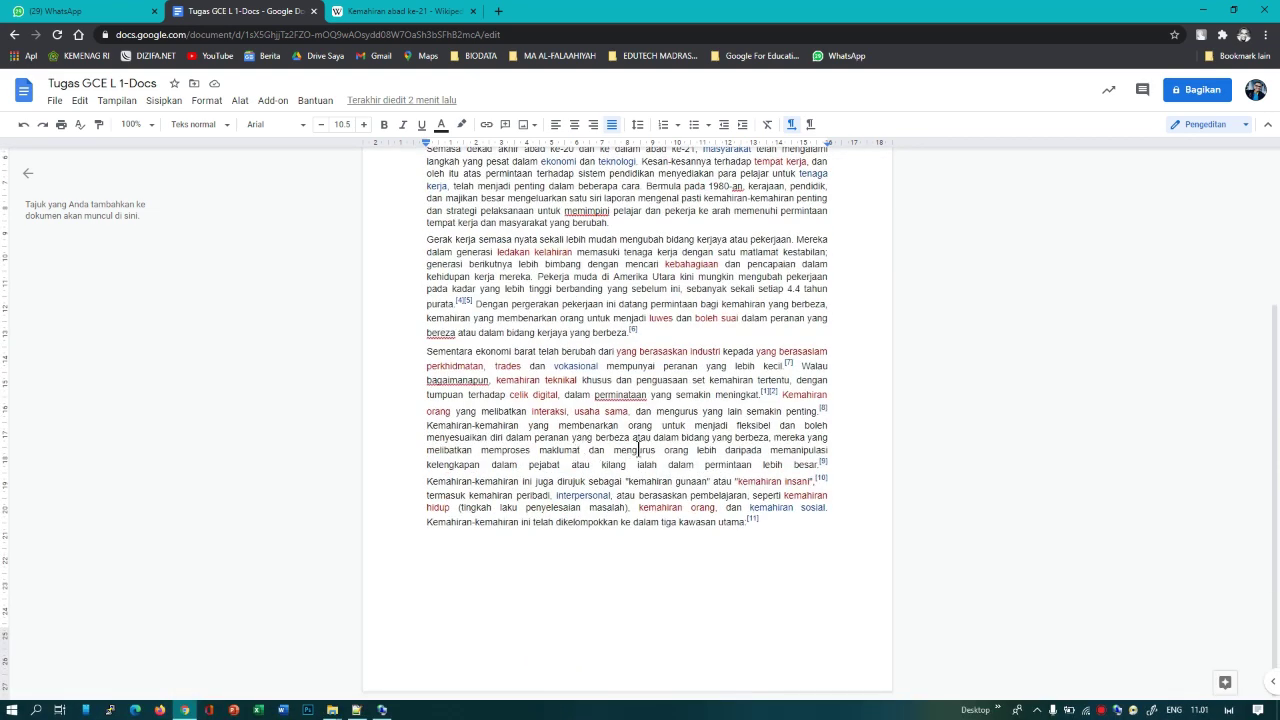
pyautogui.scroll(3, 638, 450)
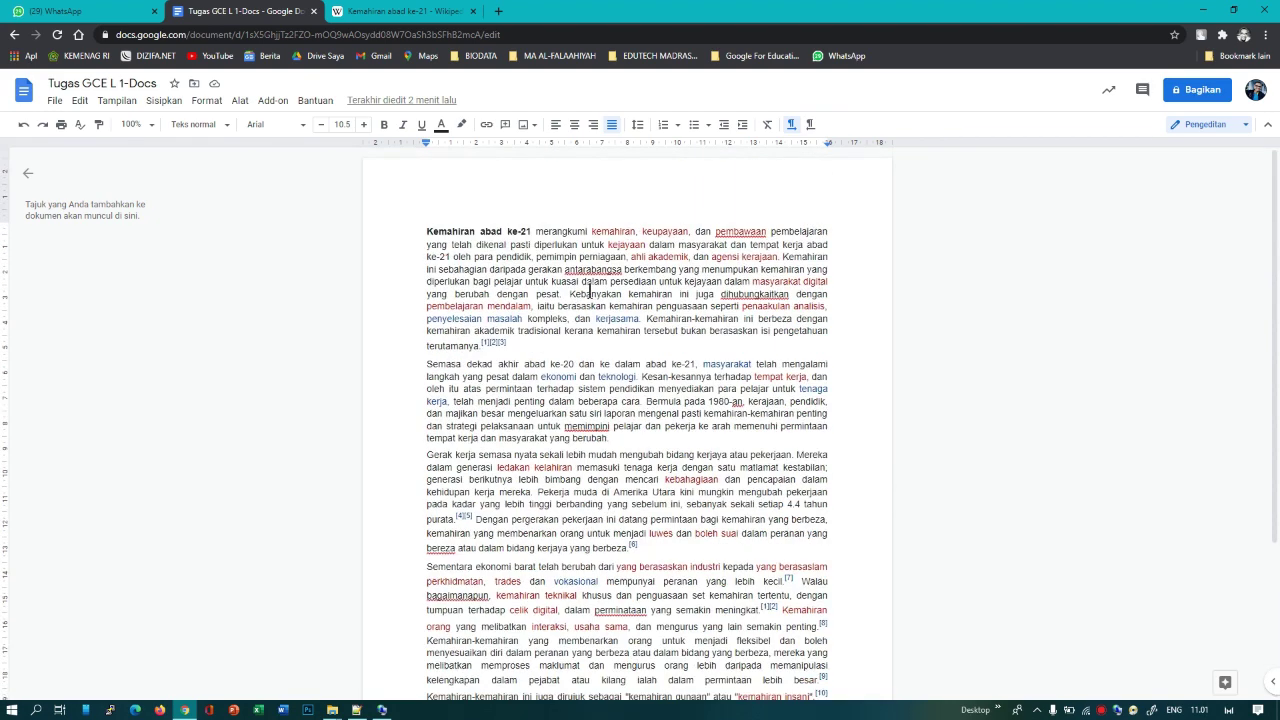
pyautogui.click(506, 126)
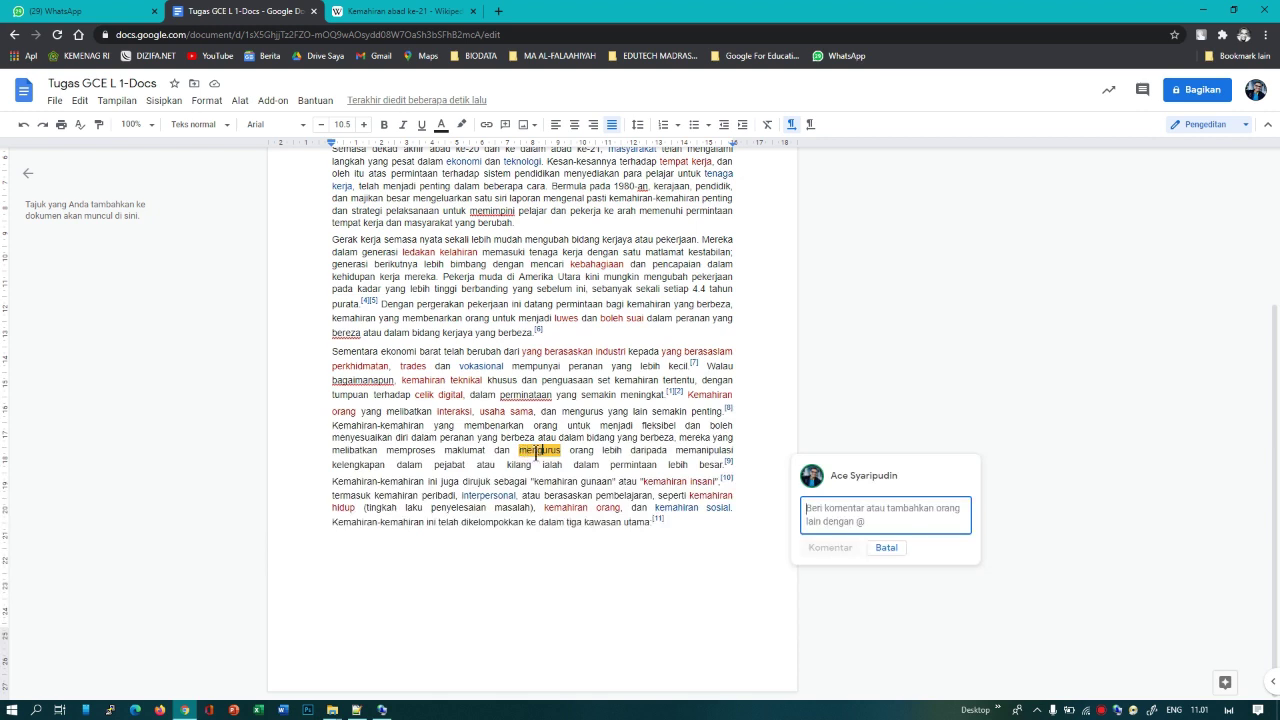
# Step: Discard the empty draft and start a comment on the selected 'Sementara' paragraph
pyautogui.click(537, 452)
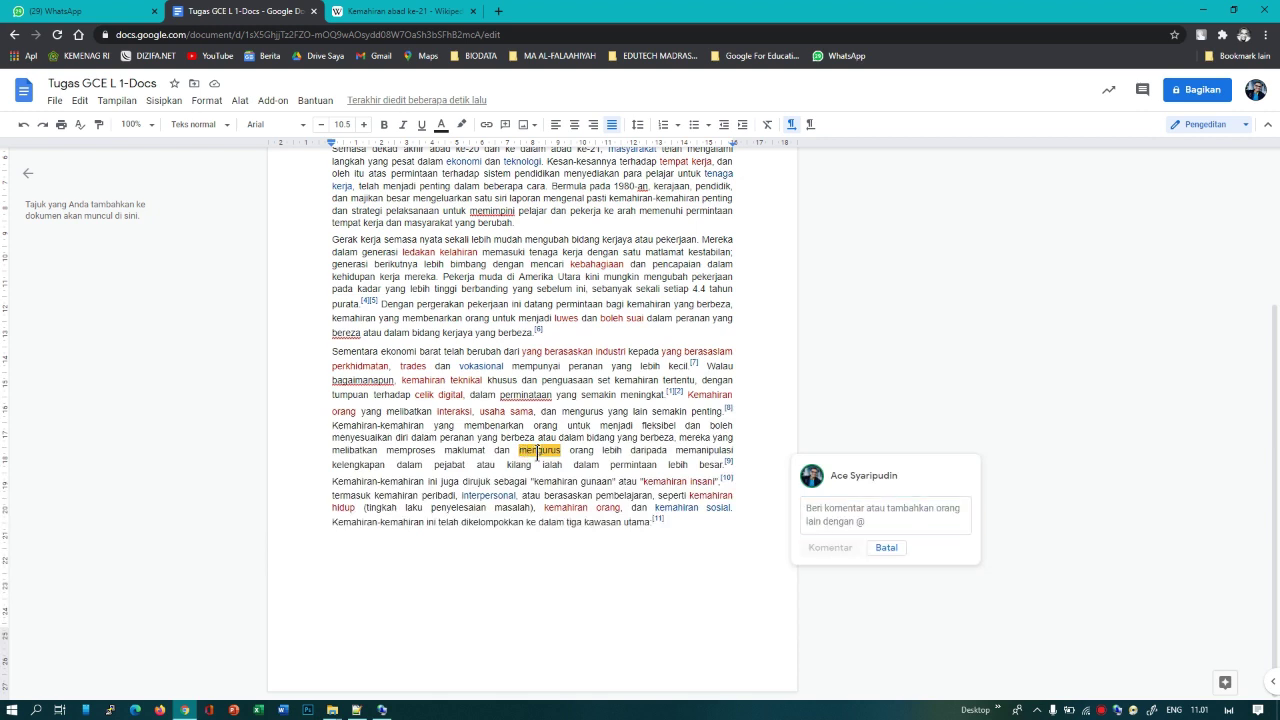
pyautogui.click(886, 548)
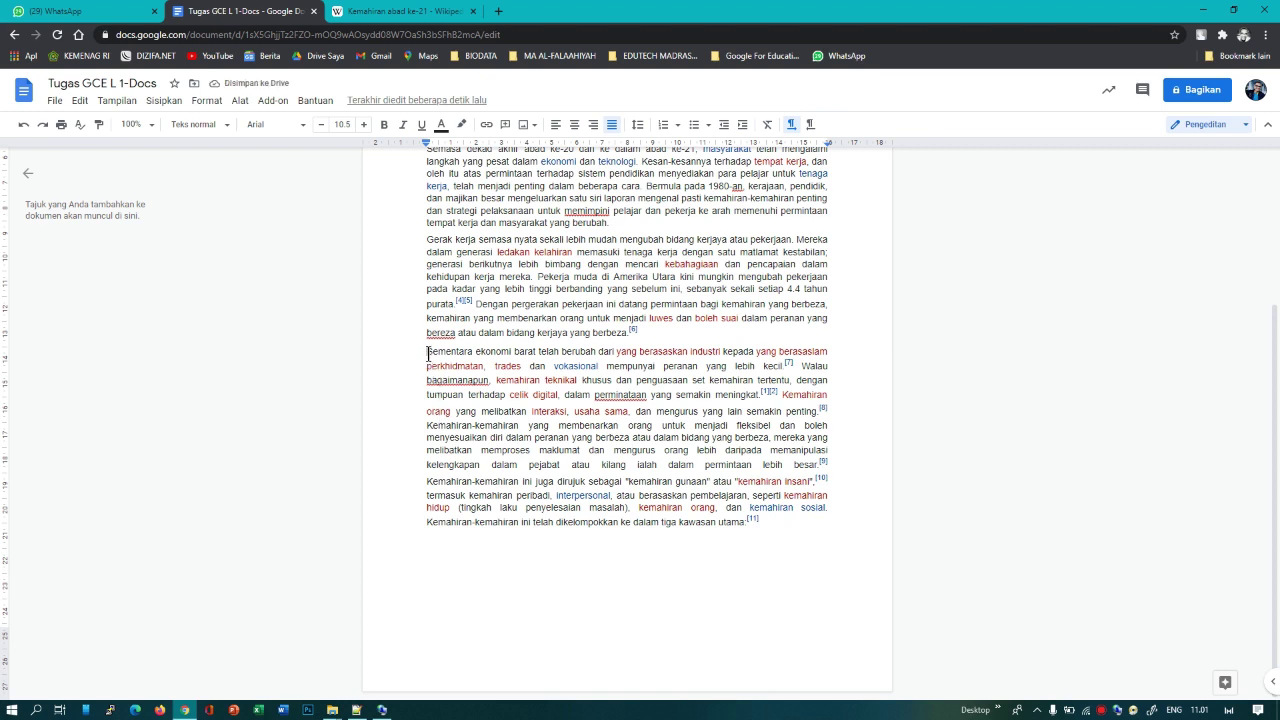
pyautogui.moveTo(427, 351); pyautogui.dragTo(757, 528)
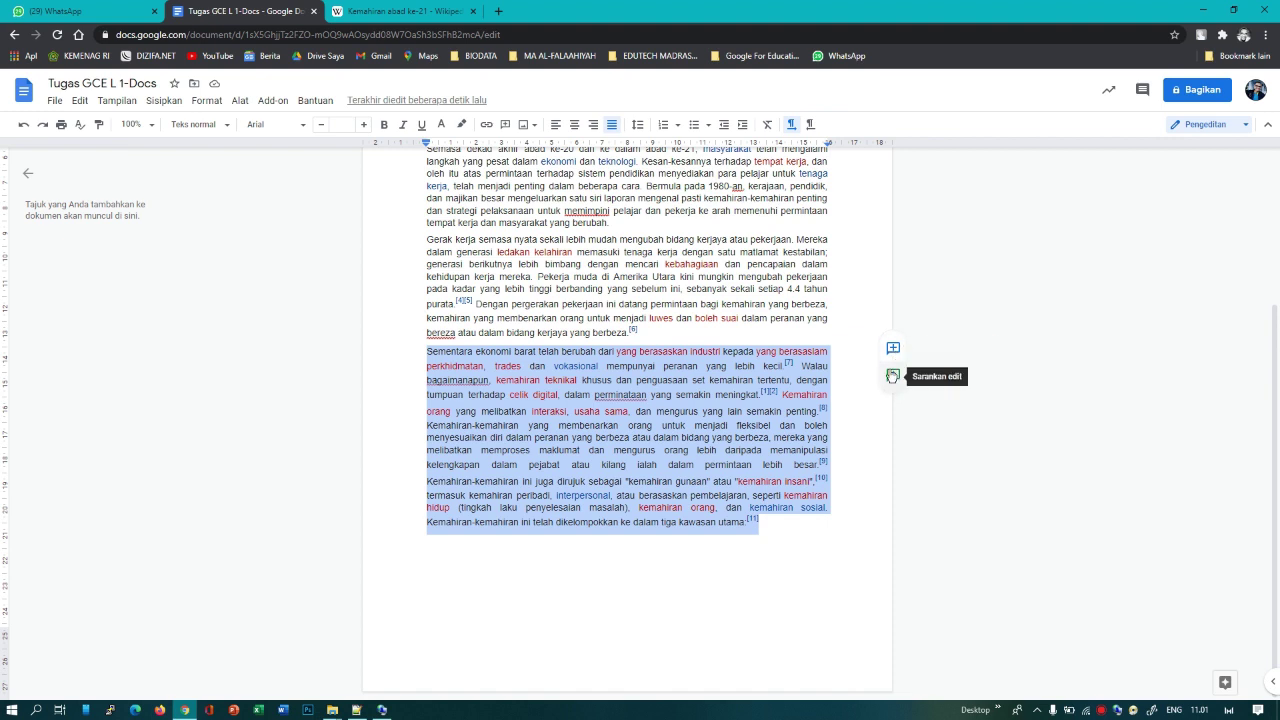
pyautogui.rightClick(703, 412)
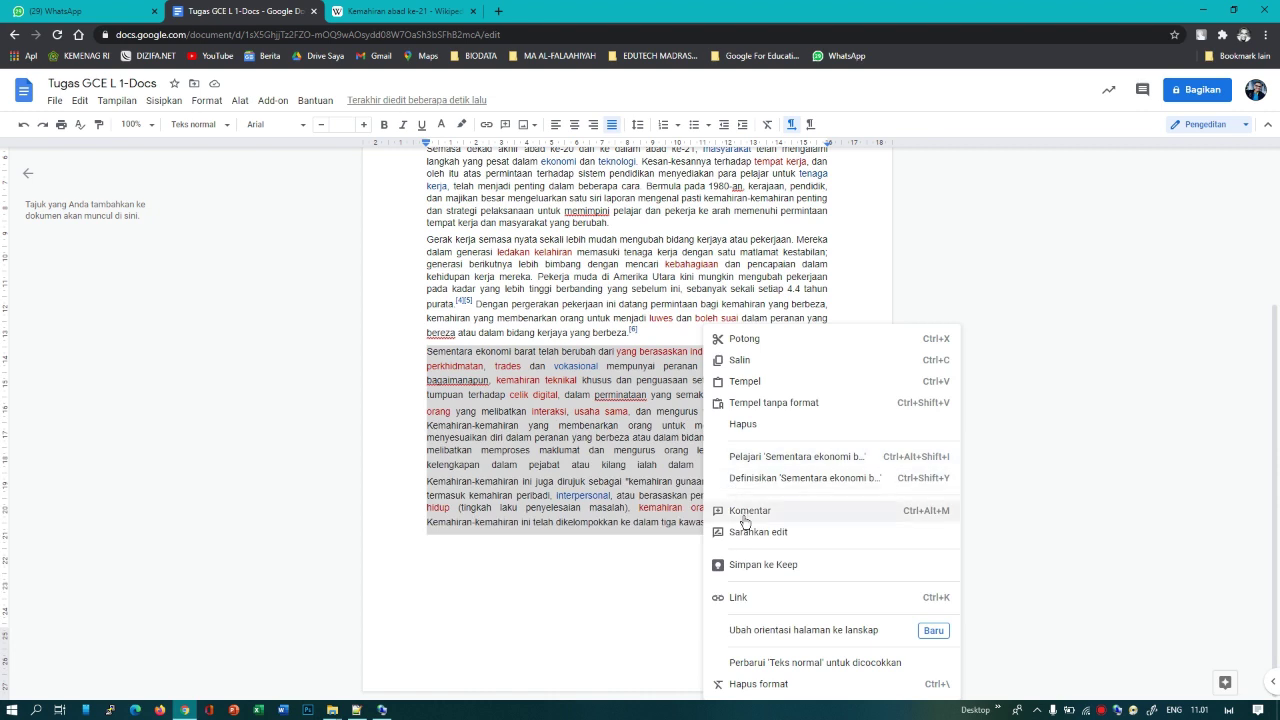
pyautogui.press('Escape')
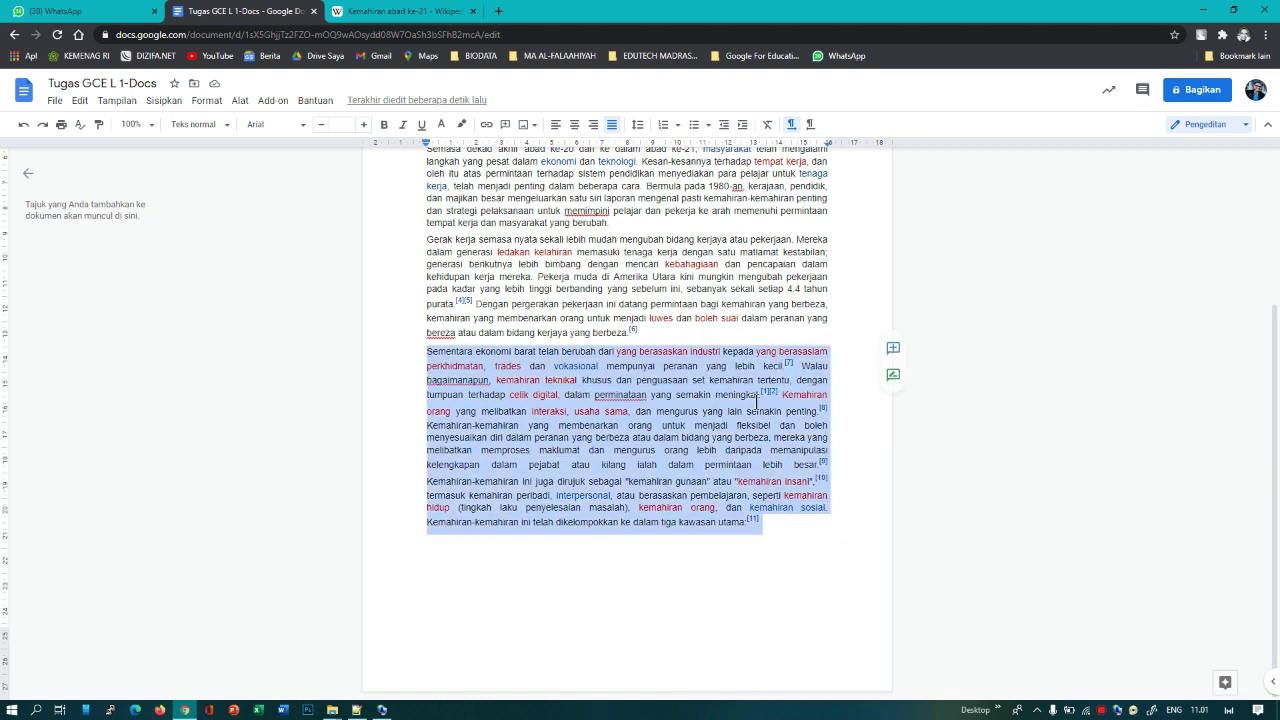
pyautogui.click(893, 348)
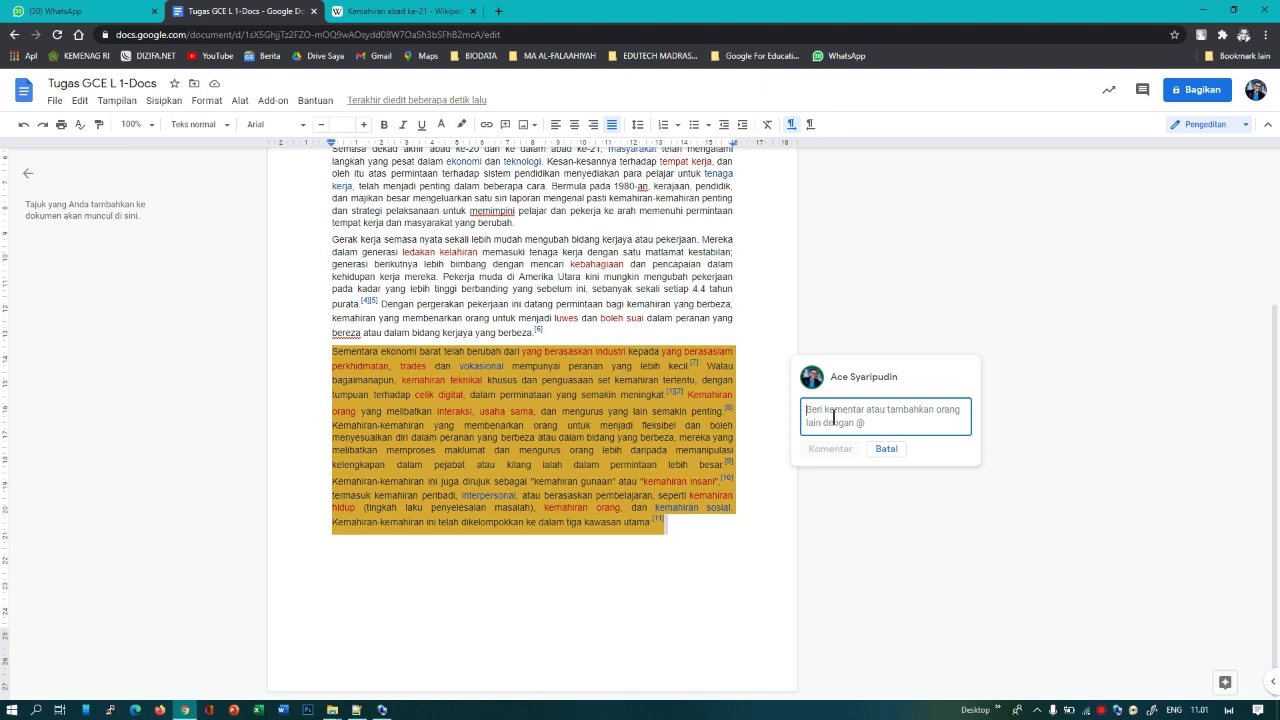
# Step: Write the comment 'Silahkan kalian baca pragraf ini' followed by a plus sign
pyautogui.write('Silaha')
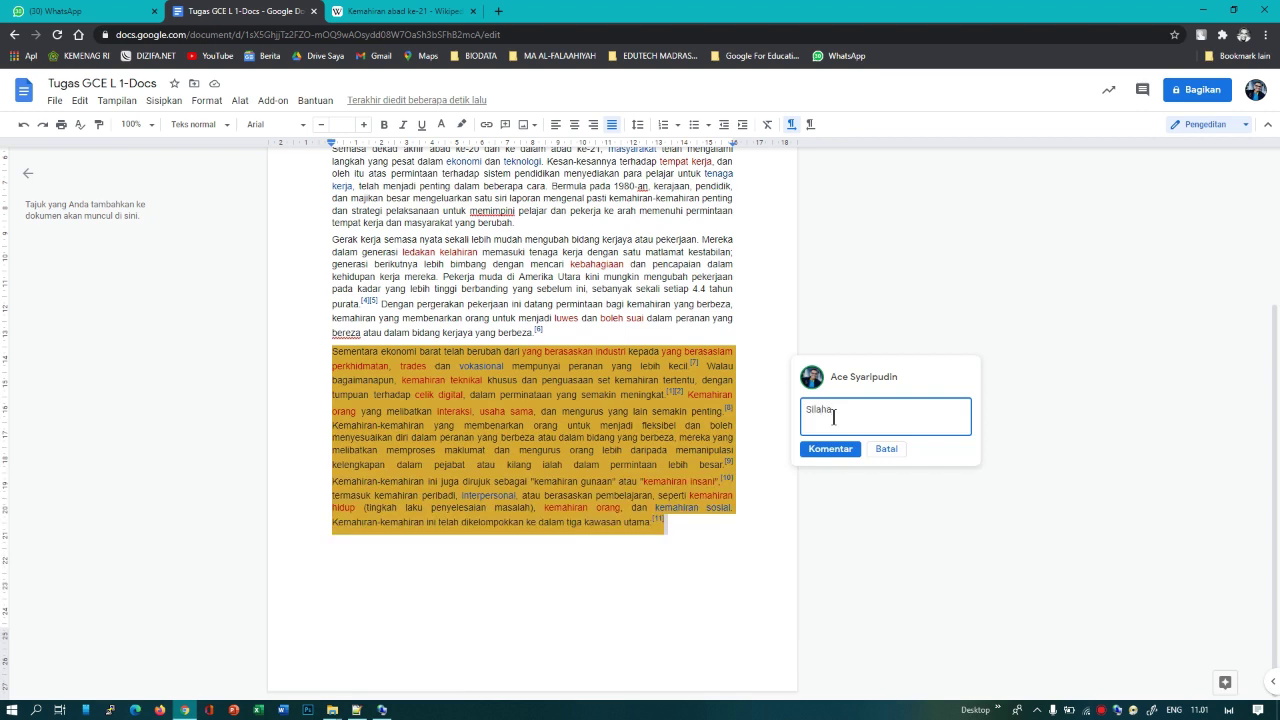
pyautogui.press('BackSpace')
pyautogui.write('kan kalian baca pragraf ini')
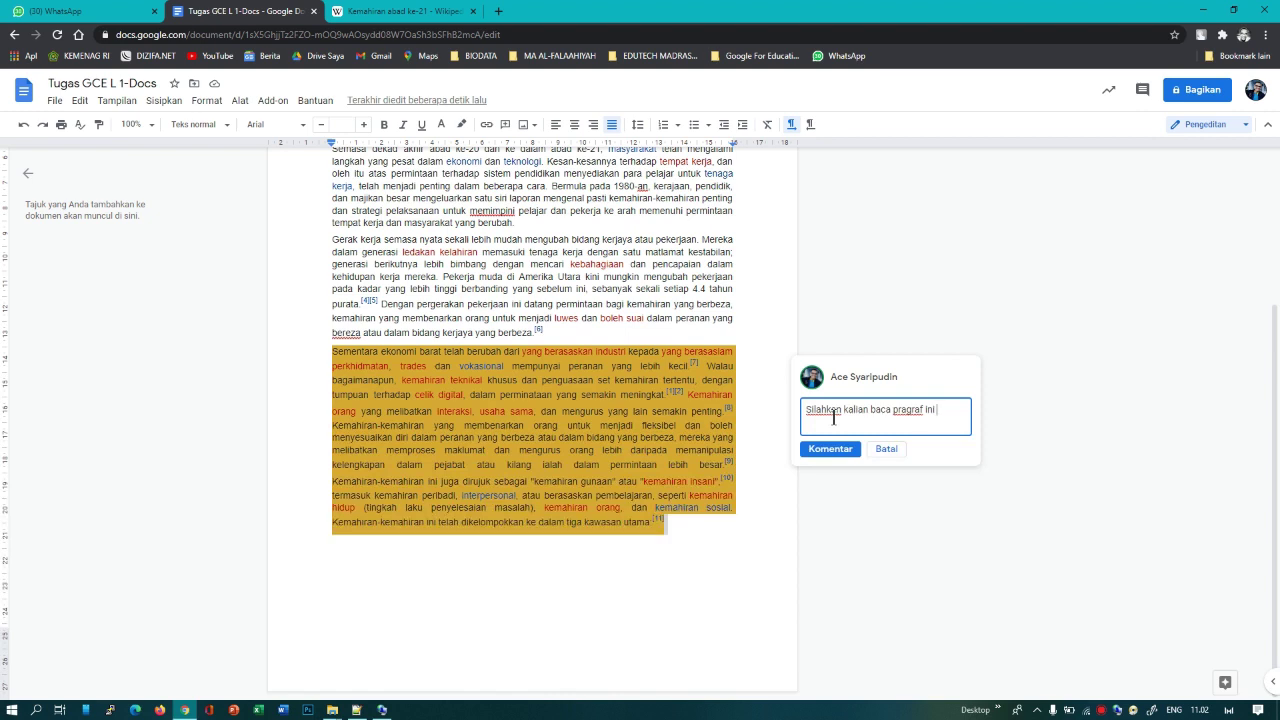
pyautogui.write('+')
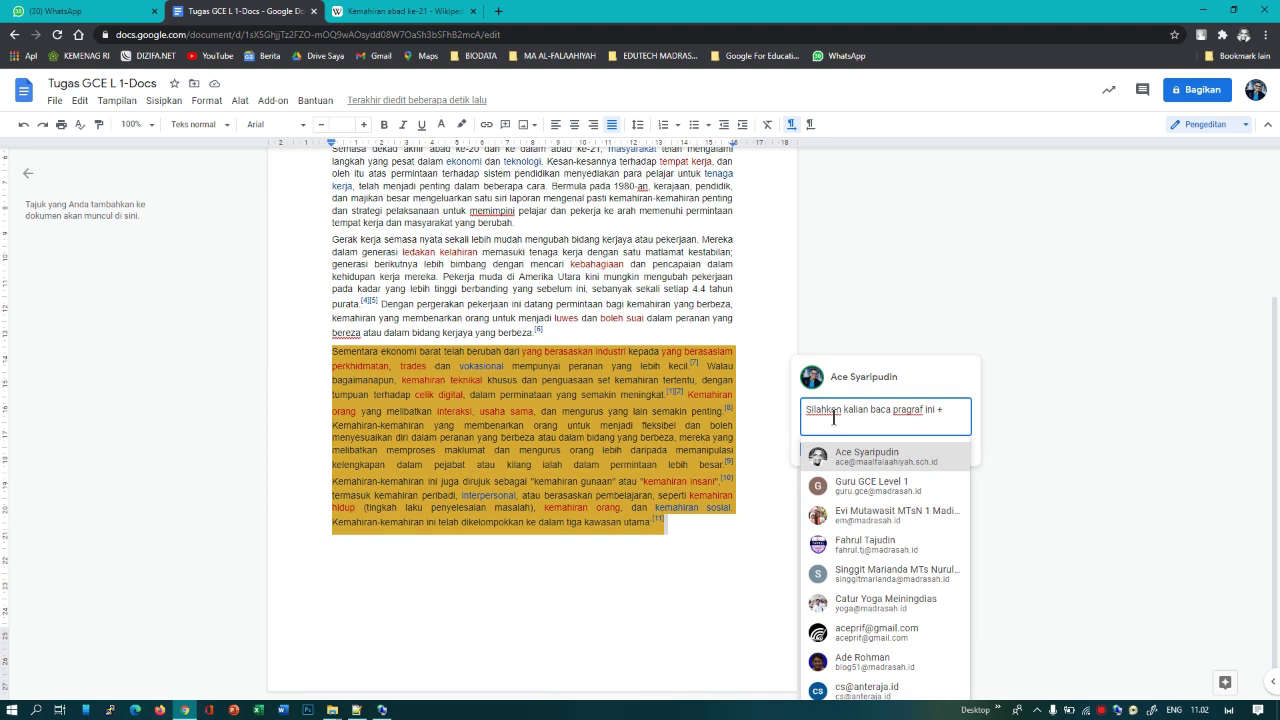
# Step: Replace the plus sign with @ and mention the first two collaborators
pyautogui.press('BackSpace')
pyautogui.write('@')
pyautogui.click(860, 517)
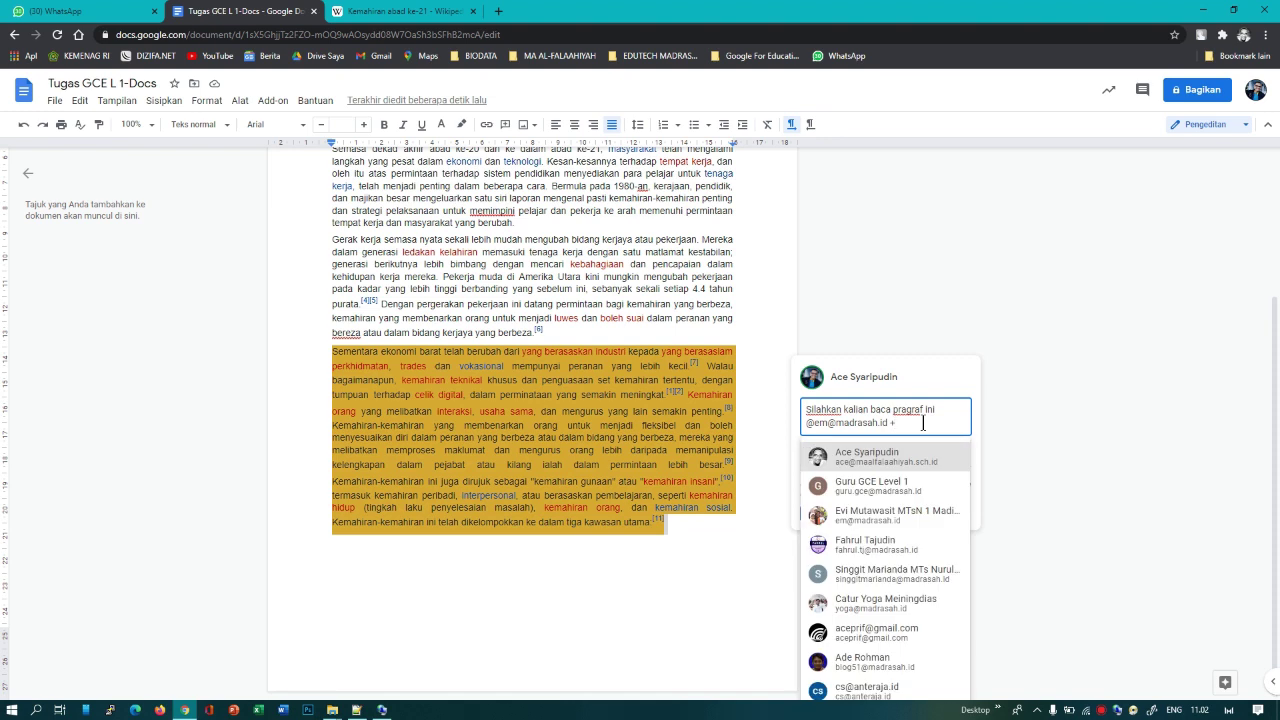
pyautogui.click(885, 551)
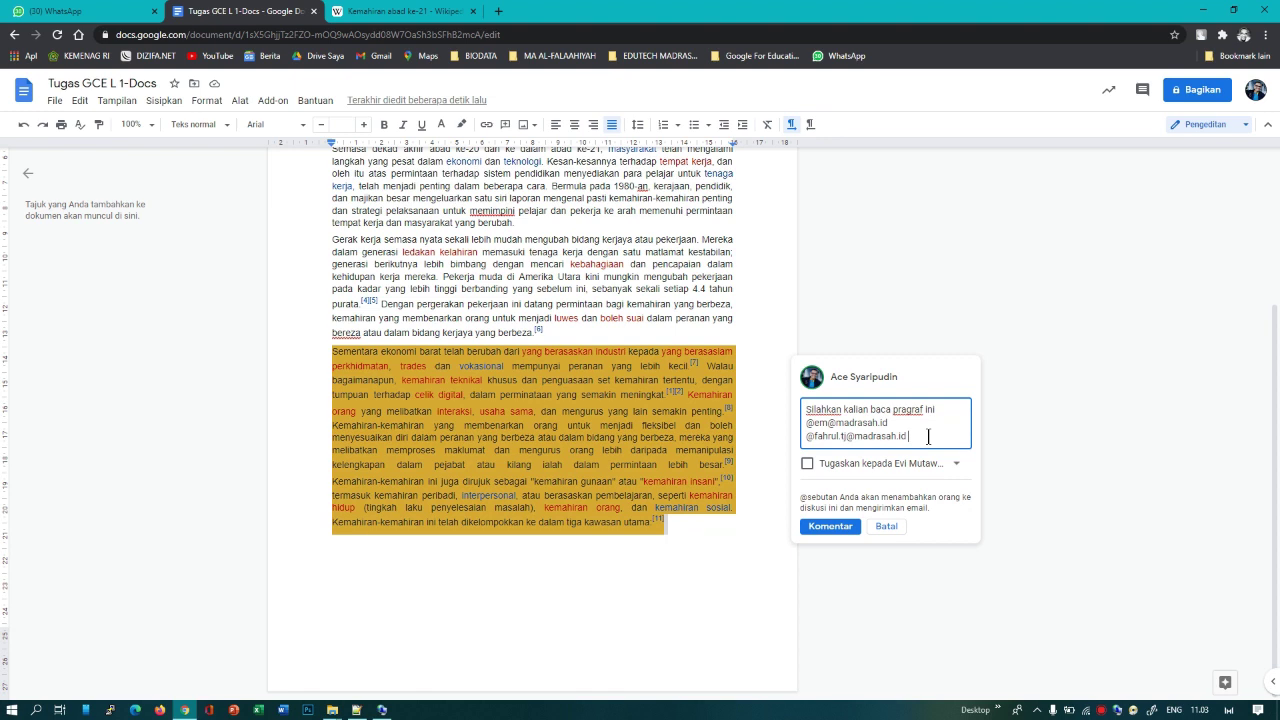
# Step: Mention two more collaborators' accounts picked from the suggestion list
pyautogui.write('+')
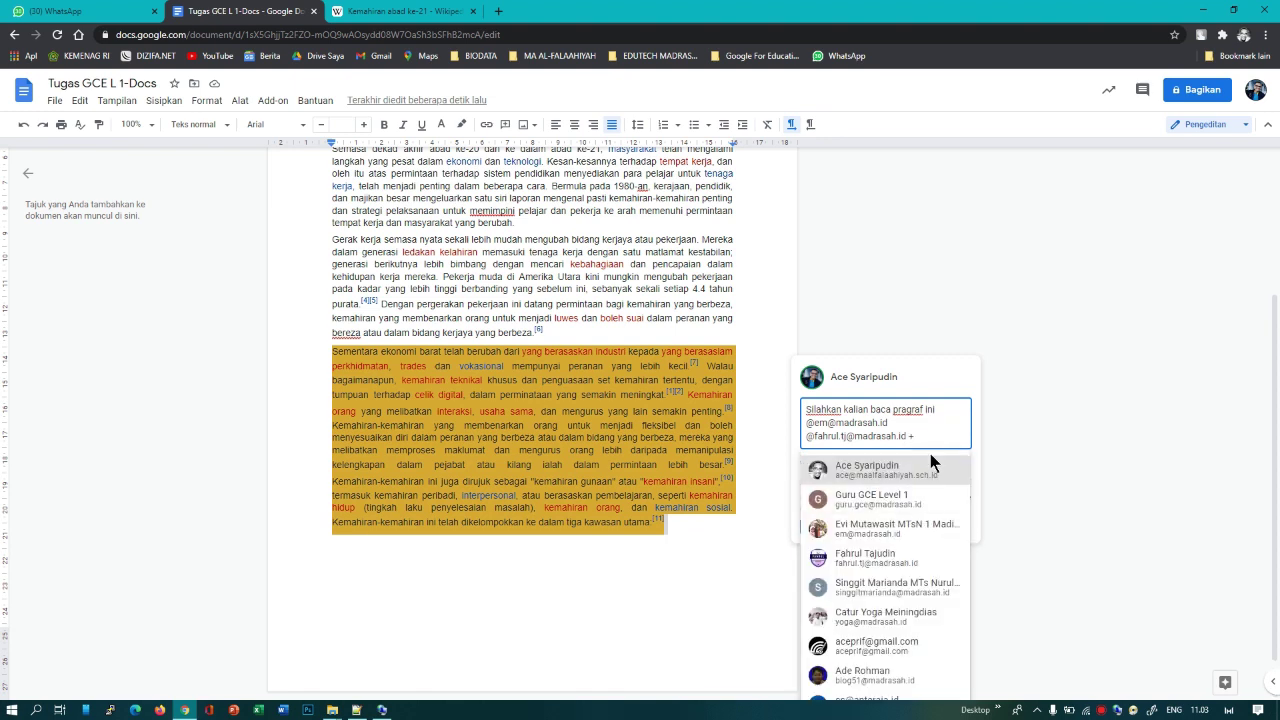
pyautogui.write('s')
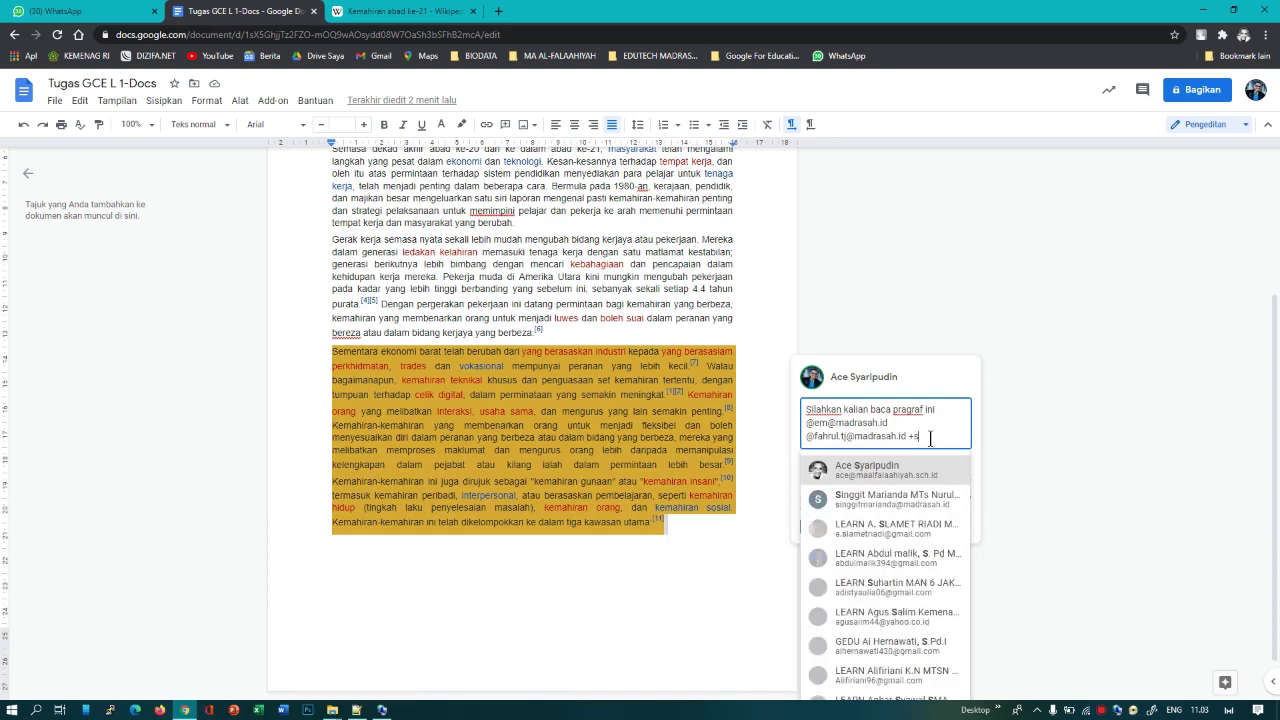
pyautogui.write('iswa')
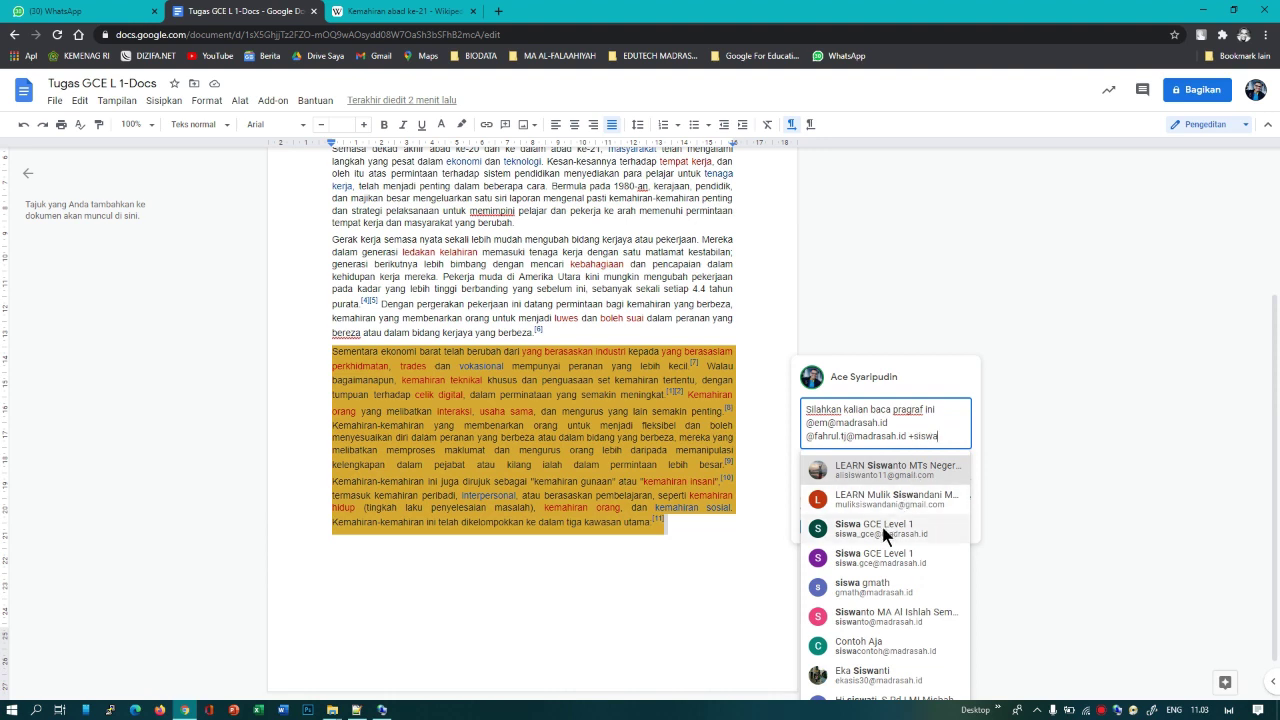
pyautogui.moveTo(885, 535)
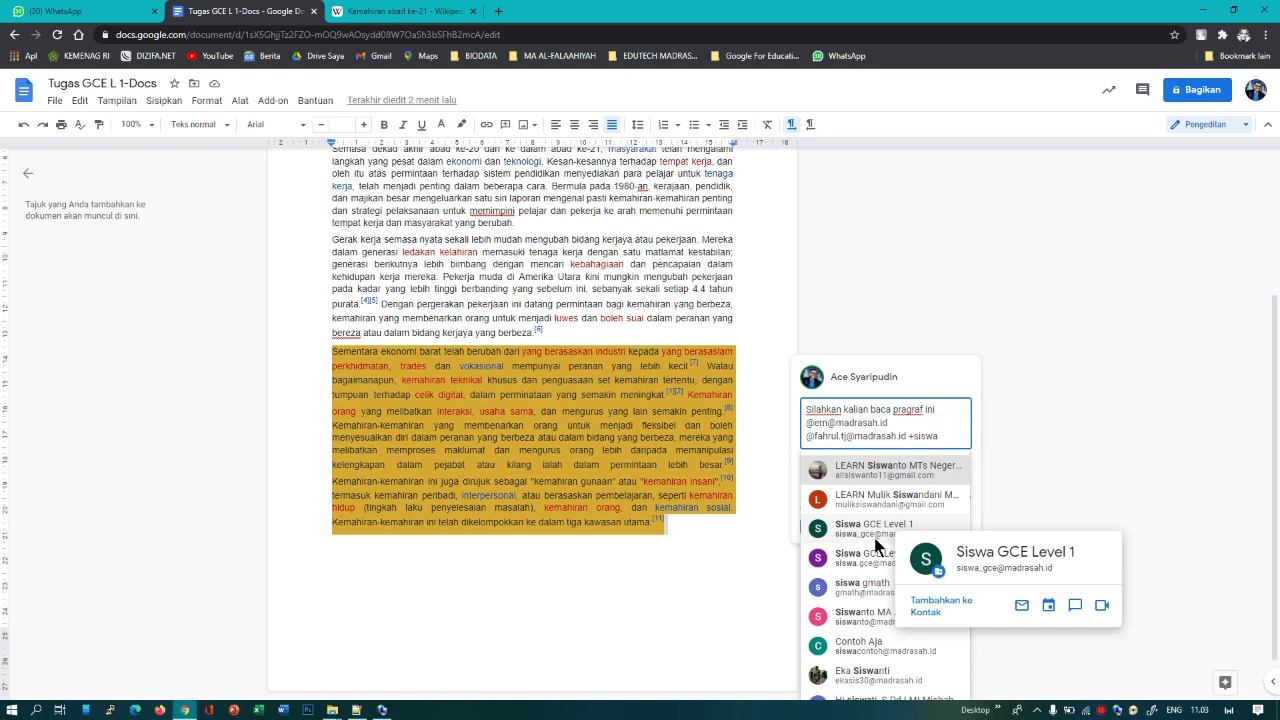
pyautogui.click(876, 540)
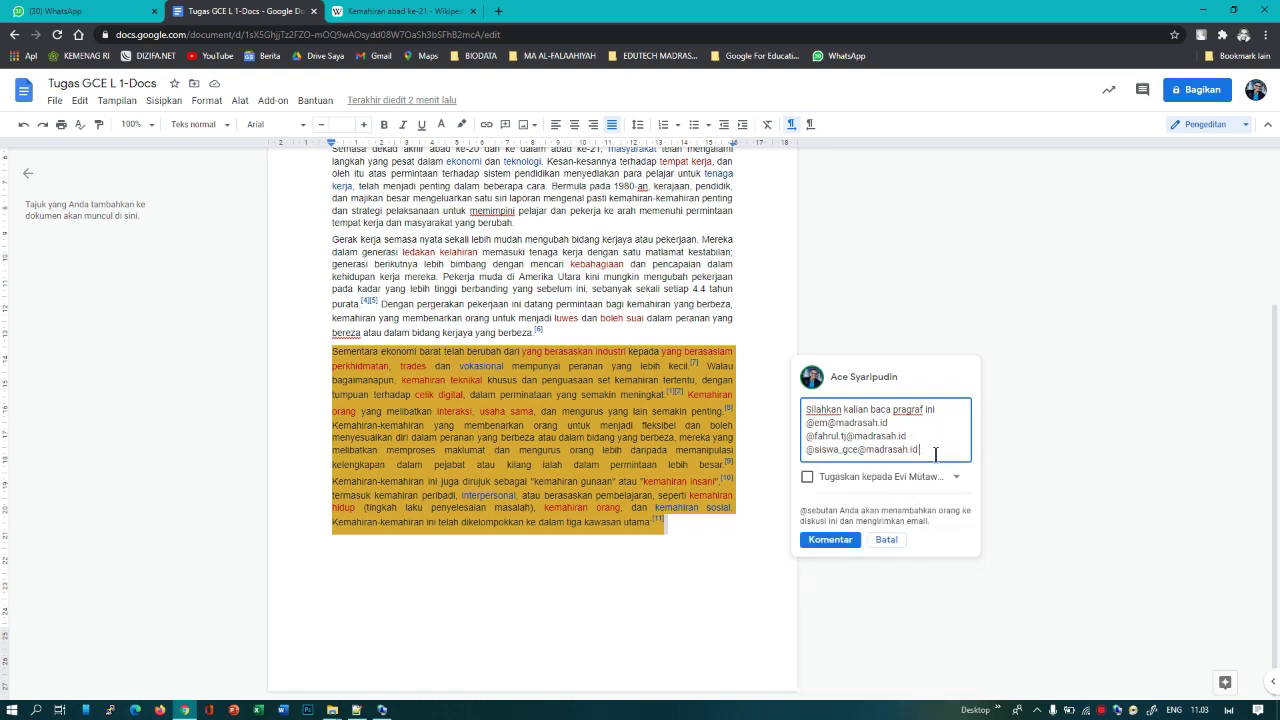
pyautogui.write('@sis')
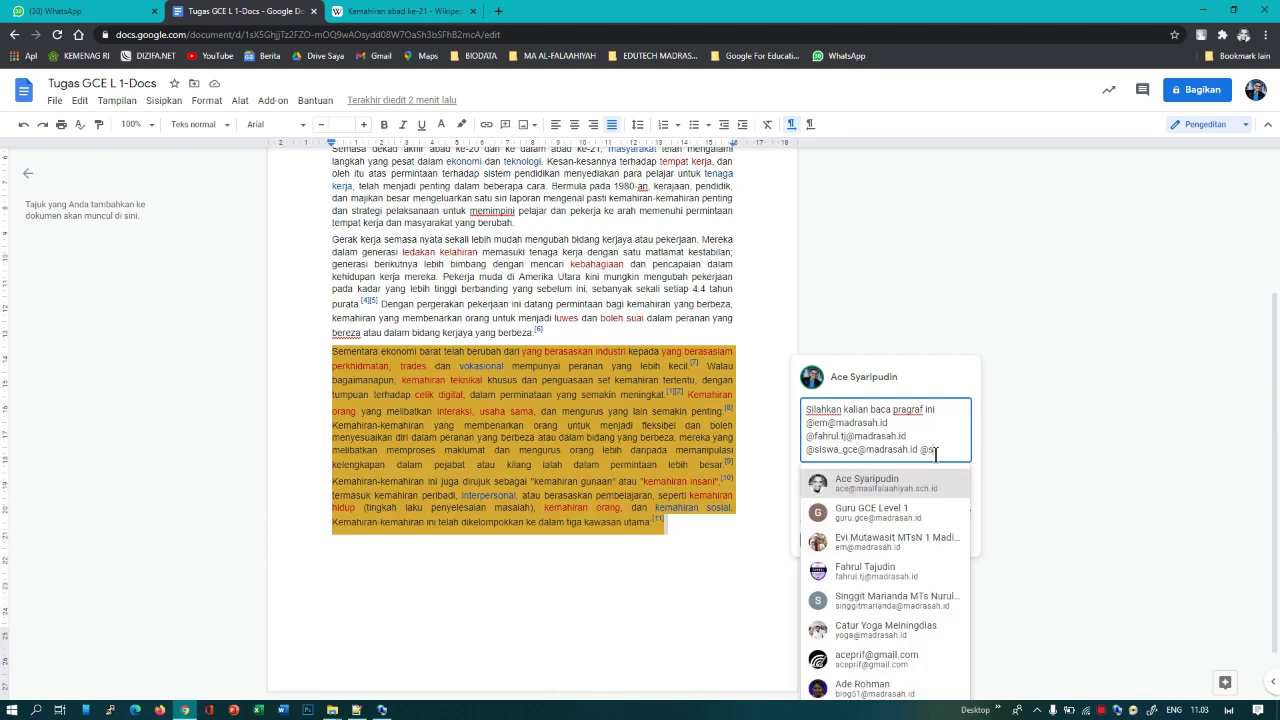
pyautogui.write('wa')
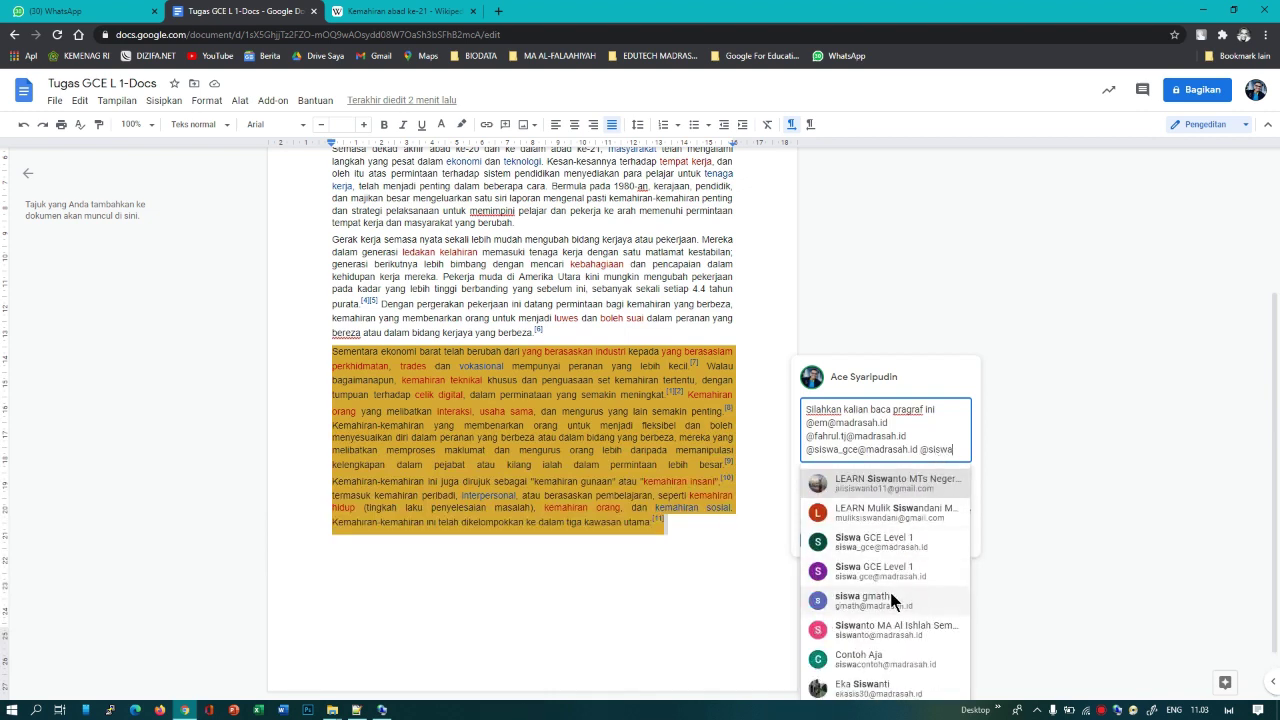
pyautogui.moveTo(903, 586)
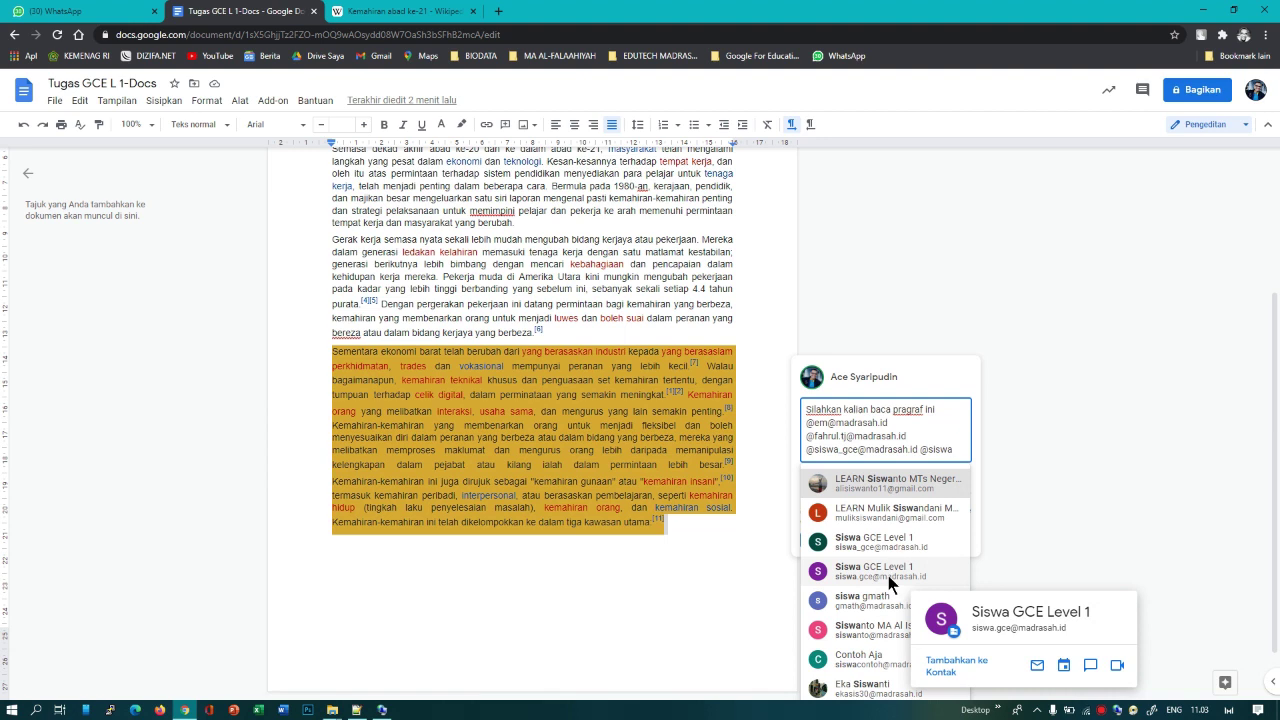
pyautogui.click(889, 577)
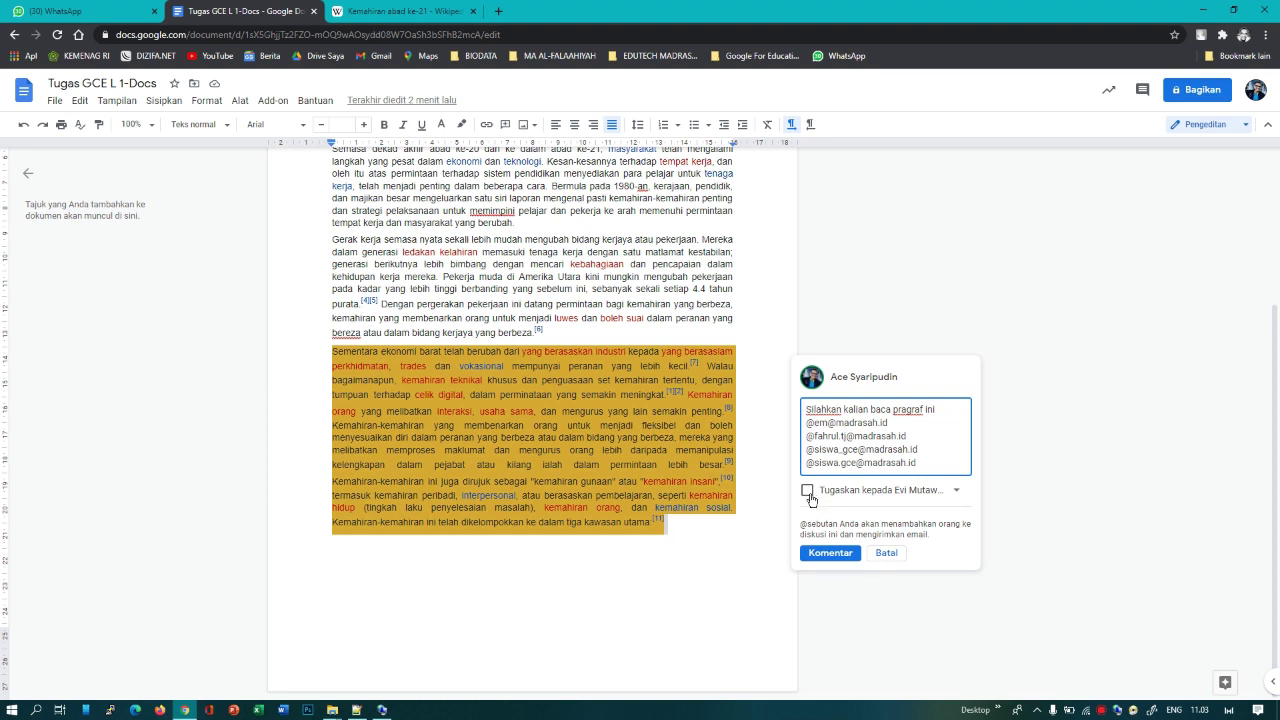
# Step: Tick 'Tugaskan kepada' and post the comment as an assigned task
pyautogui.click(920, 499)
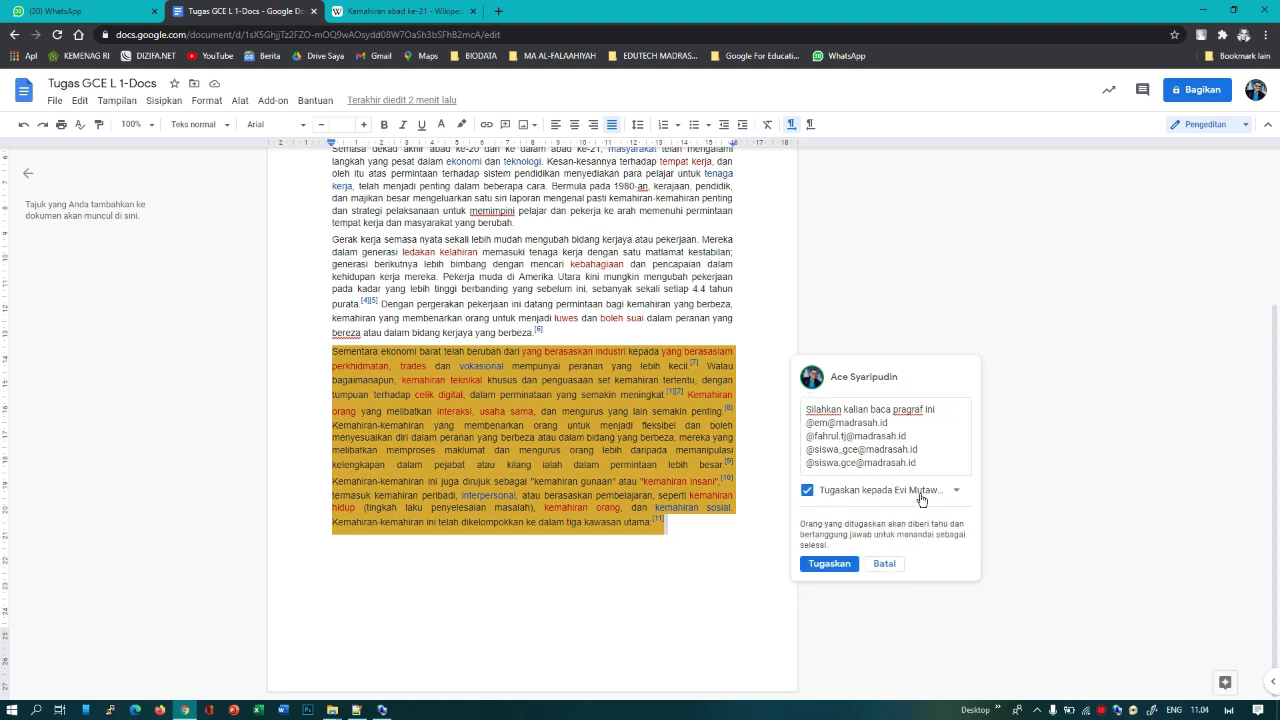
pyautogui.click(920, 499)
pyautogui.click(921, 500)
pyautogui.click(921, 500)
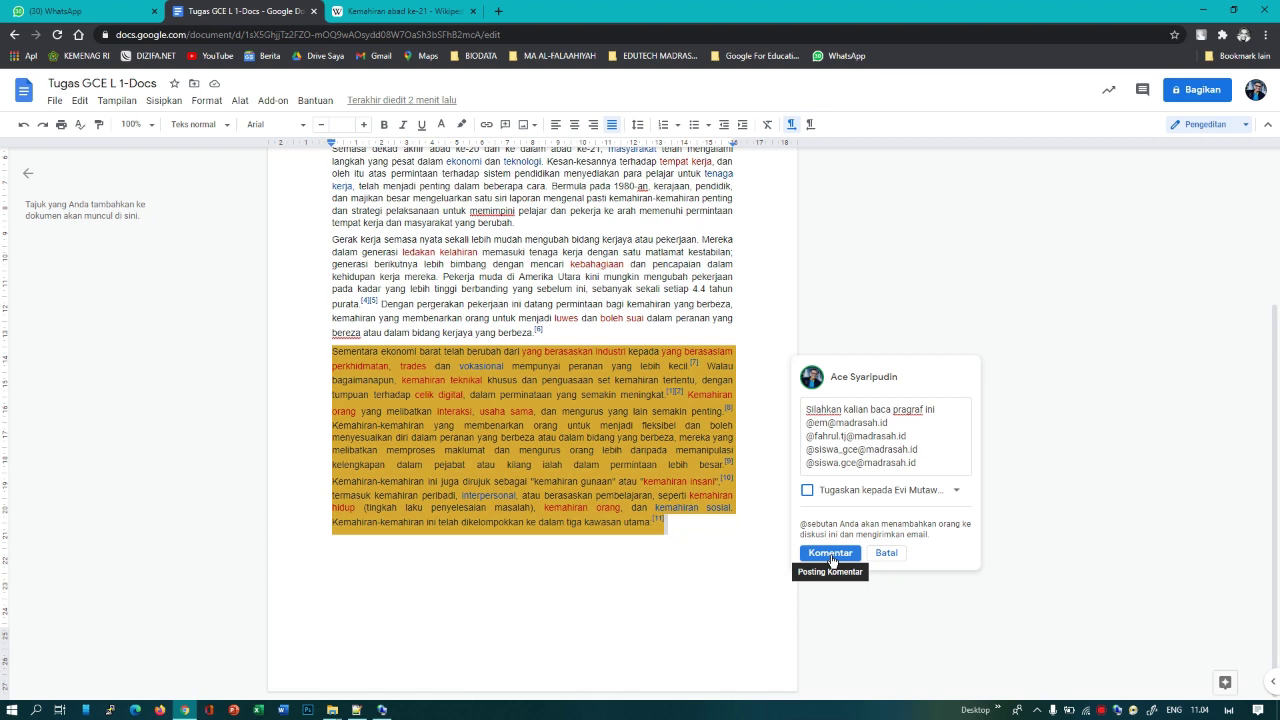
pyautogui.click(807, 491)
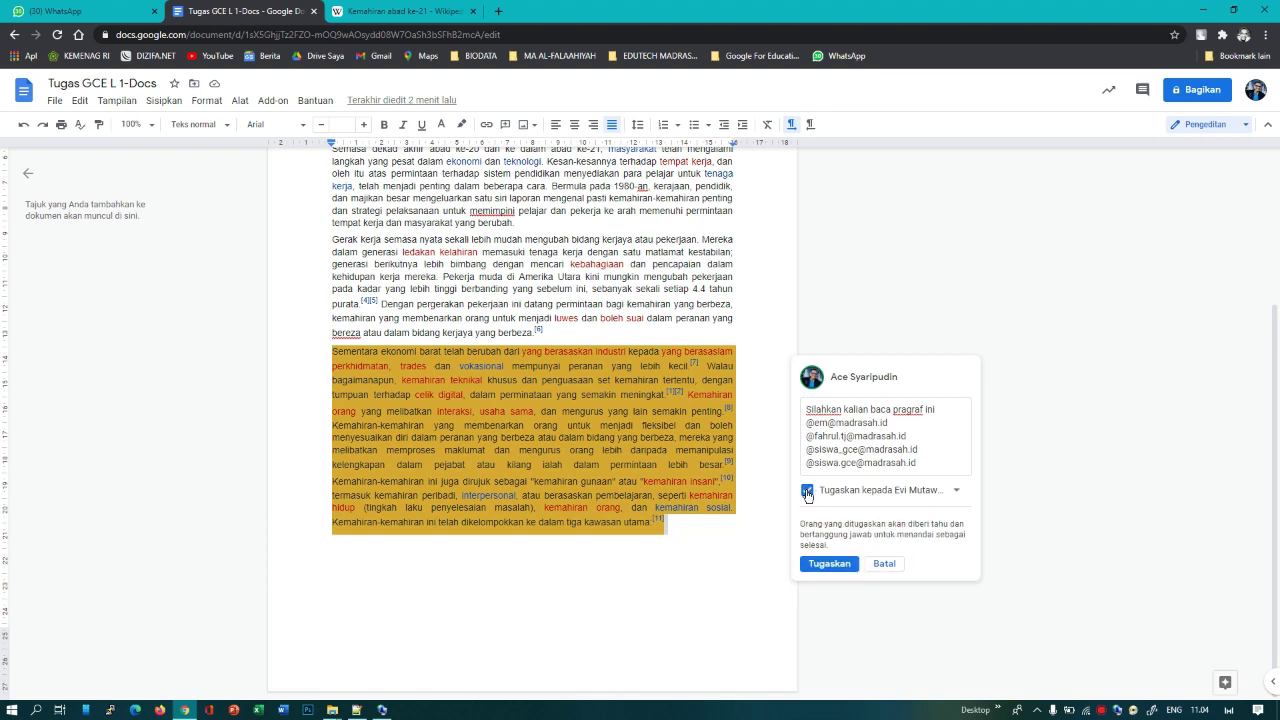
pyautogui.click(844, 560)
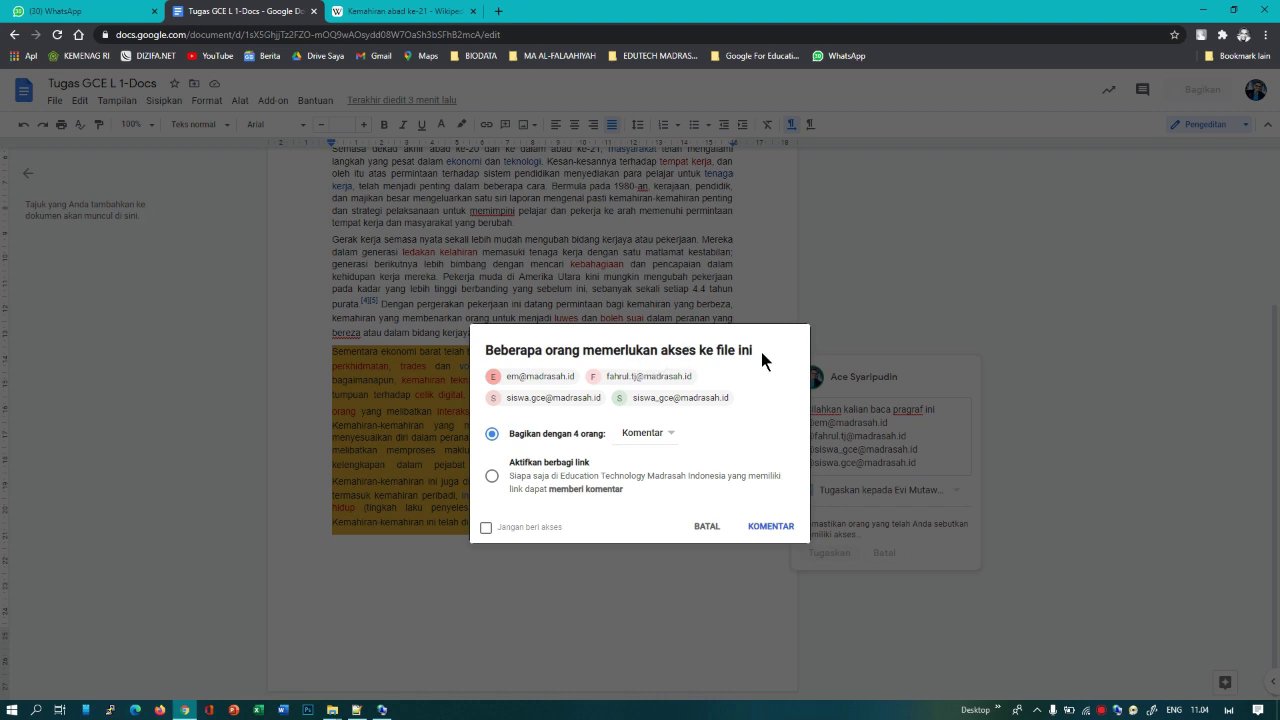
# Step: Give the four mentioned people Komentar (comment-only) access and post the comment
pyautogui.tripleClick(592, 352)
pyautogui.click(664, 438)
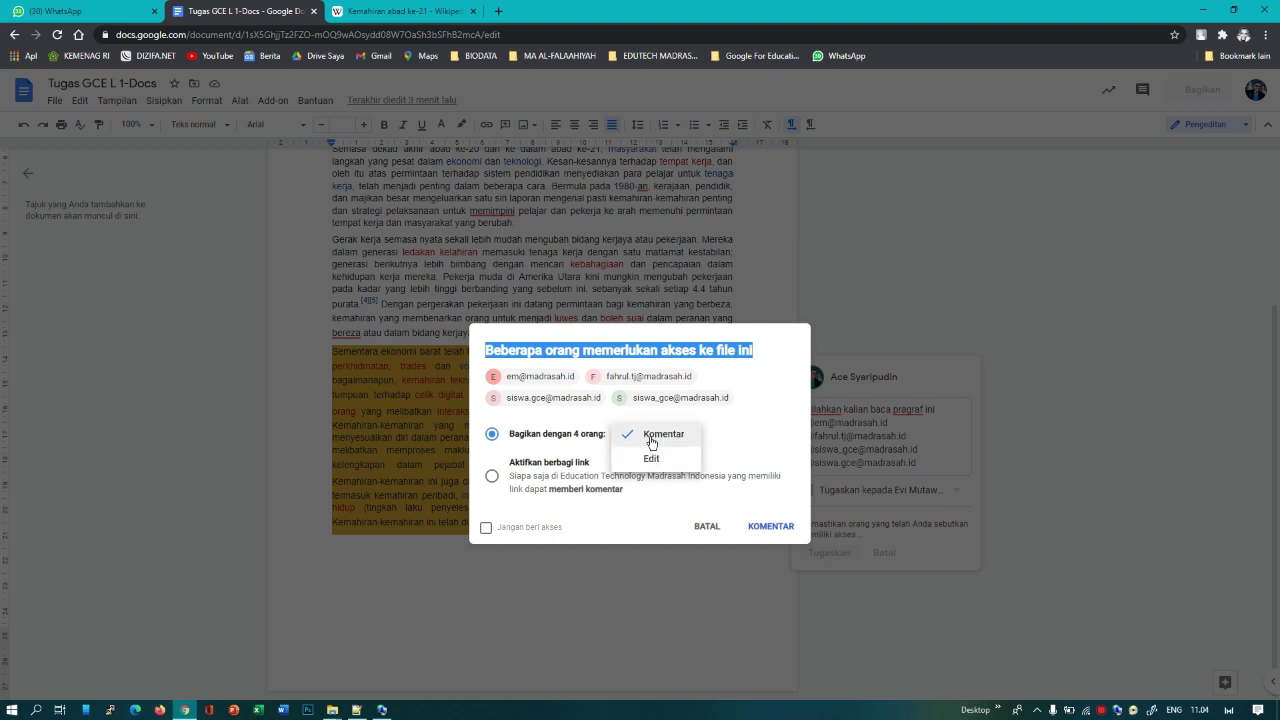
pyautogui.click(650, 460)
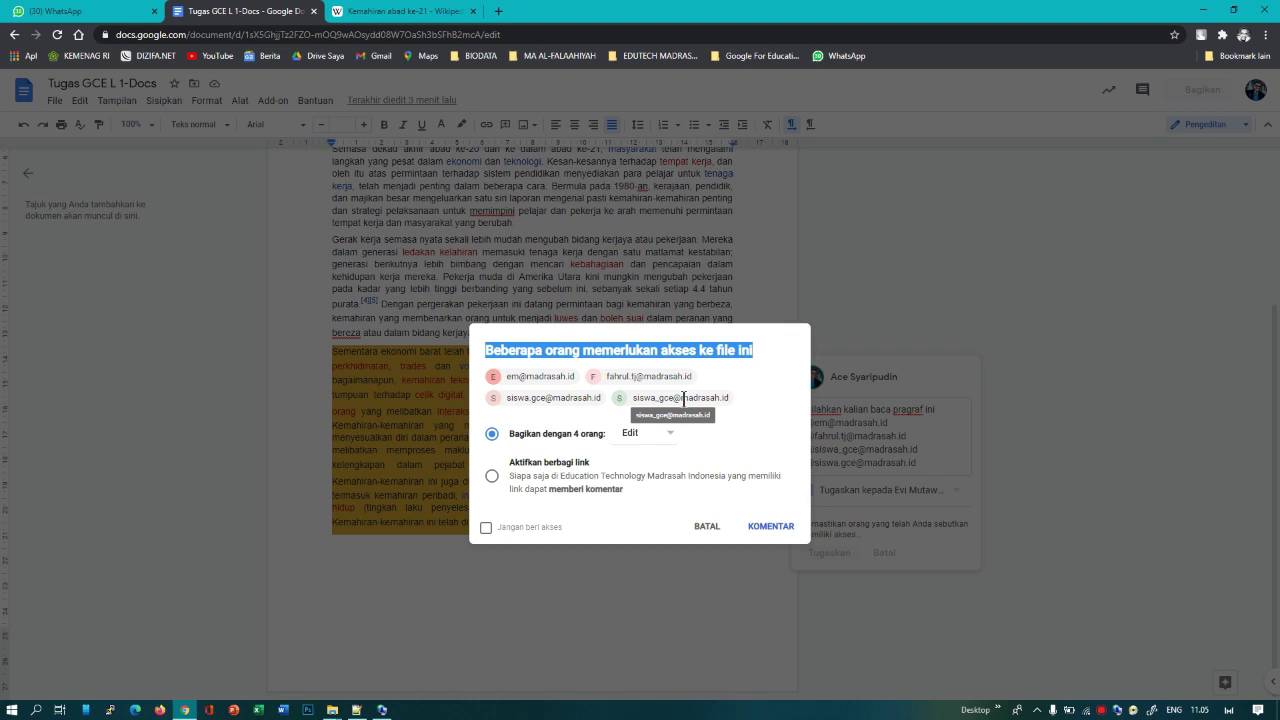
pyautogui.click(660, 434)
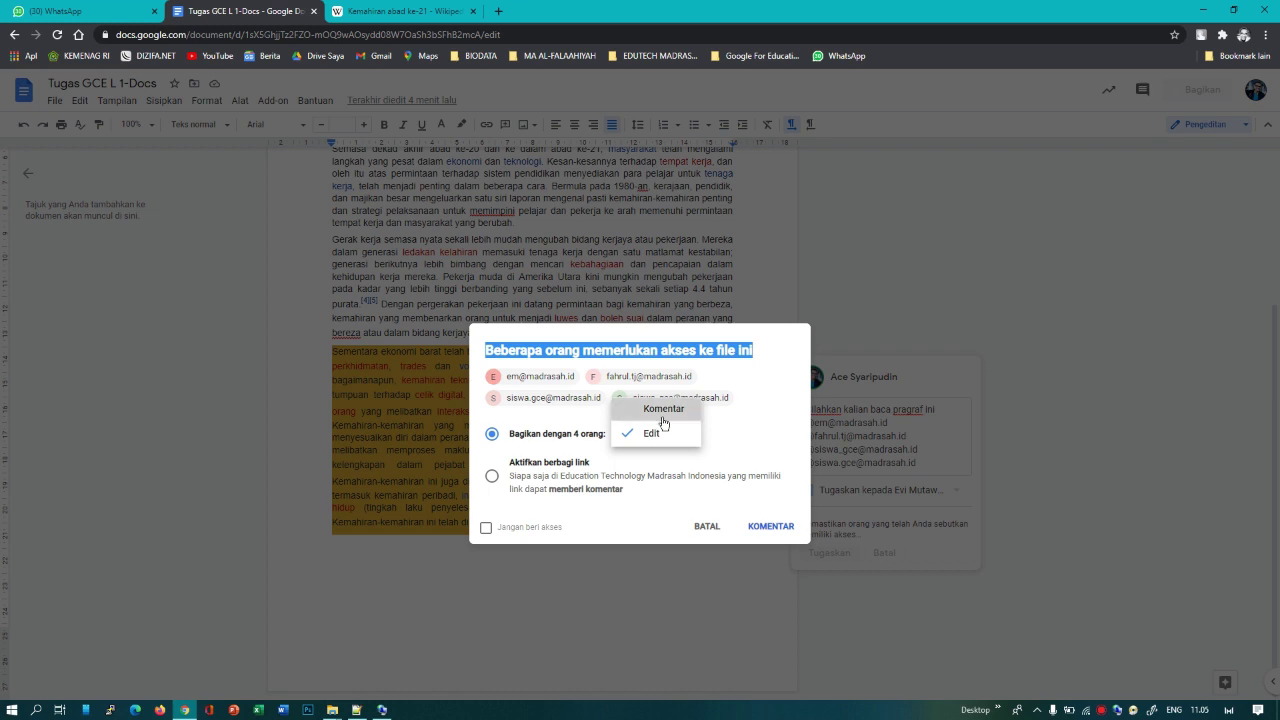
pyautogui.click(661, 419)
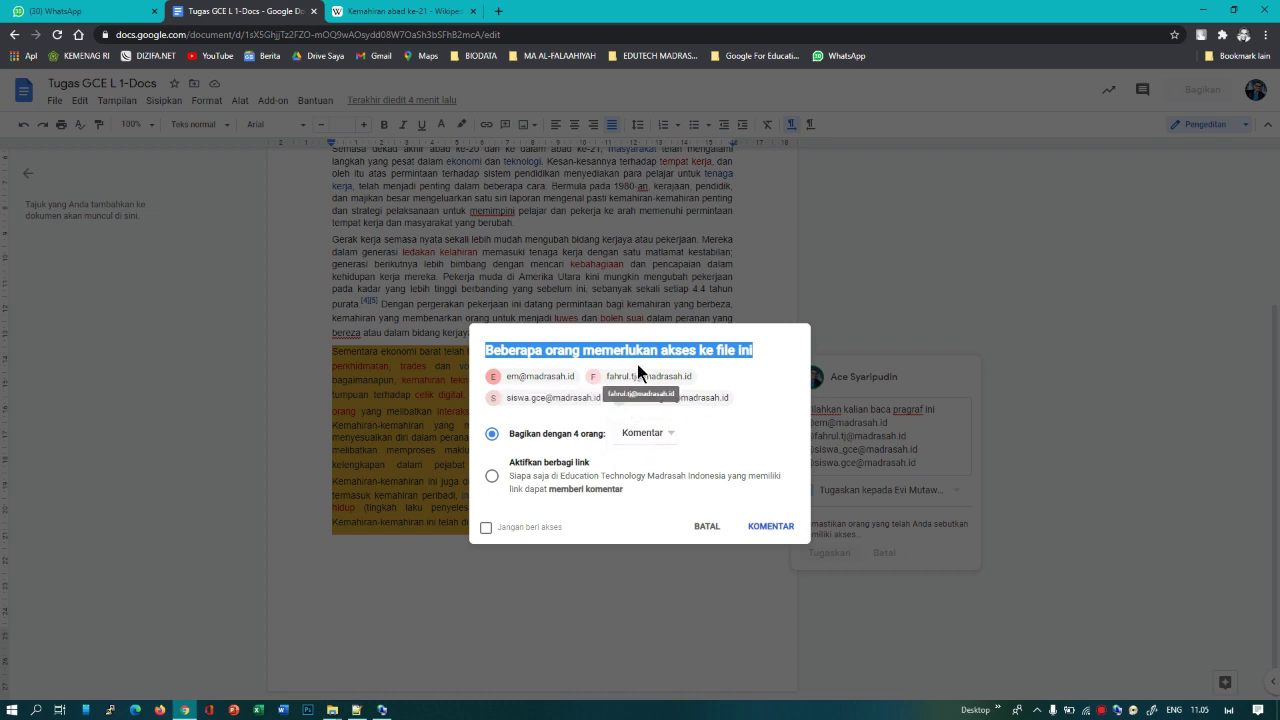
pyautogui.click(637, 351)
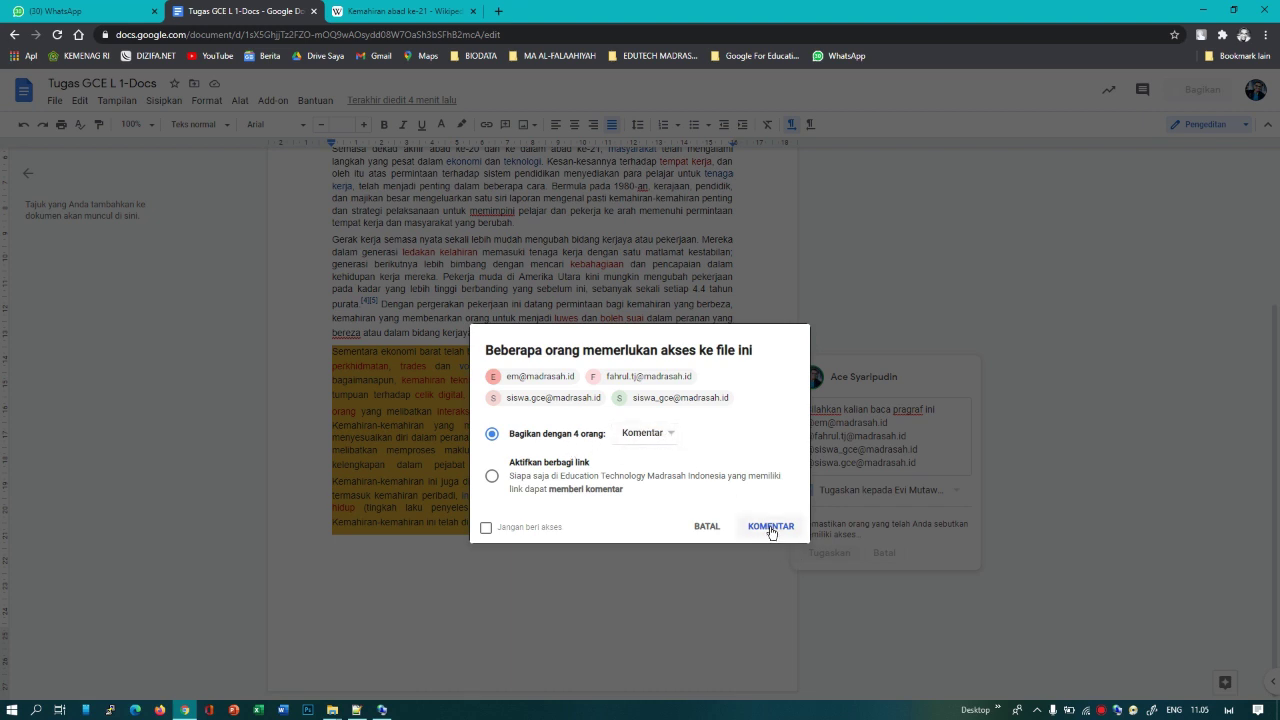
pyautogui.click(663, 437)
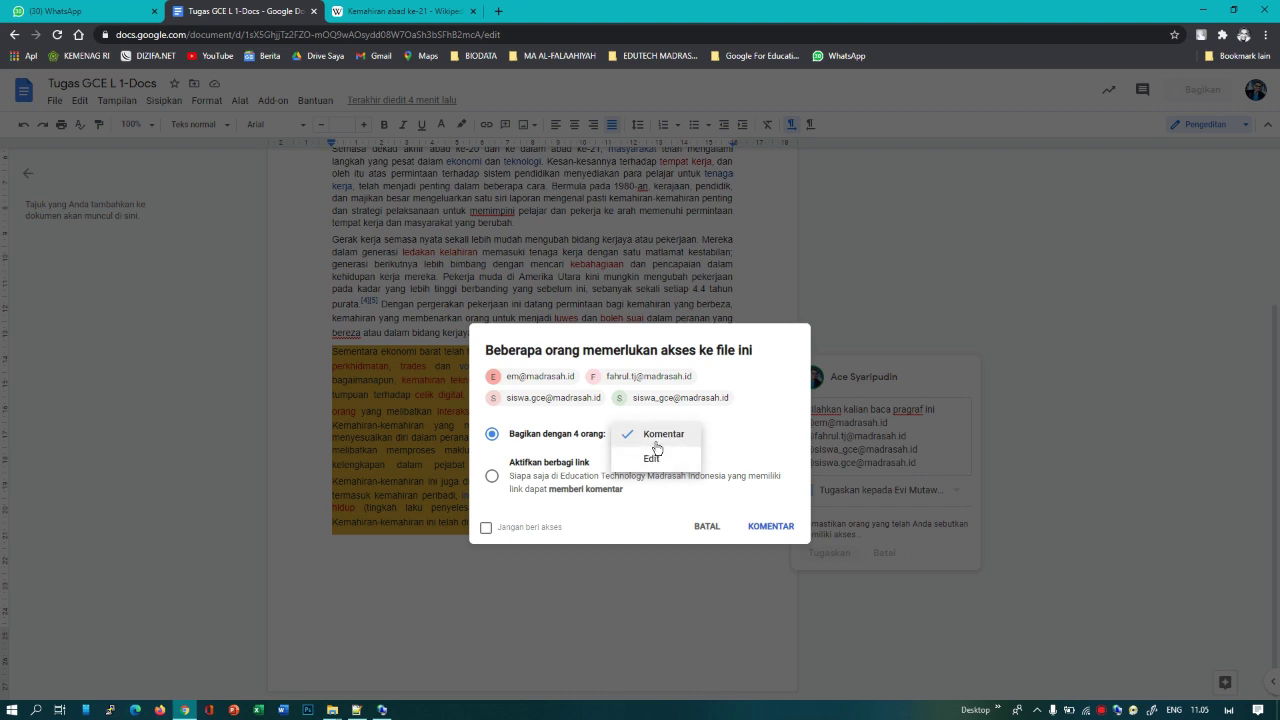
pyautogui.click(656, 433)
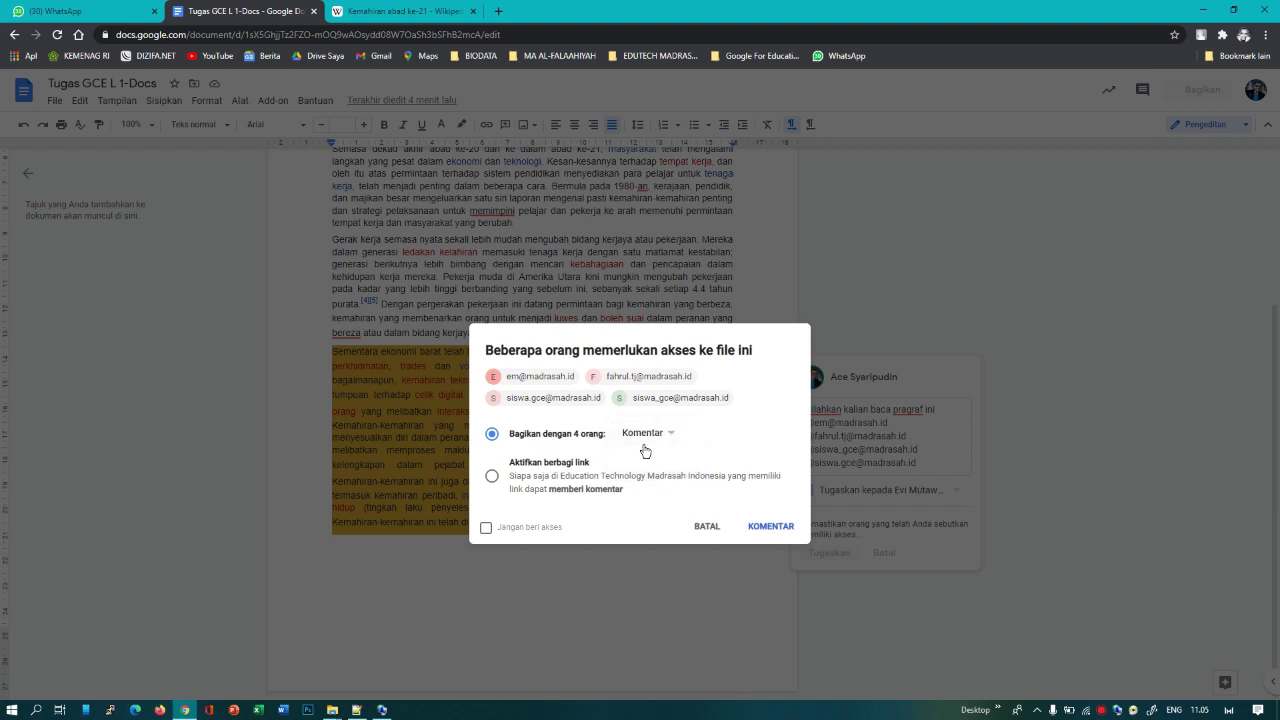
pyautogui.click(760, 530)
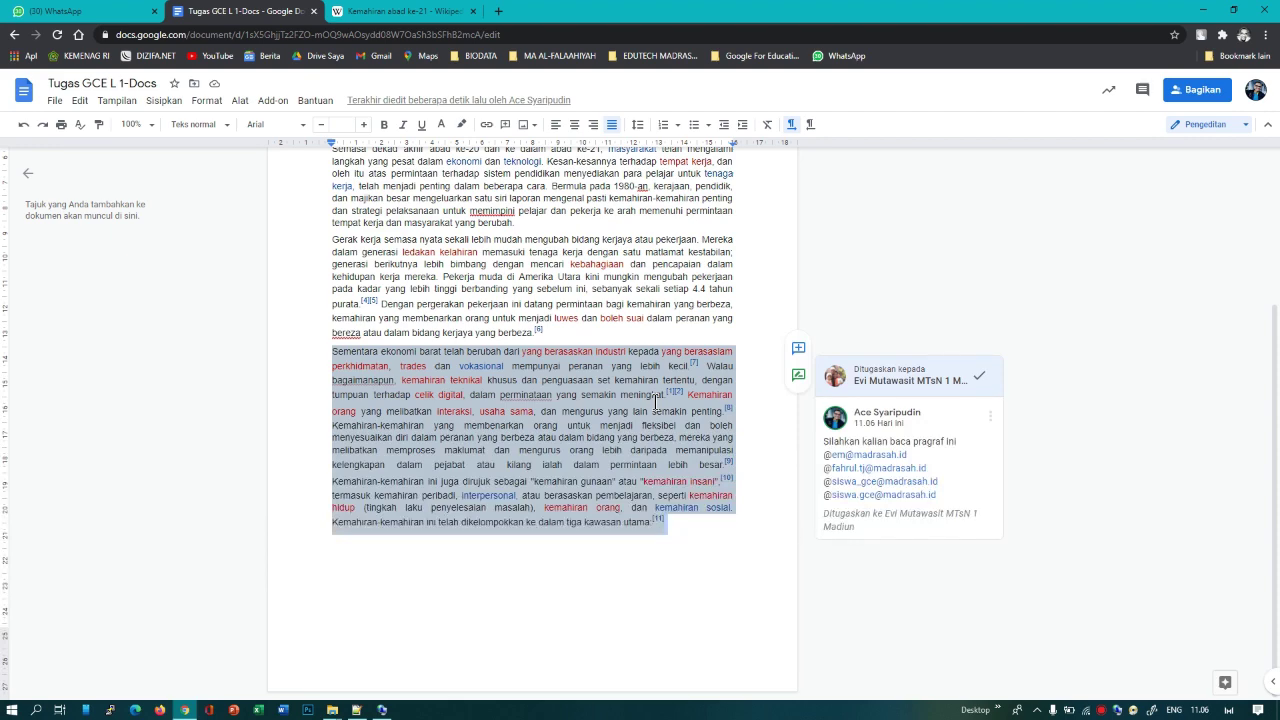
pyautogui.click(505, 297)
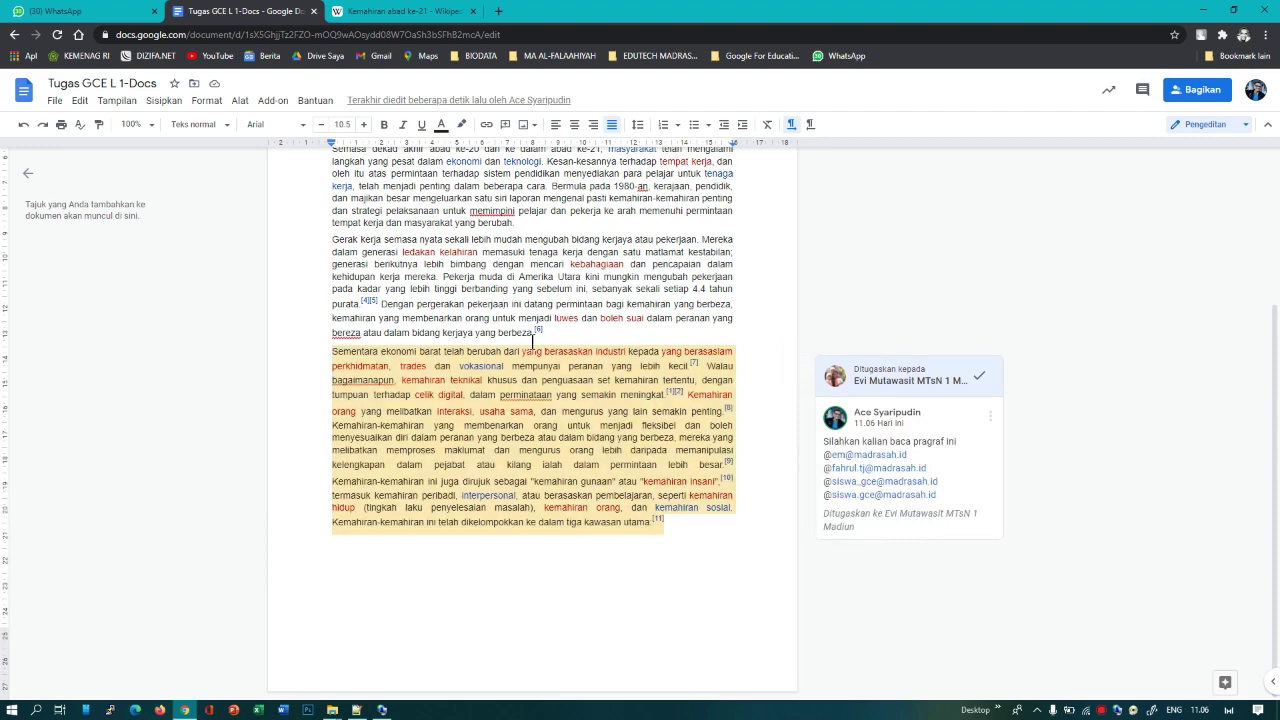
pyautogui.scroll(3, 625, 466)
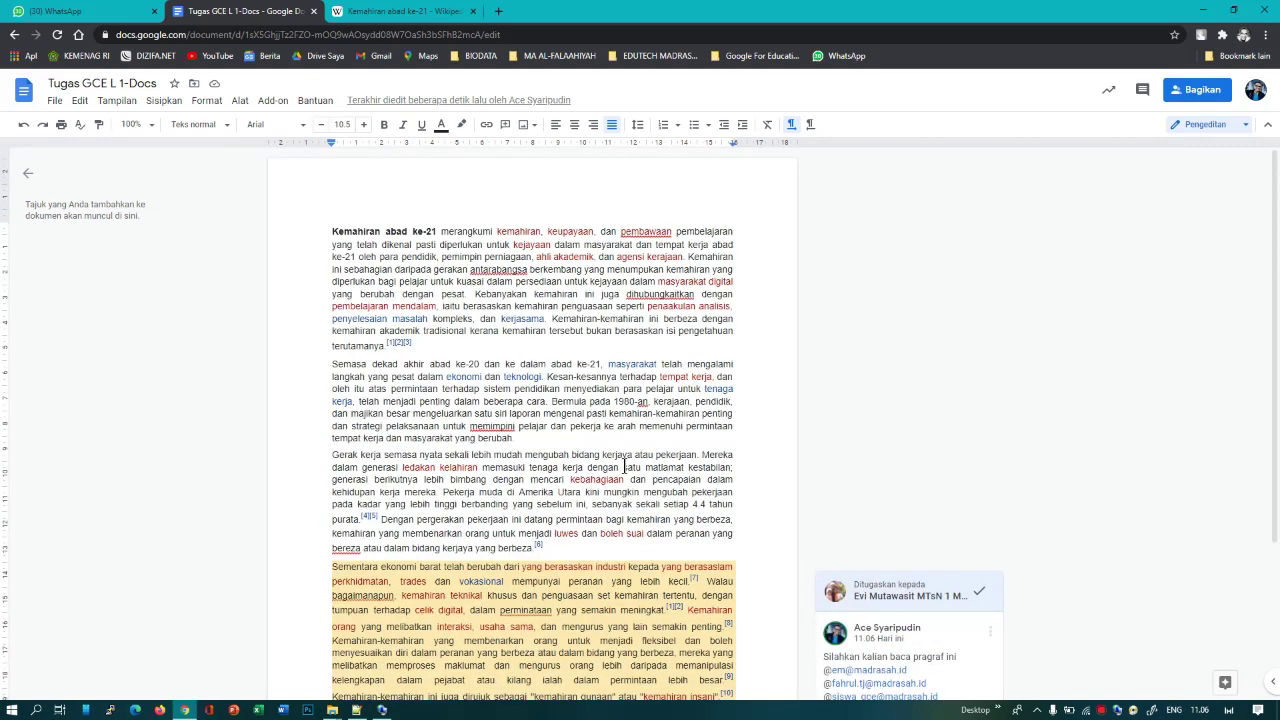
pyautogui.scroll(-3, 585, 412)
pyautogui.scroll(3, 585, 412)
pyautogui.scroll(-3, 584, 412)
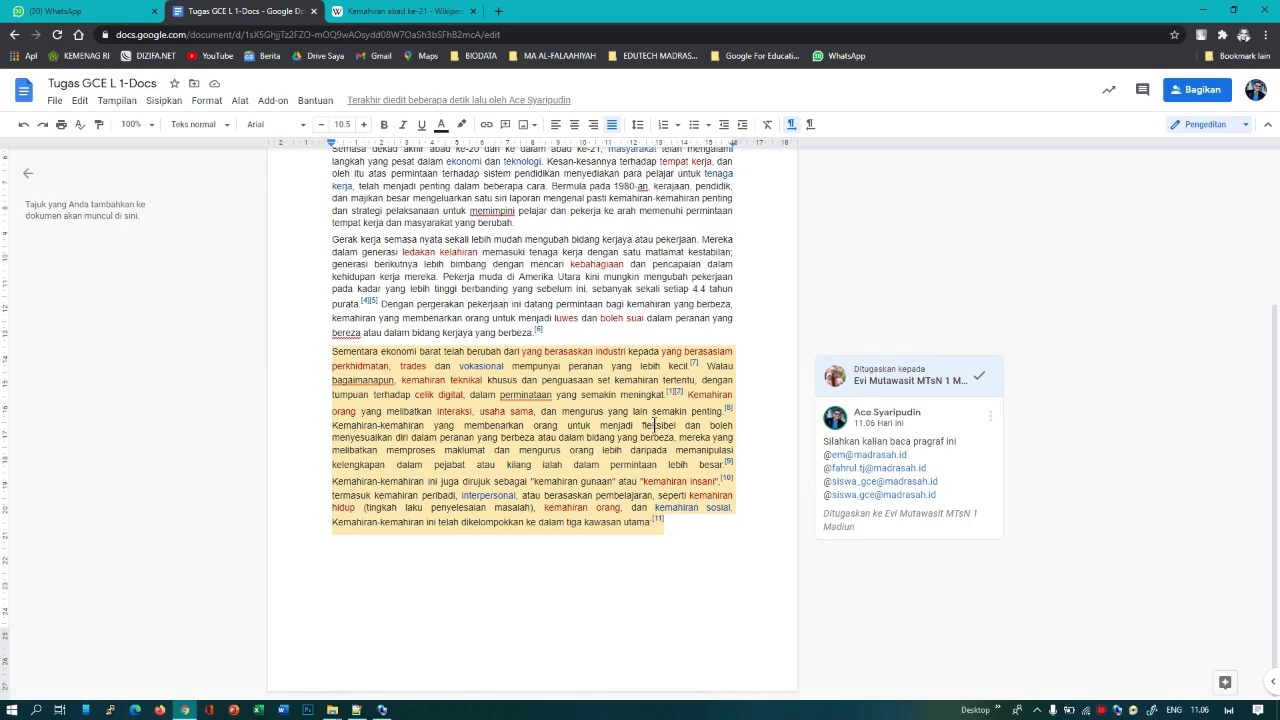
pyautogui.scroll(3, 639, 425)
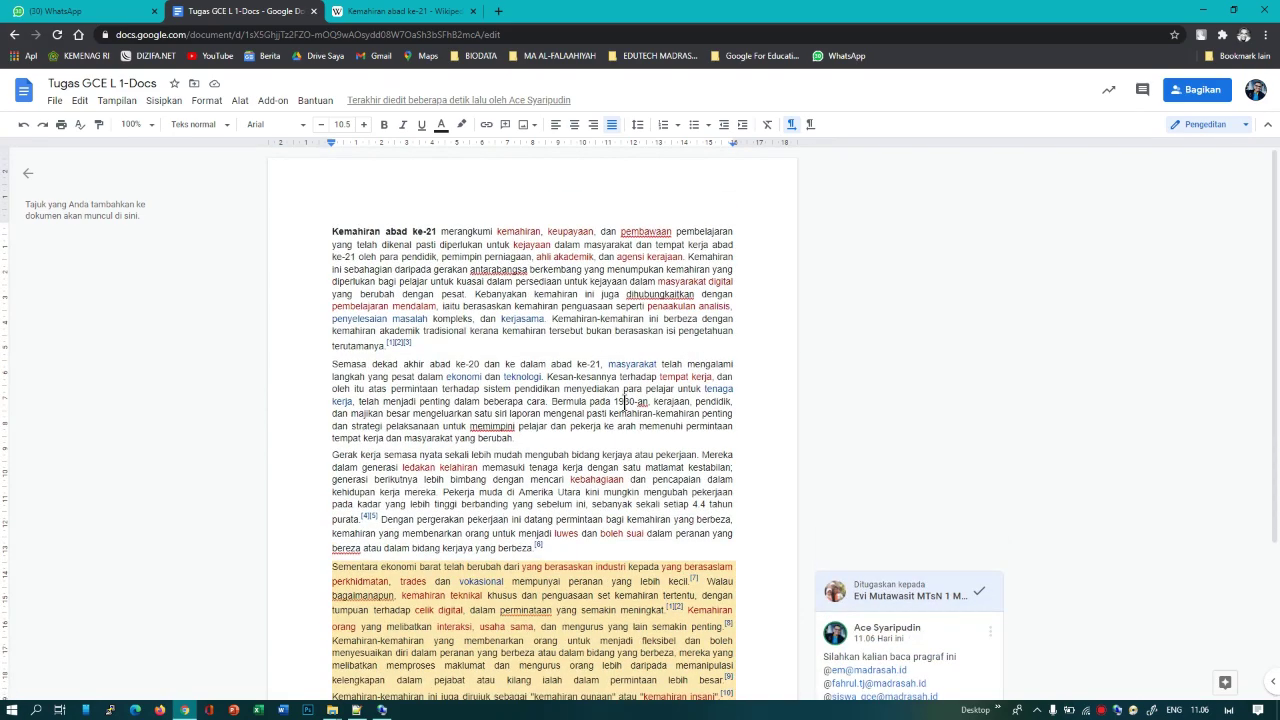
pyautogui.scroll(-3, 624, 408)
pyautogui.scroll(3, 625, 411)
# Step: Copy the P21 framework image from the Wikipedia article with Salin gambar, then return to Docs
pyautogui.click(400, 11)
pyautogui.click(710, 273)
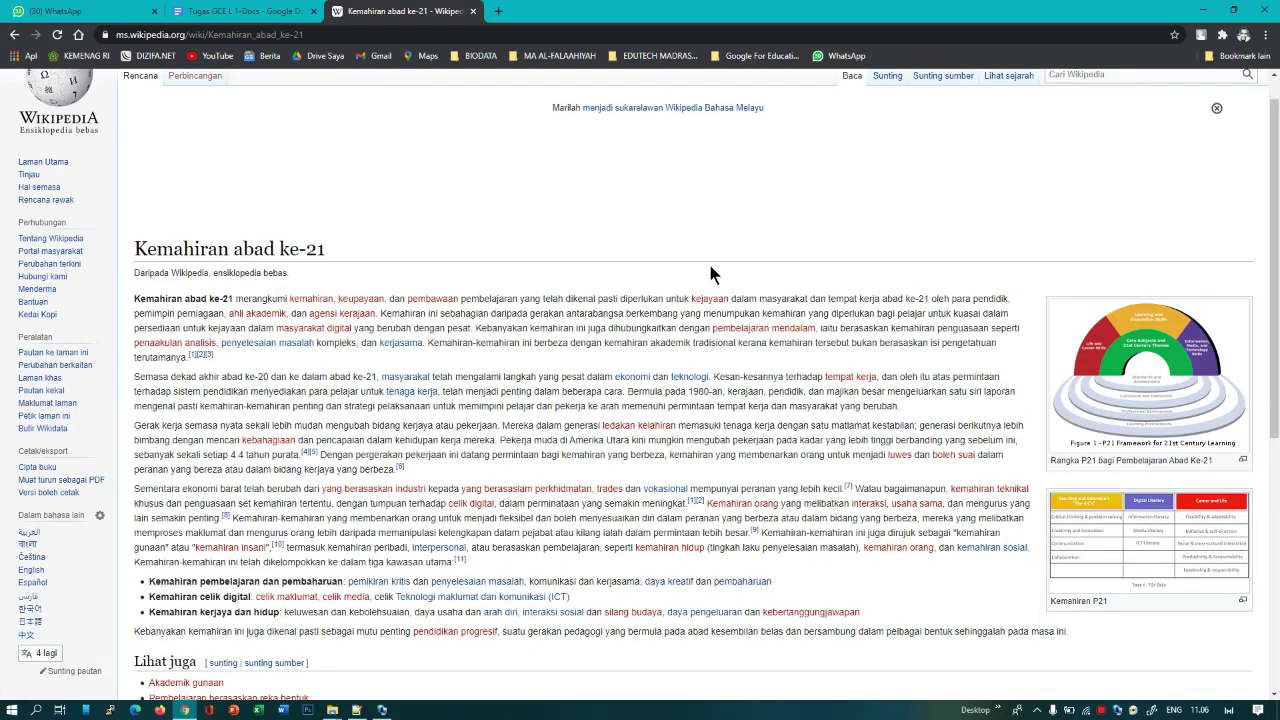
pyautogui.rightClick(1131, 350)
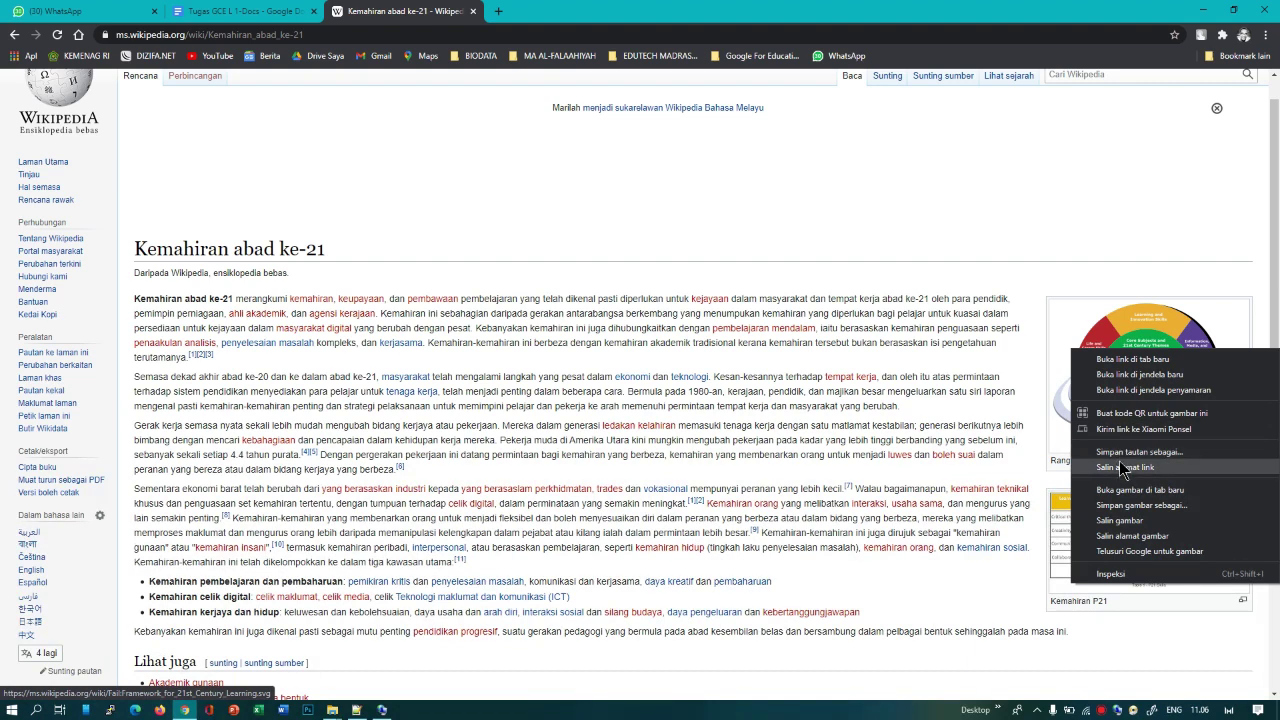
pyautogui.click(1117, 522)
pyautogui.click(252, 14)
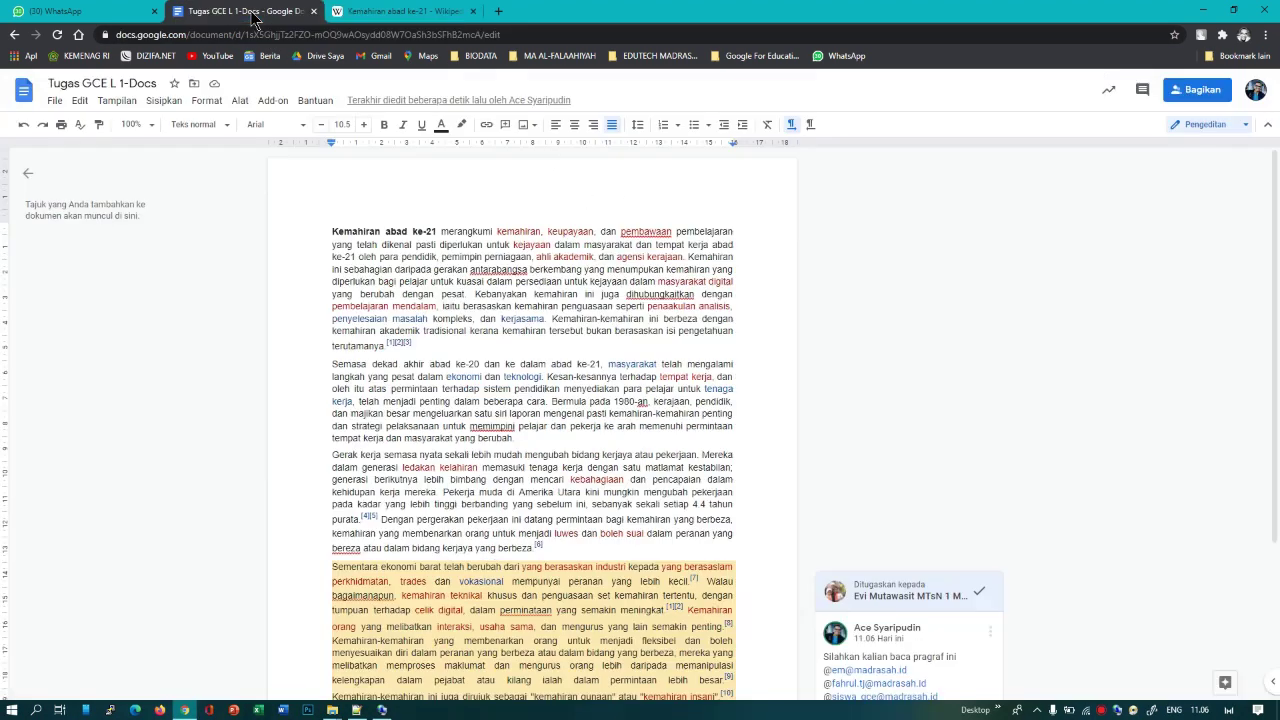
# Step: Paste the copied P21 framework image at the start of the first paragraph
pyautogui.click(330, 232)
pyautogui.rightClick(326, 232)
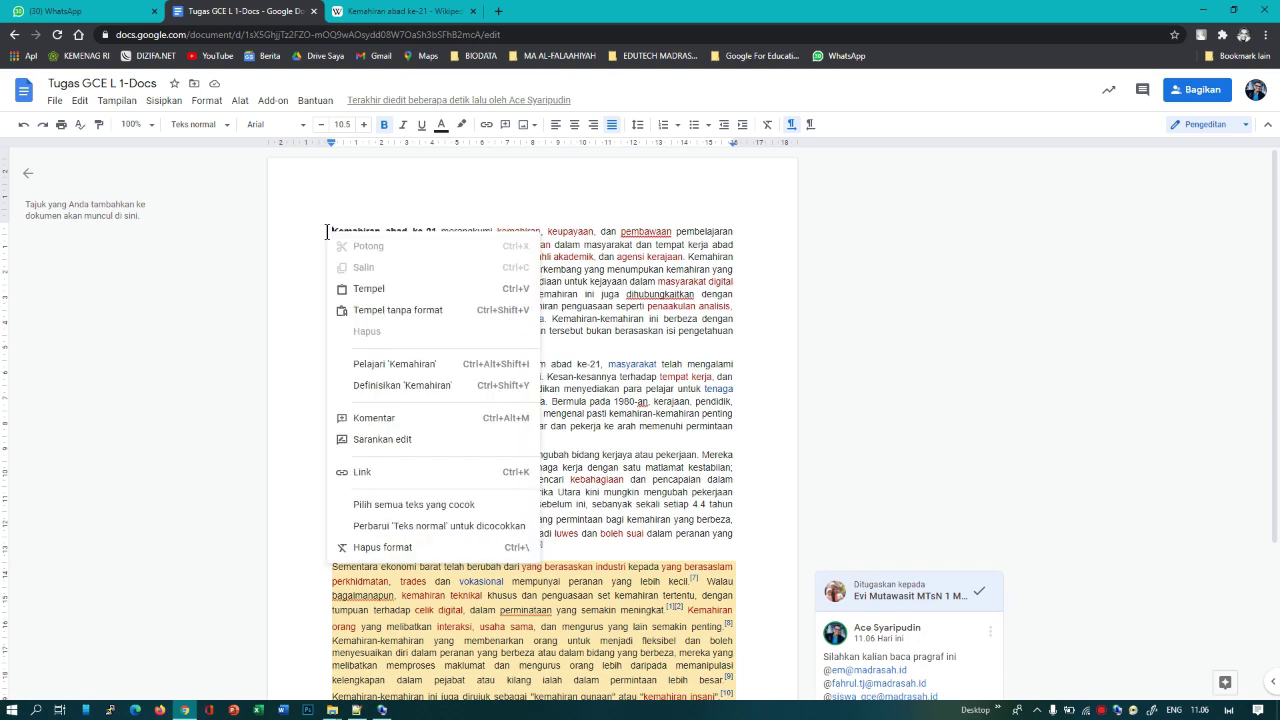
pyautogui.click(369, 289)
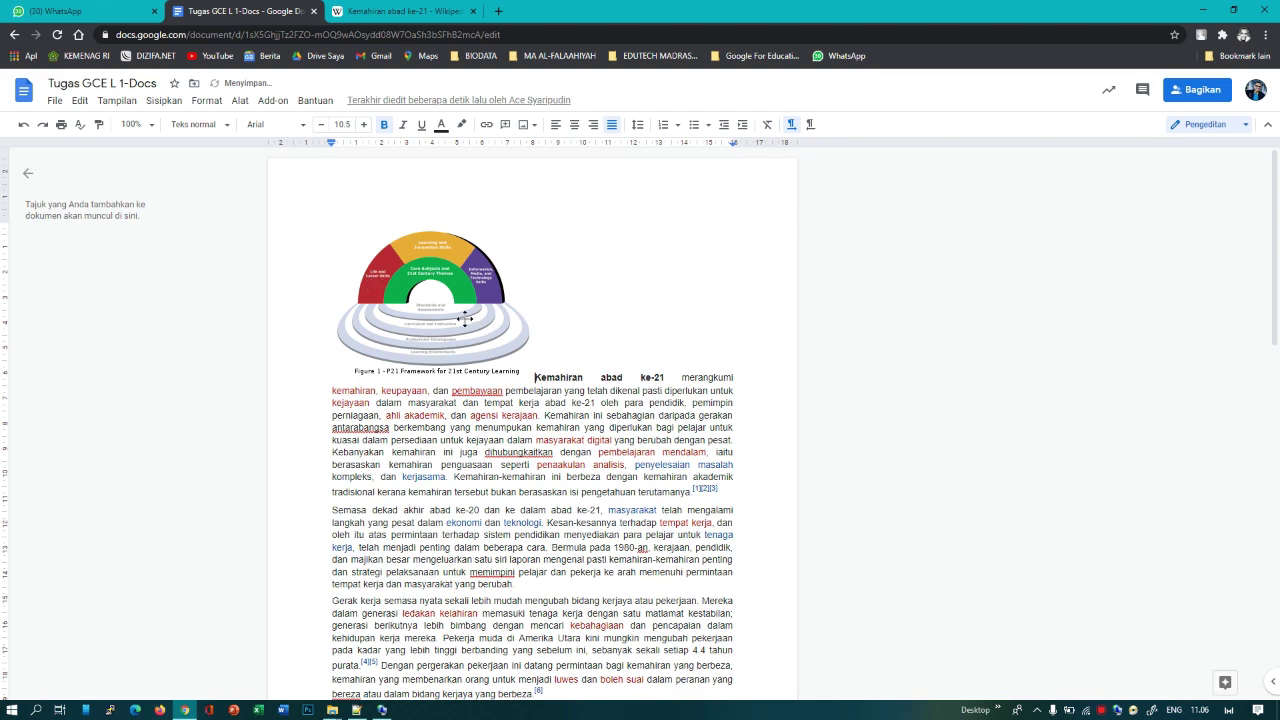
pyautogui.scroll(-5, 466, 320)
pyautogui.scroll(5, 466, 320)
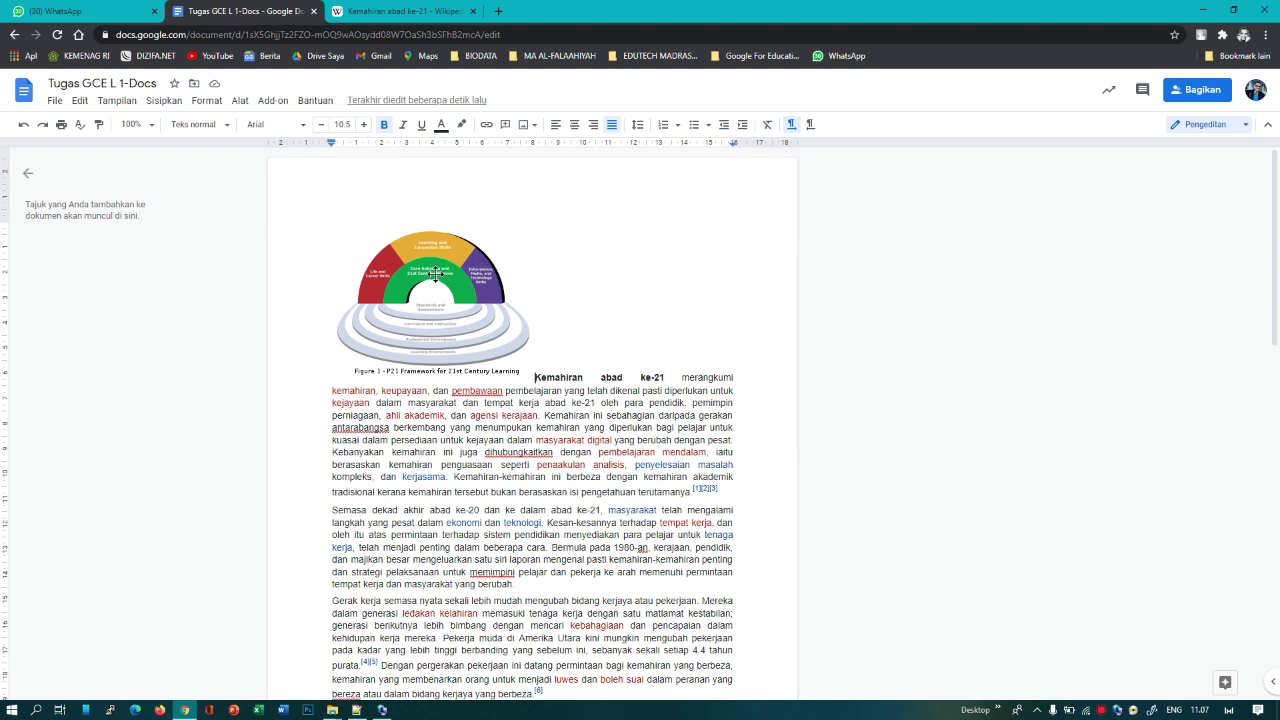
pyautogui.click(435, 274)
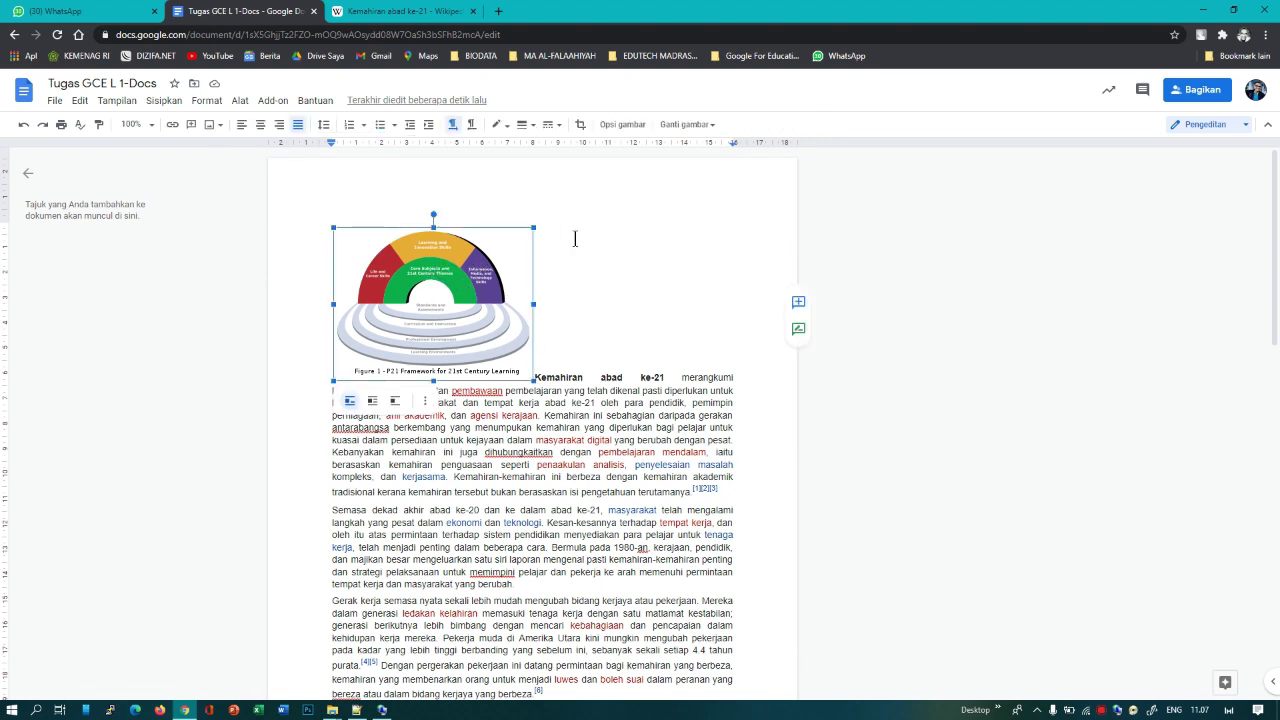
# Step: Set the P21 image's text wrapping to Kemas teks in Opsi gambar
pyautogui.click(615, 131)
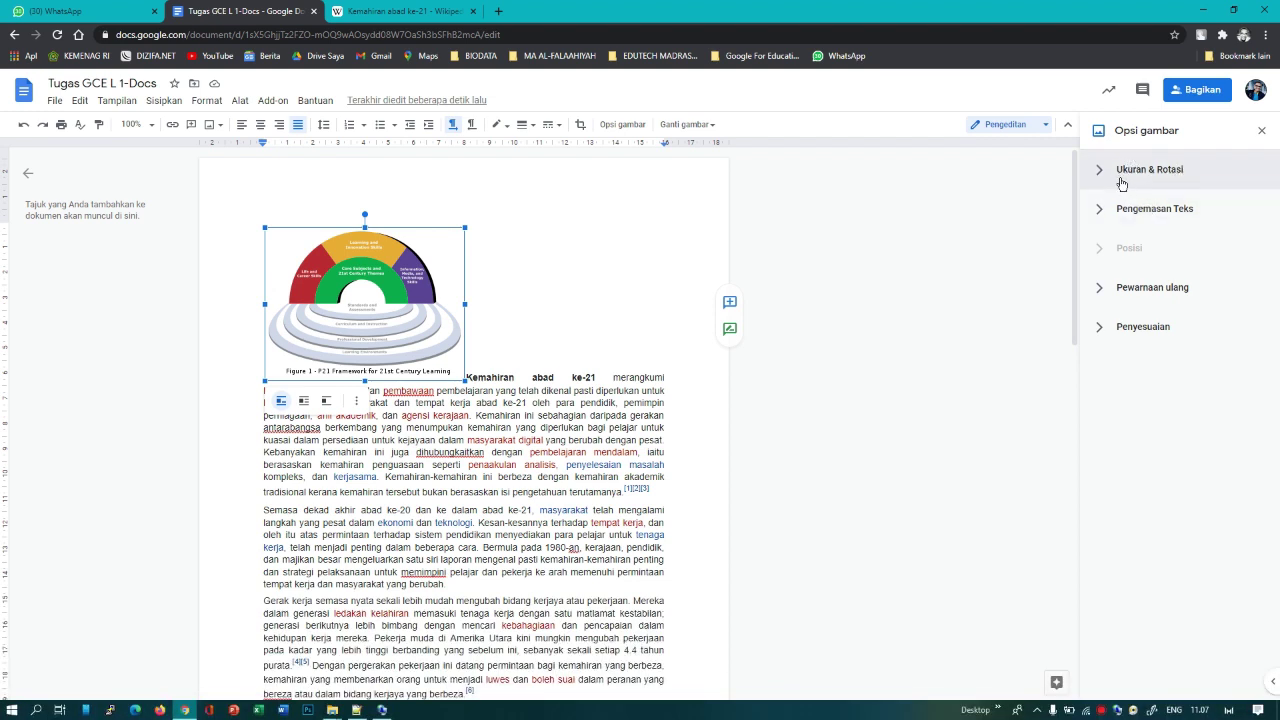
pyautogui.click(1119, 180)
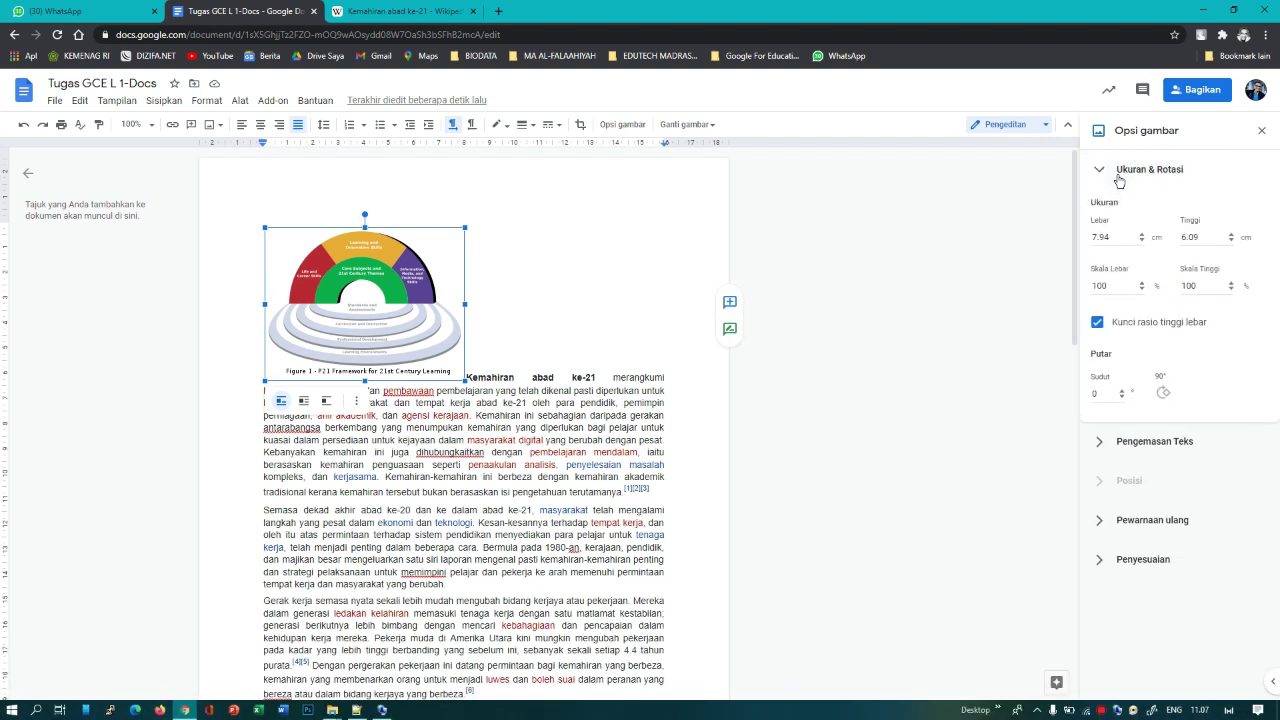
pyautogui.click(1119, 178)
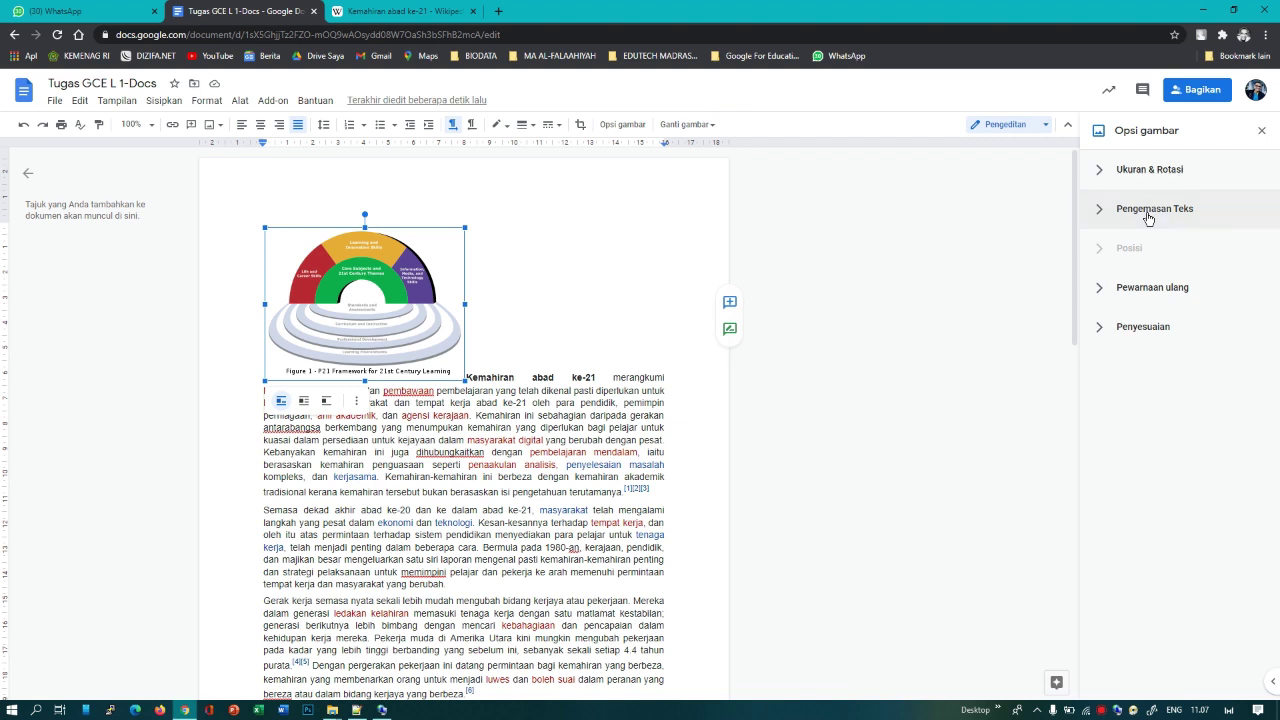
pyautogui.click(1148, 219)
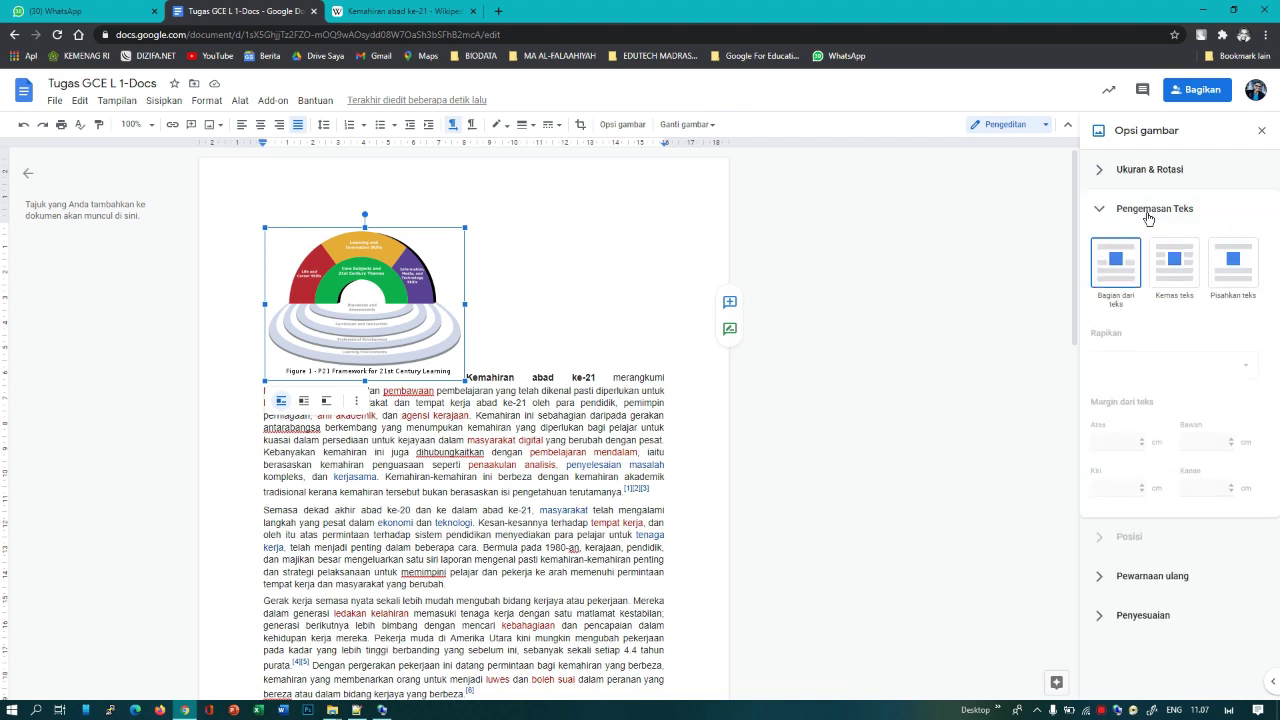
pyautogui.click(1182, 296)
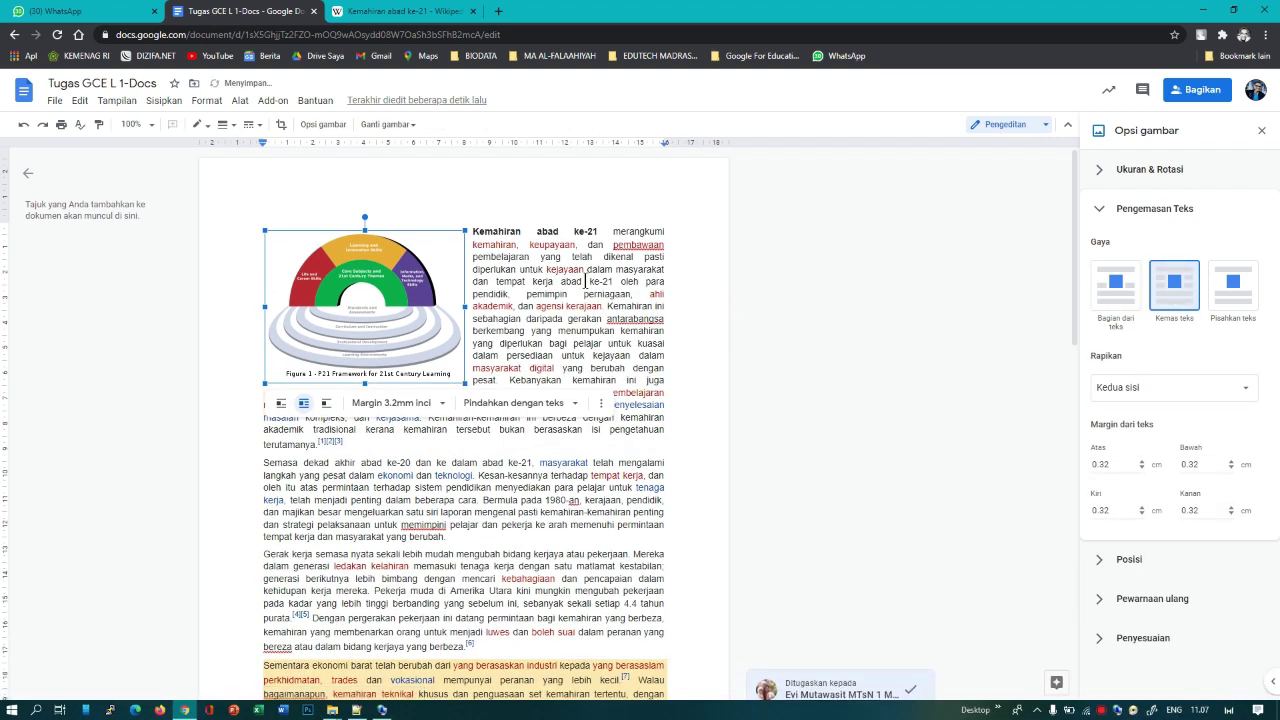
pyautogui.click(586, 281)
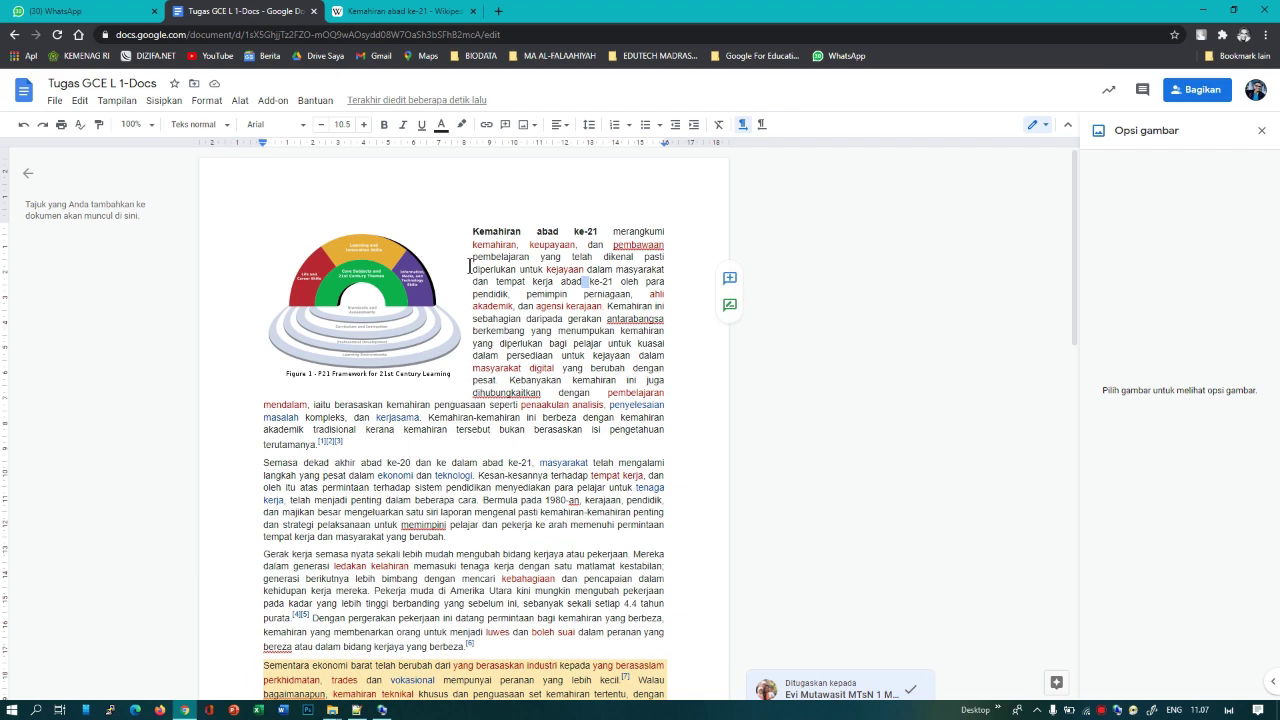
pyautogui.scroll(-3, 428, 356)
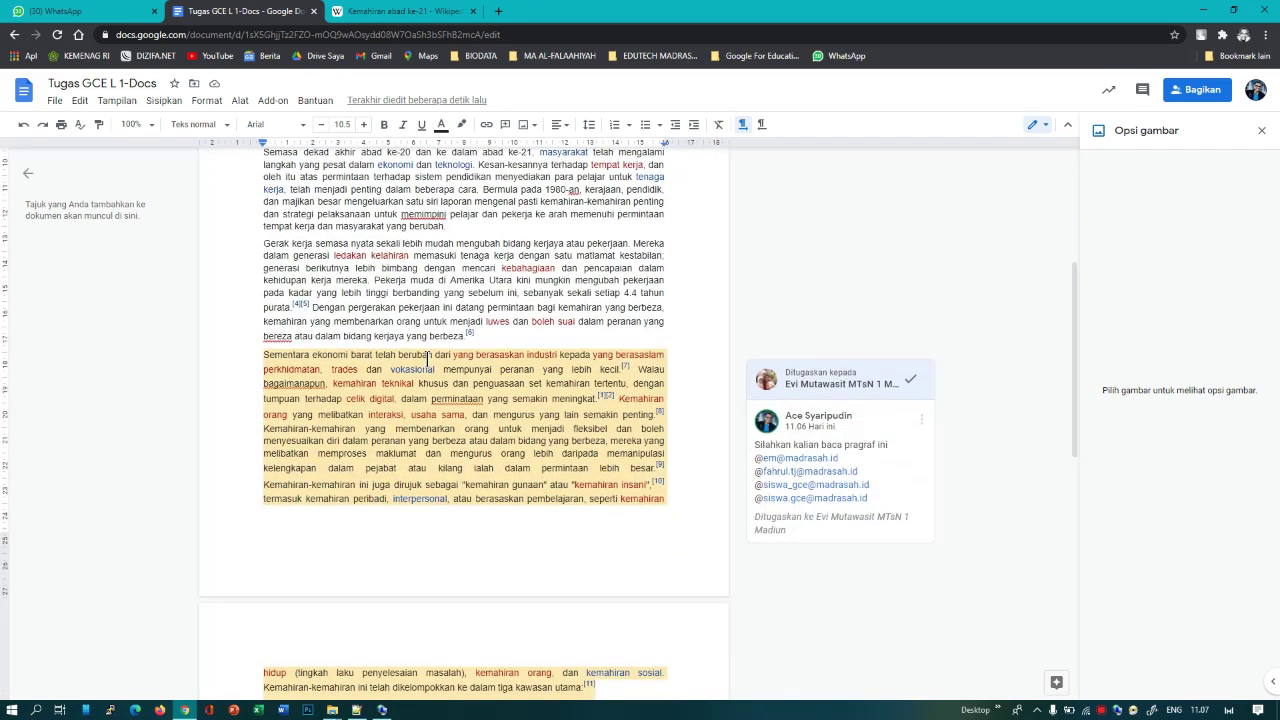
pyautogui.scroll(3, 428, 358)
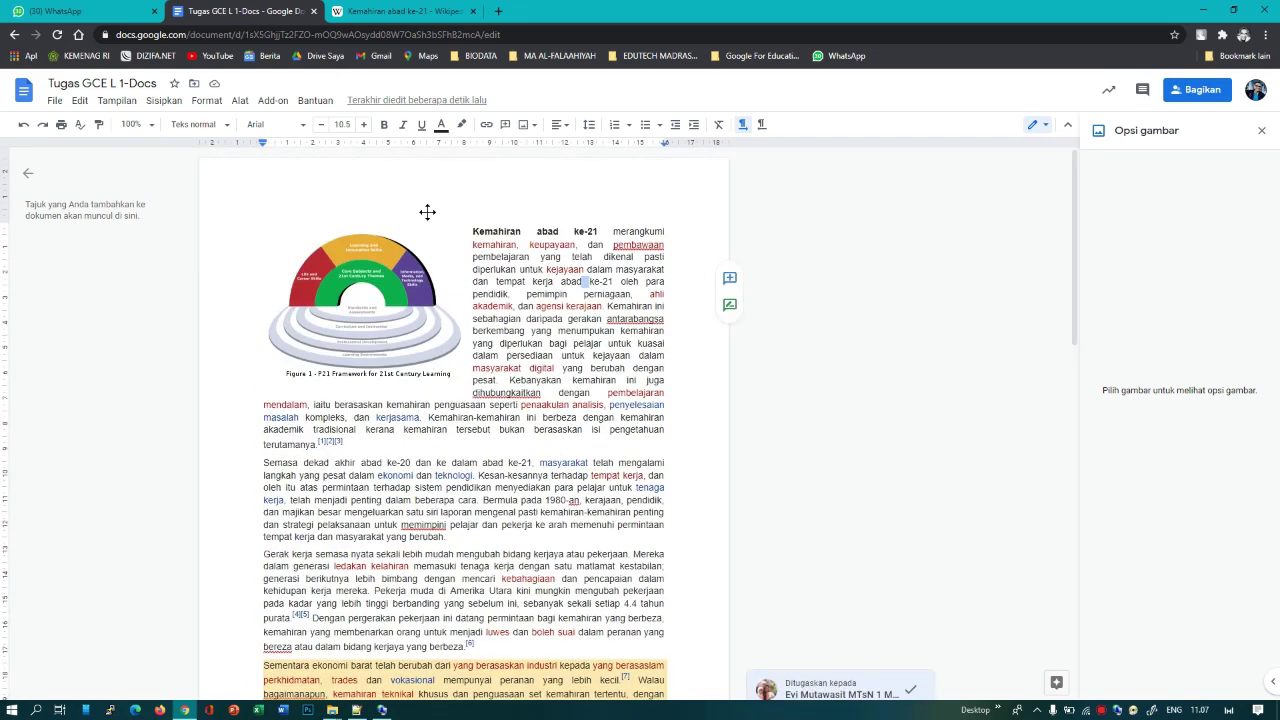
pyautogui.click(385, 11)
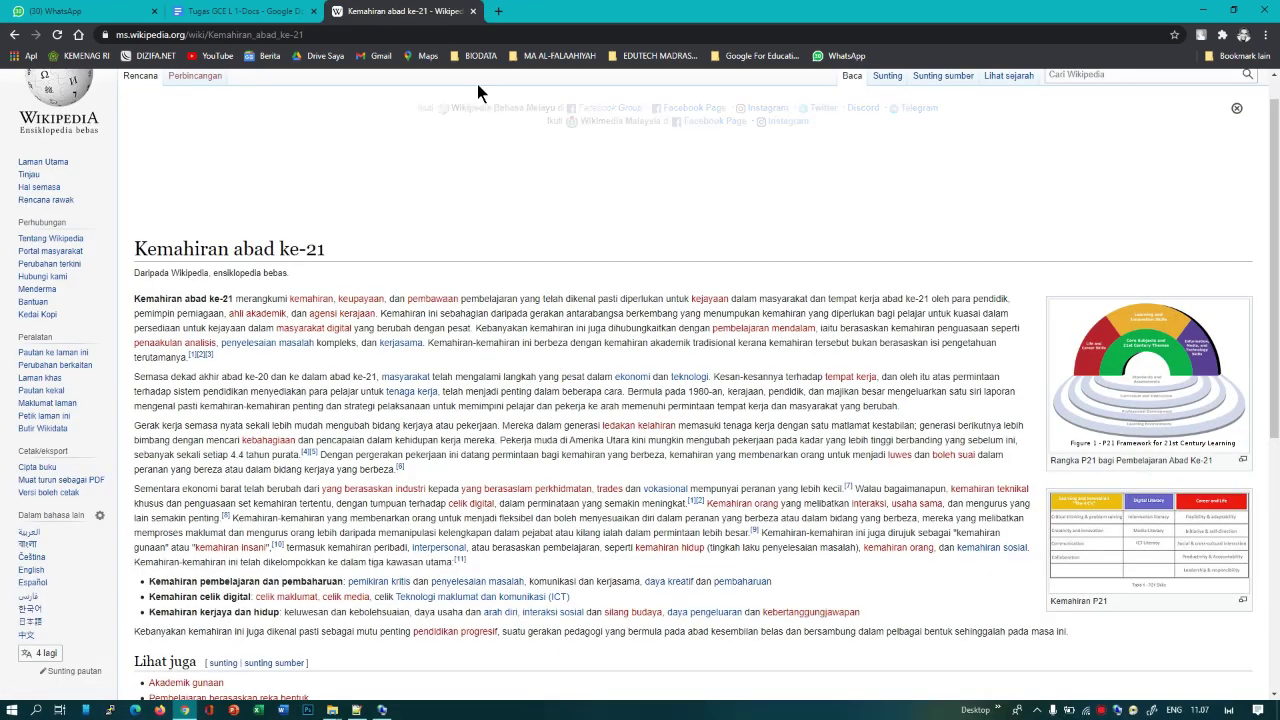
pyautogui.click(266, 12)
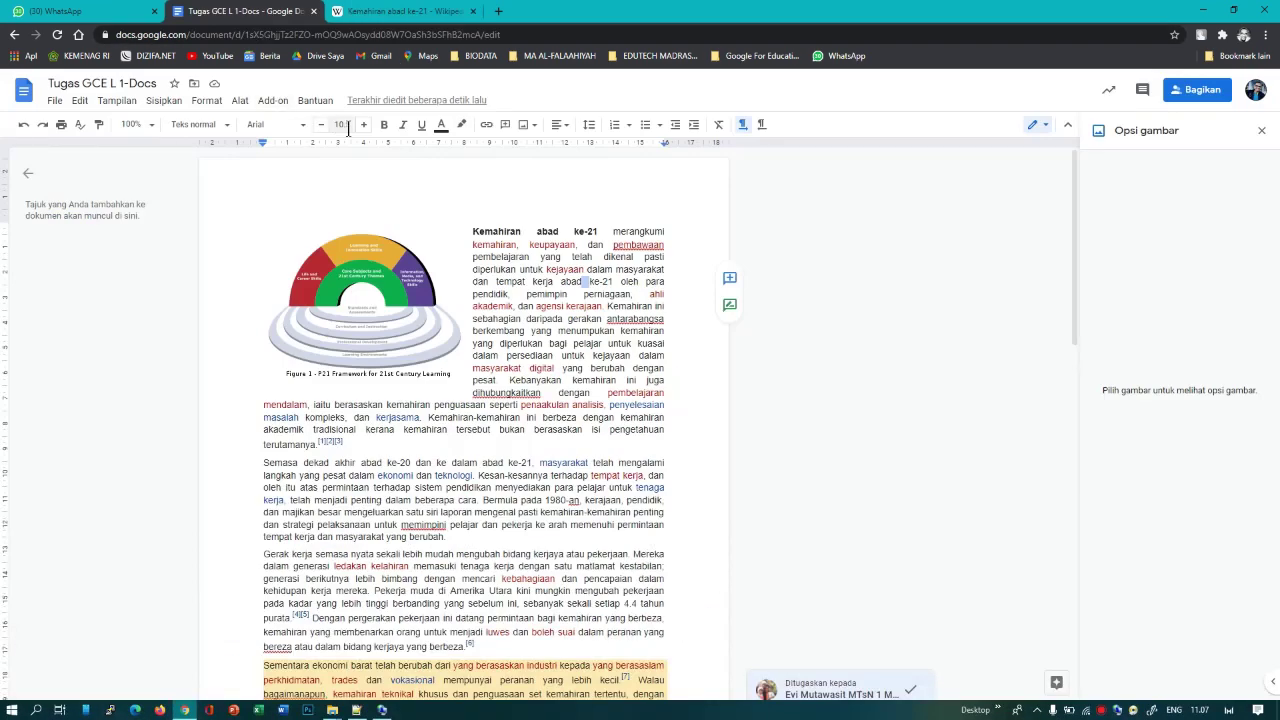
pyautogui.click(536, 126)
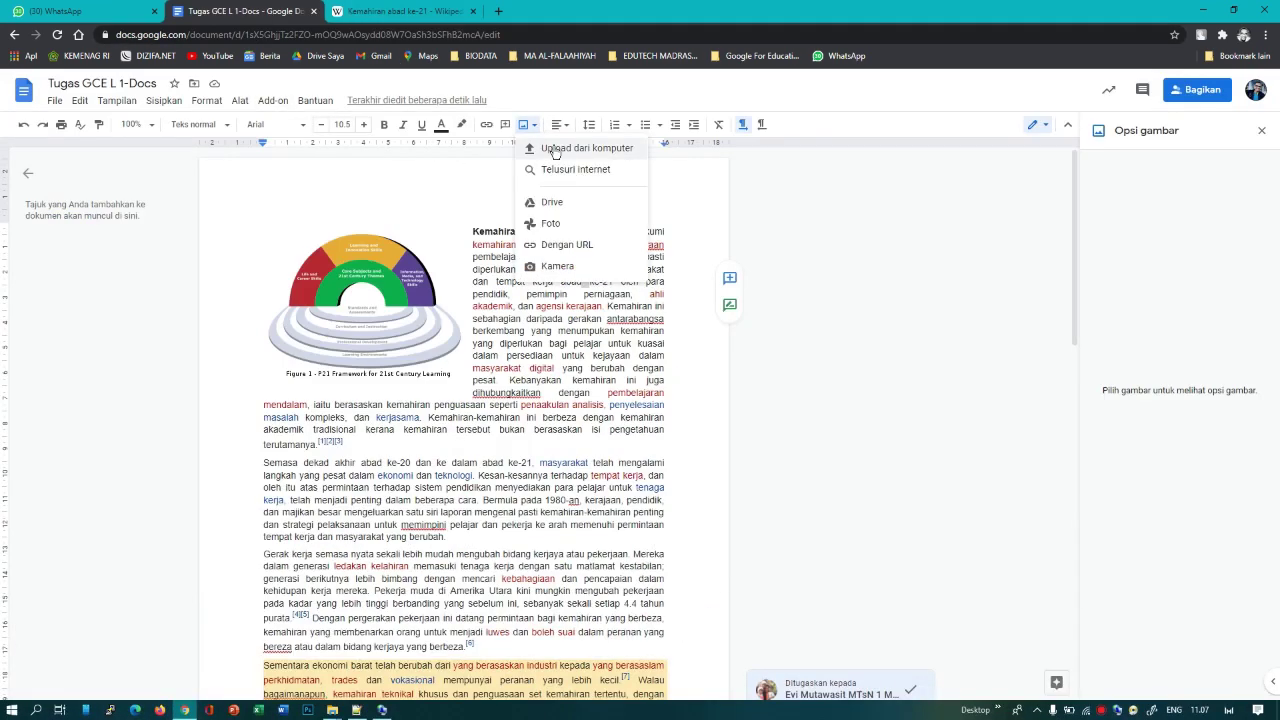
pyautogui.click(540, 320)
pyautogui.scroll(-5, 545, 313)
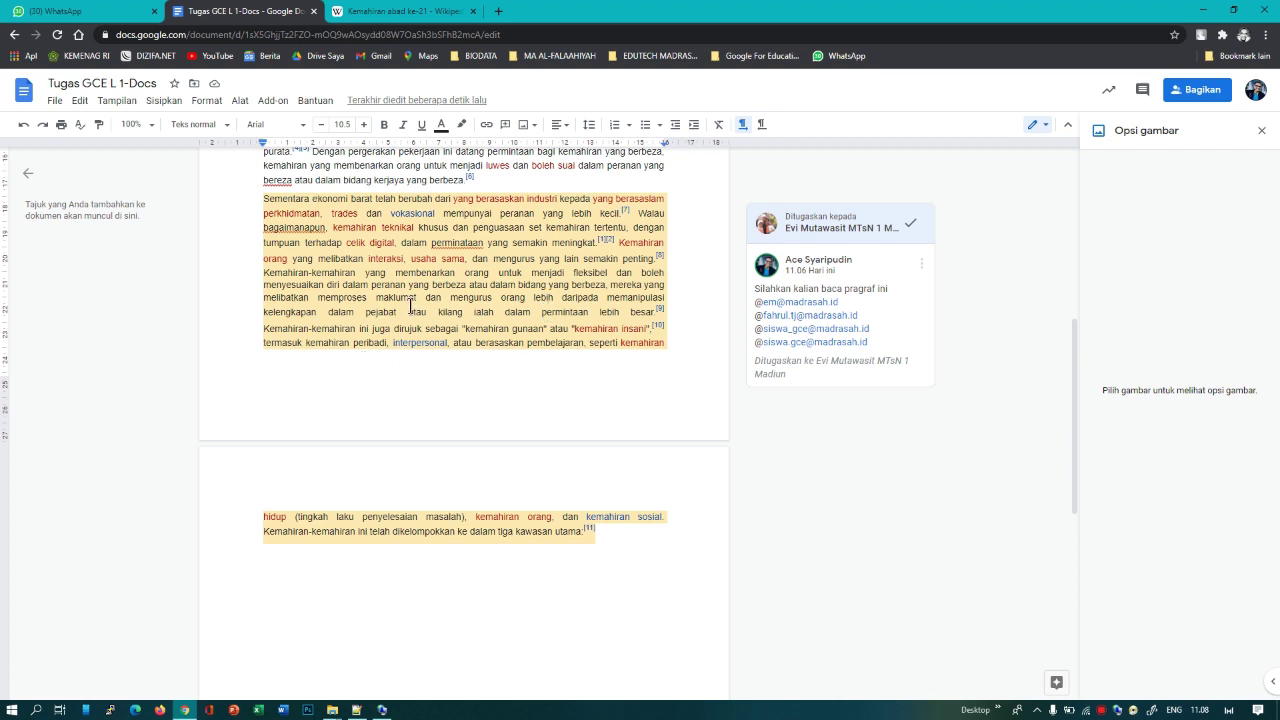
pyautogui.scroll(5, 435, 316)
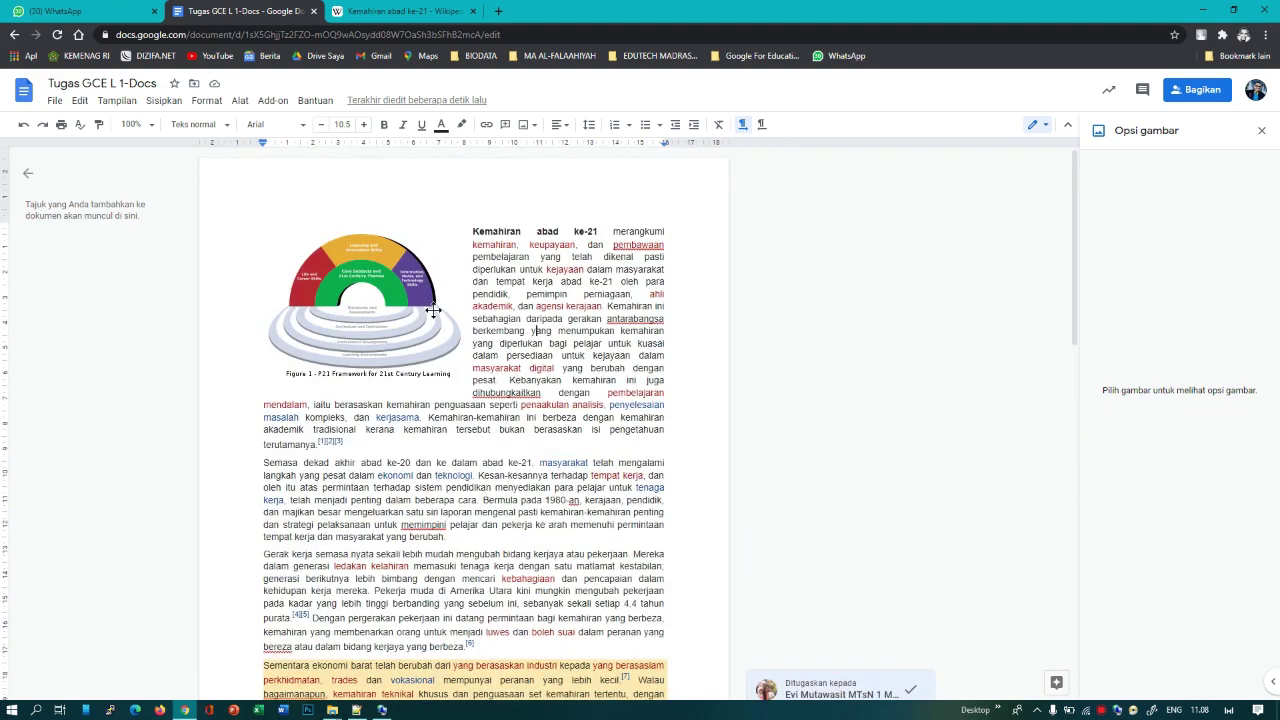
pyautogui.scroll(-5, 513, 318)
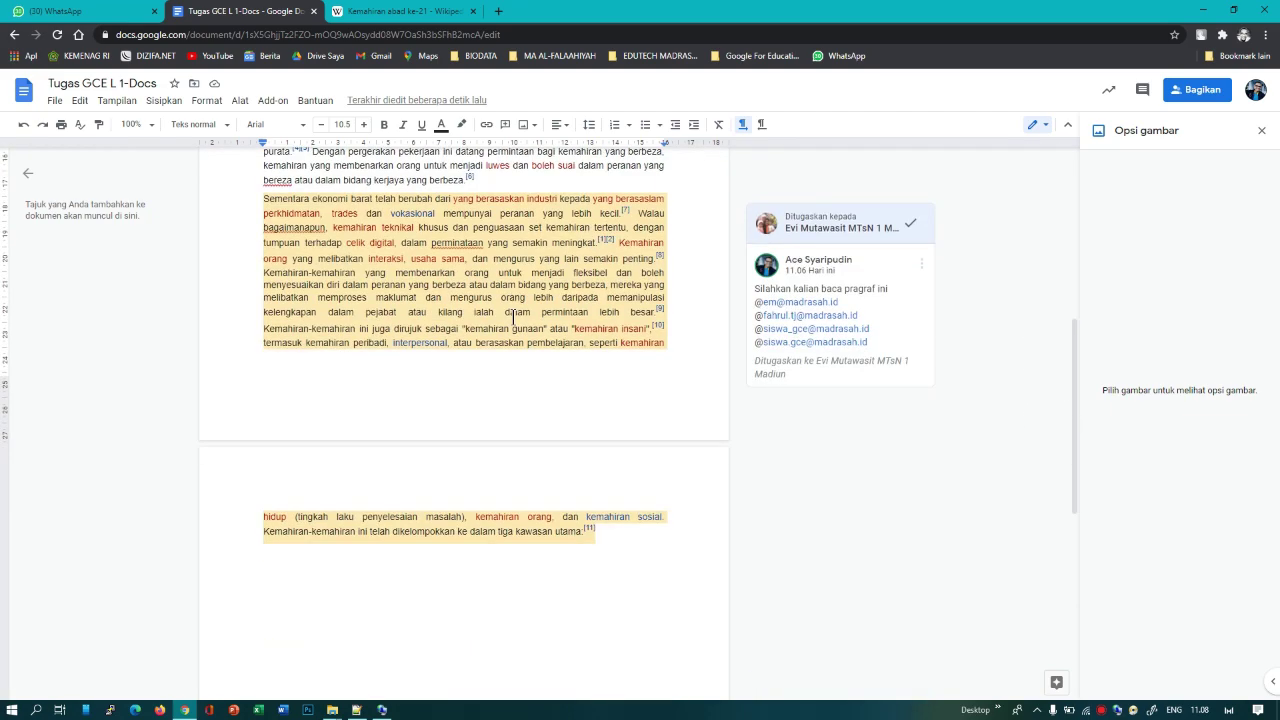
pyautogui.click(608, 536)
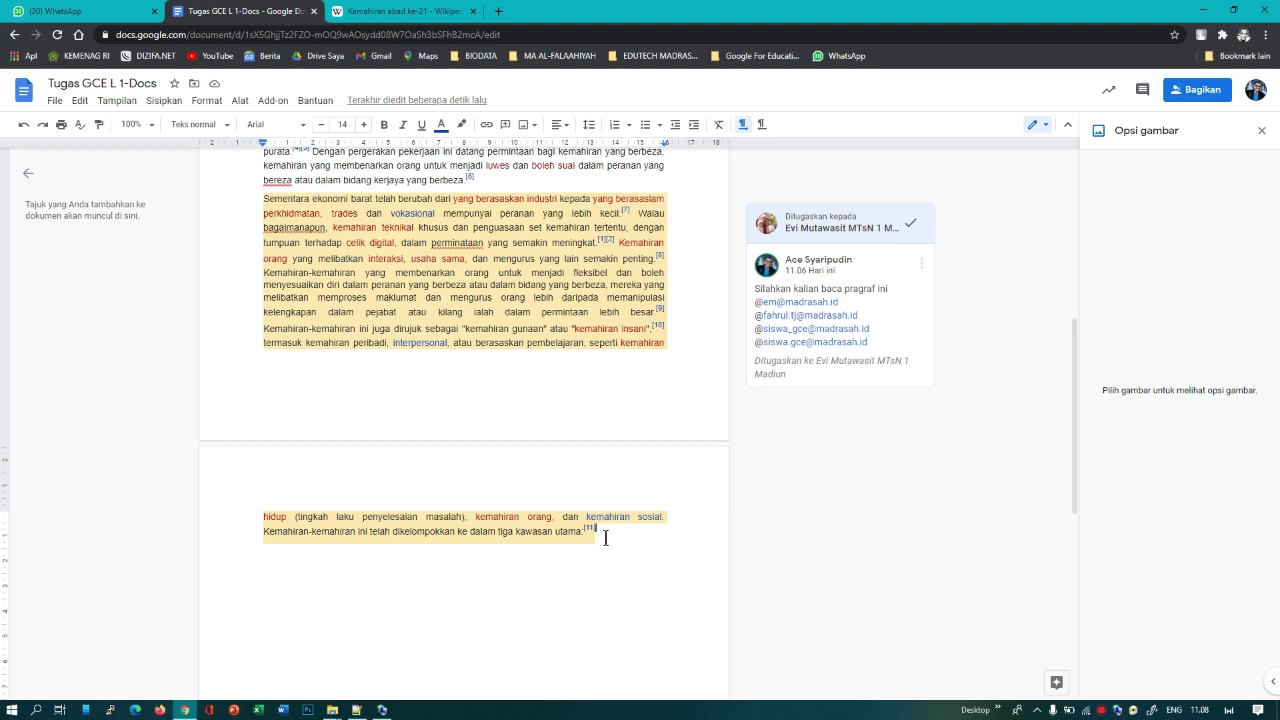
pyautogui.scroll(4, 605, 530)
pyautogui.scroll(-8, 605, 530)
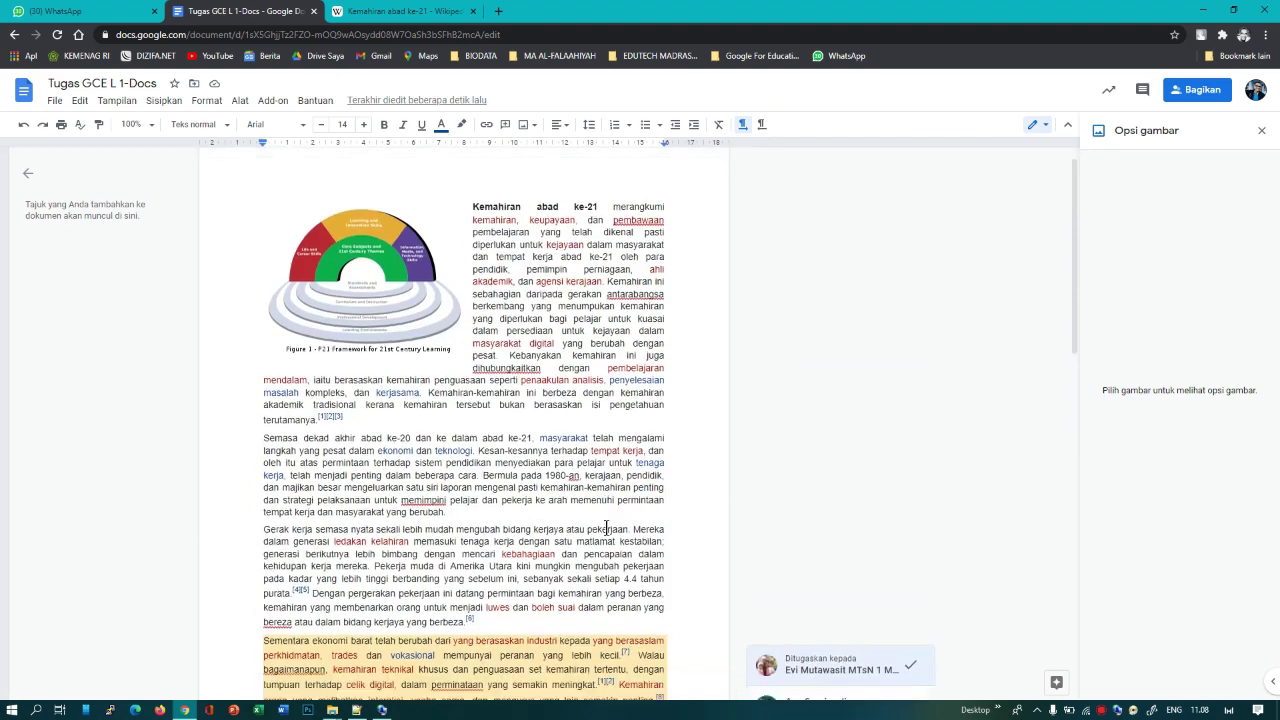
pyautogui.scroll(2, 605, 529)
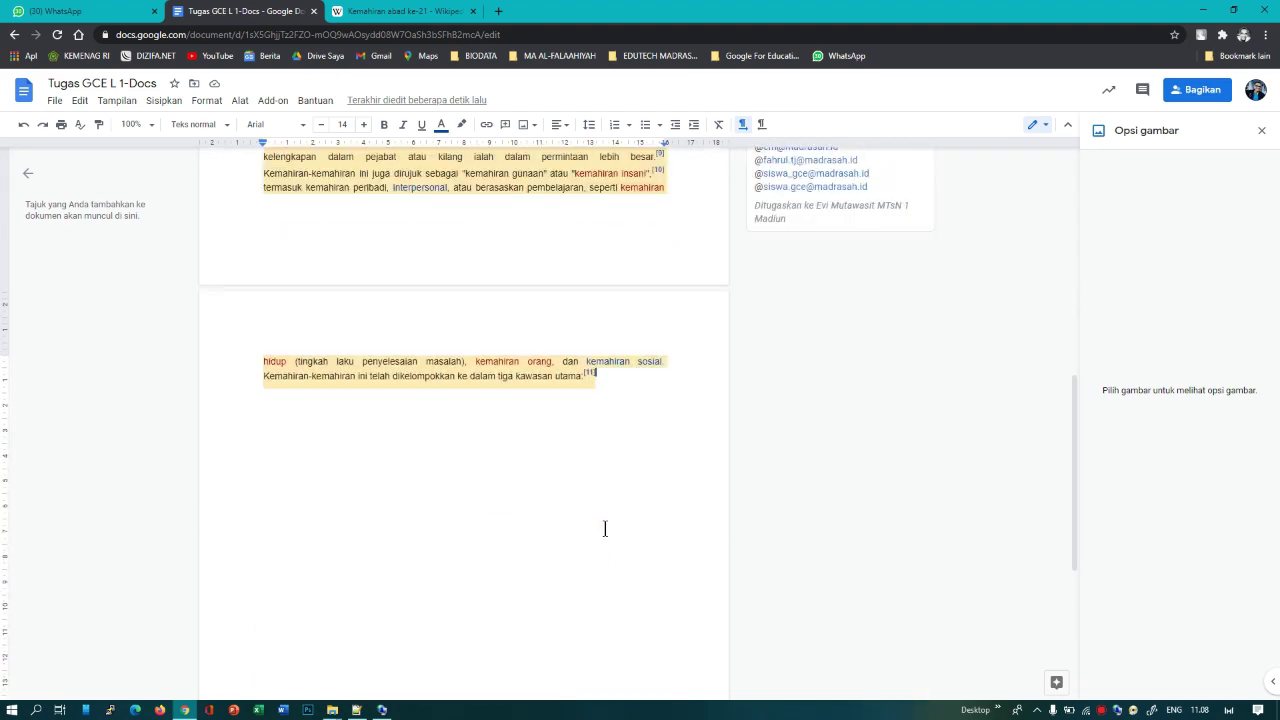
pyautogui.scroll(7, 605, 529)
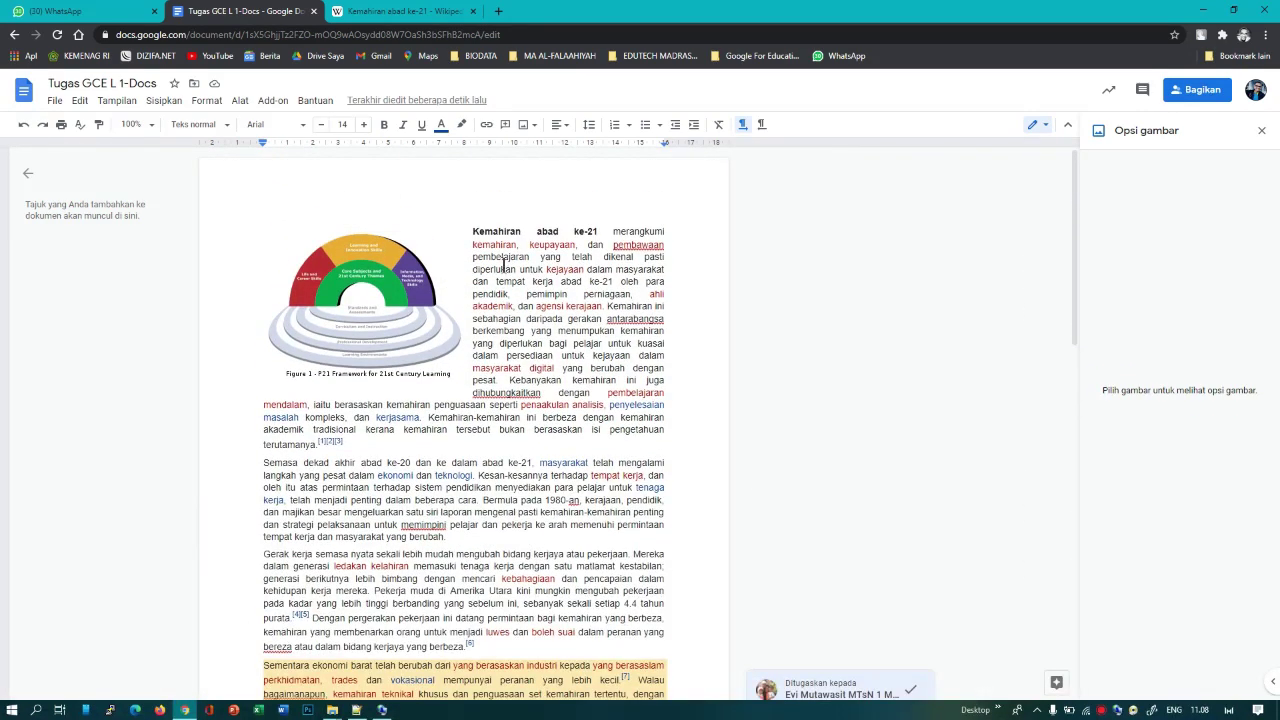
pyautogui.click(474, 231)
pyautogui.moveTo(474, 231); pyautogui.dragTo(599, 231)
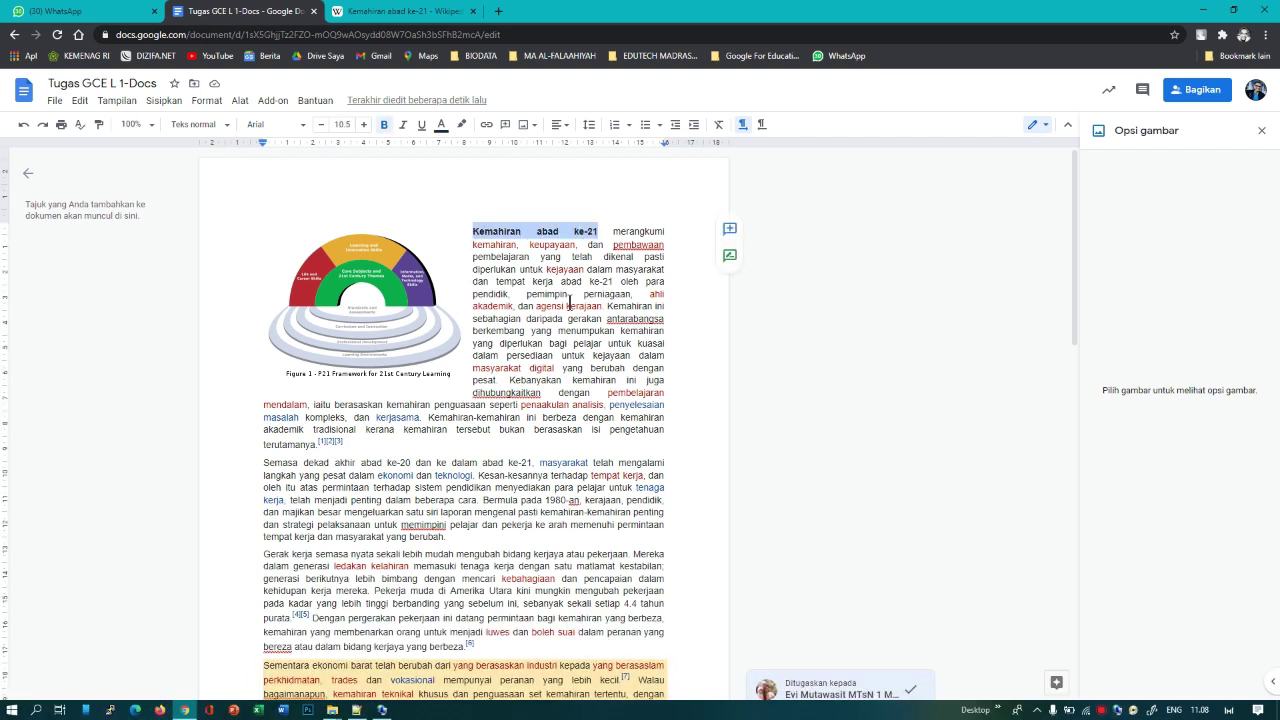
# Step: Insert a footnote right after 'Kemahiran abad ke-21' in the opening sentence
pyautogui.click(598, 231)
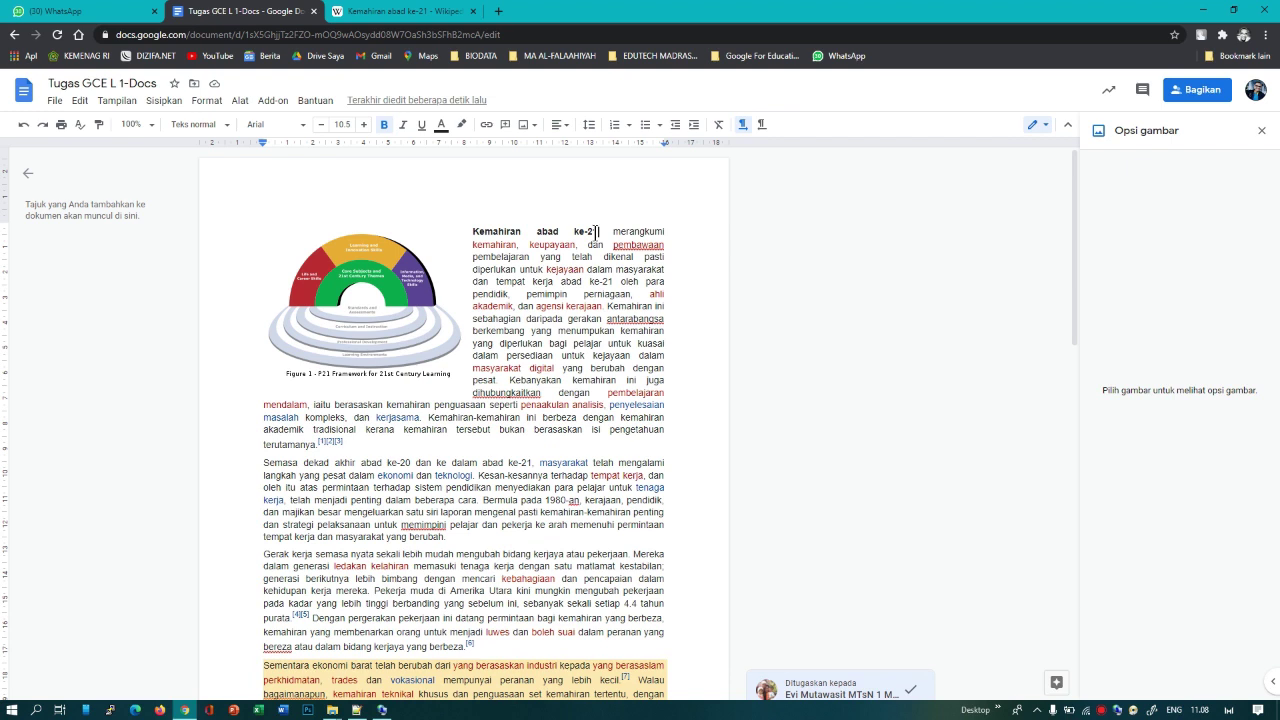
pyautogui.click(160, 101)
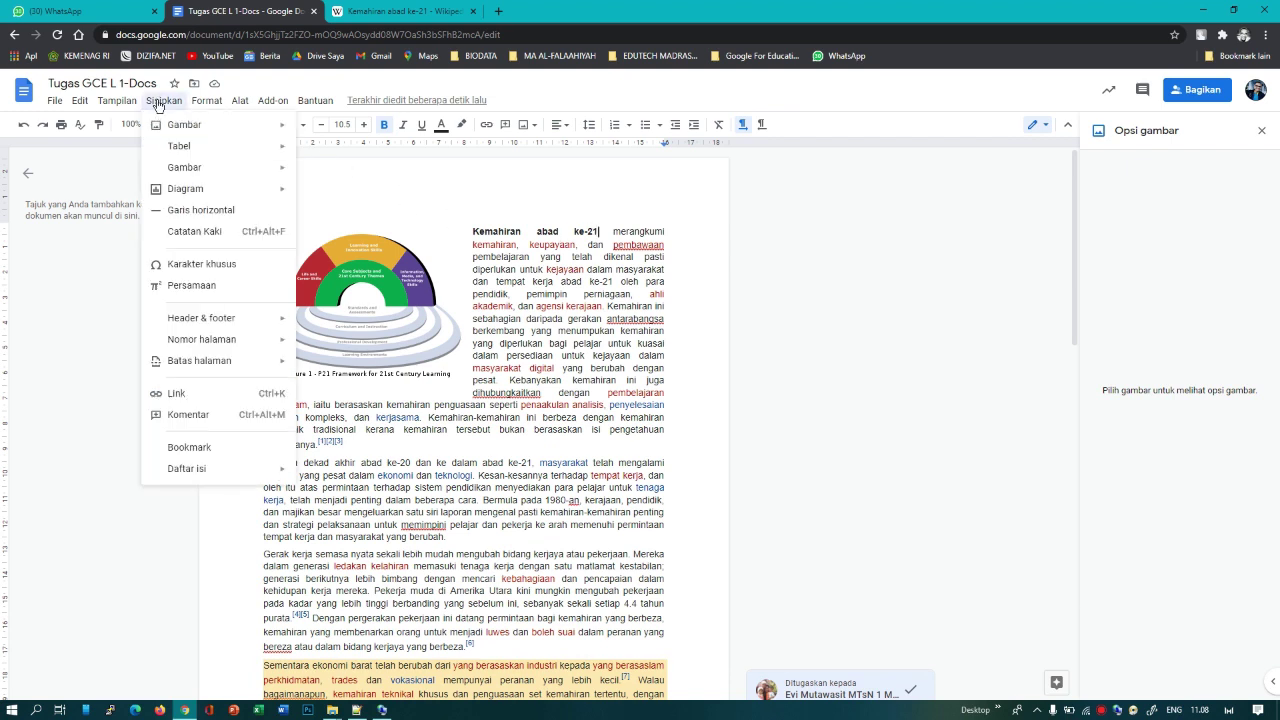
pyautogui.click(212, 232)
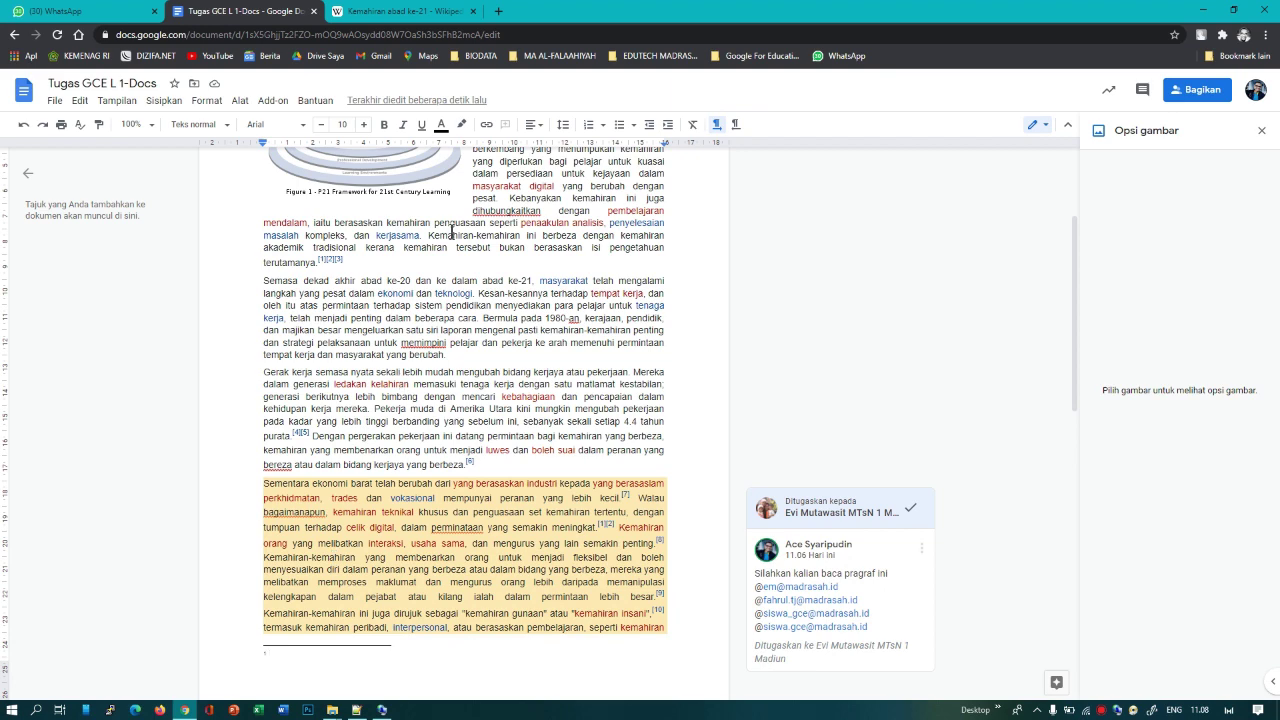
pyautogui.click(400, 14)
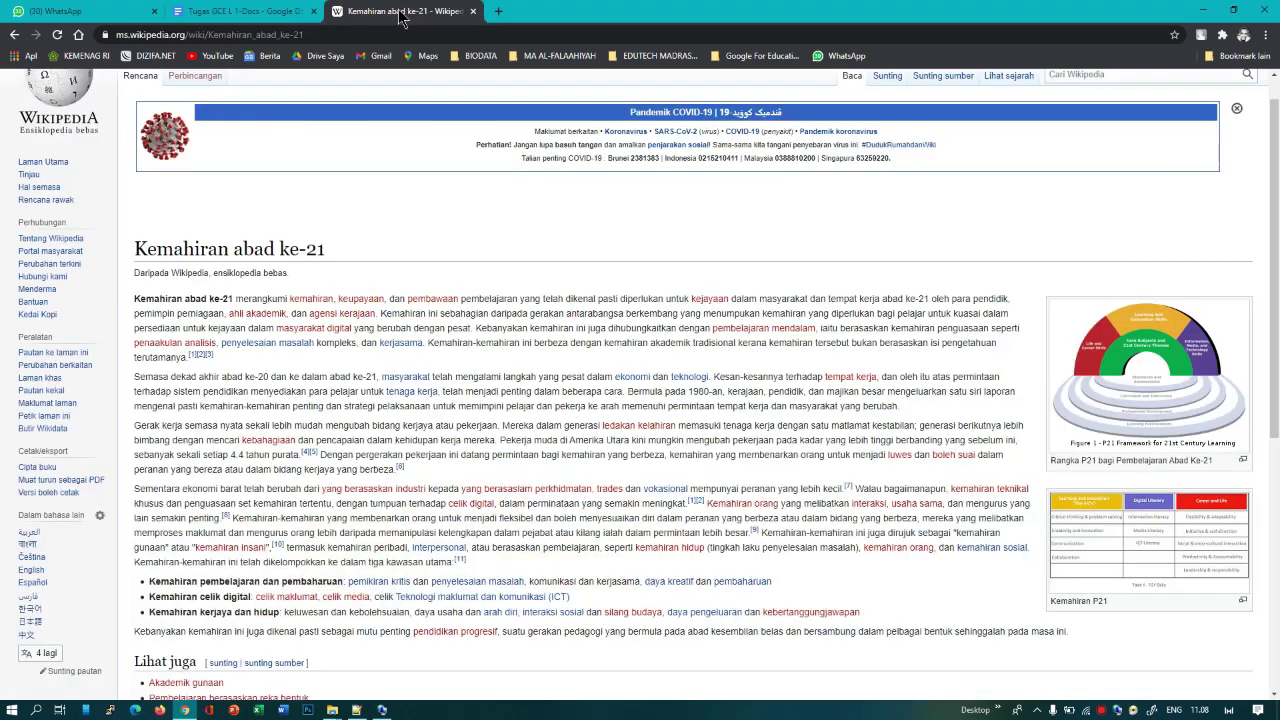
pyautogui.click(331, 34)
pyautogui.hotkey('ctrl', 'c')
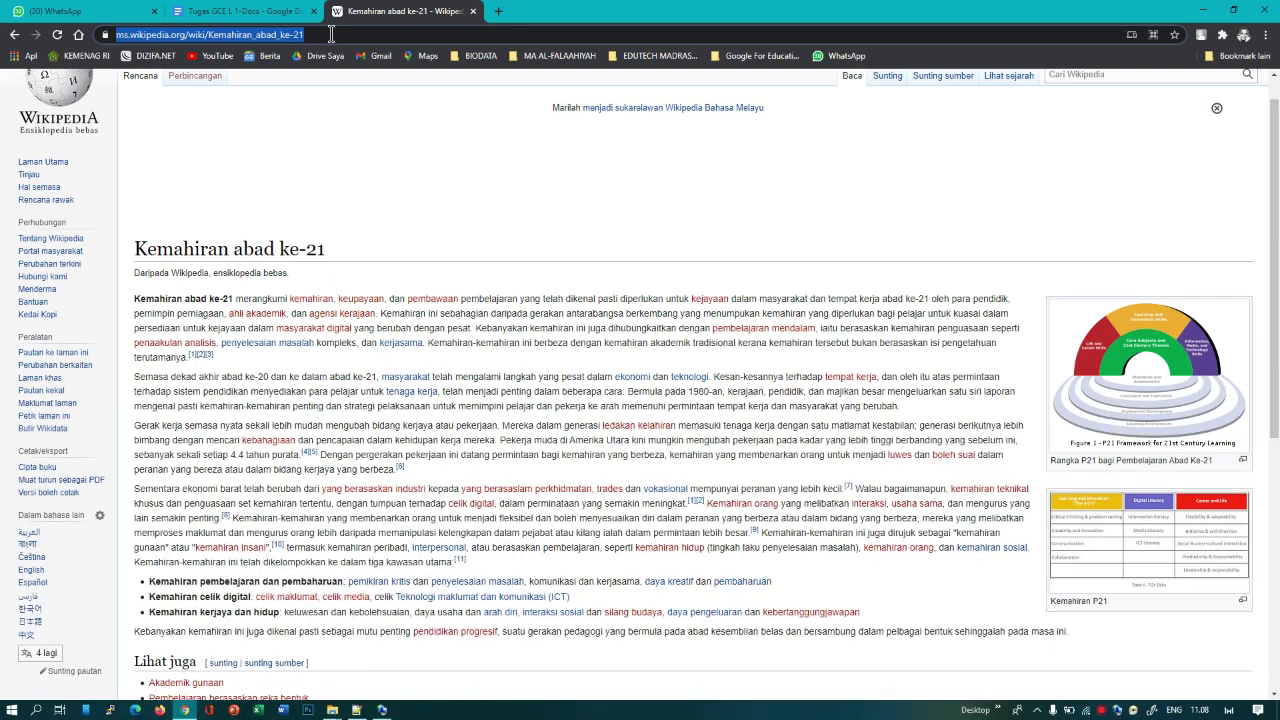
pyautogui.click(243, 11)
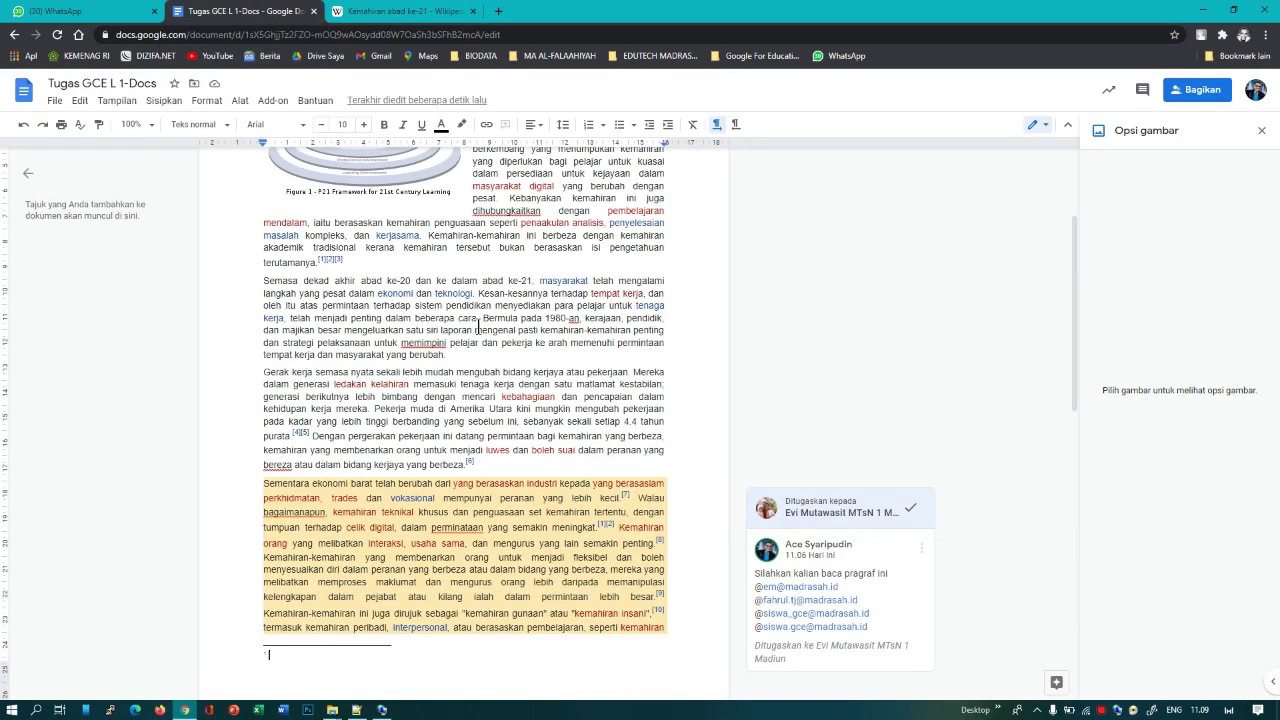
pyautogui.rightClick(294, 658)
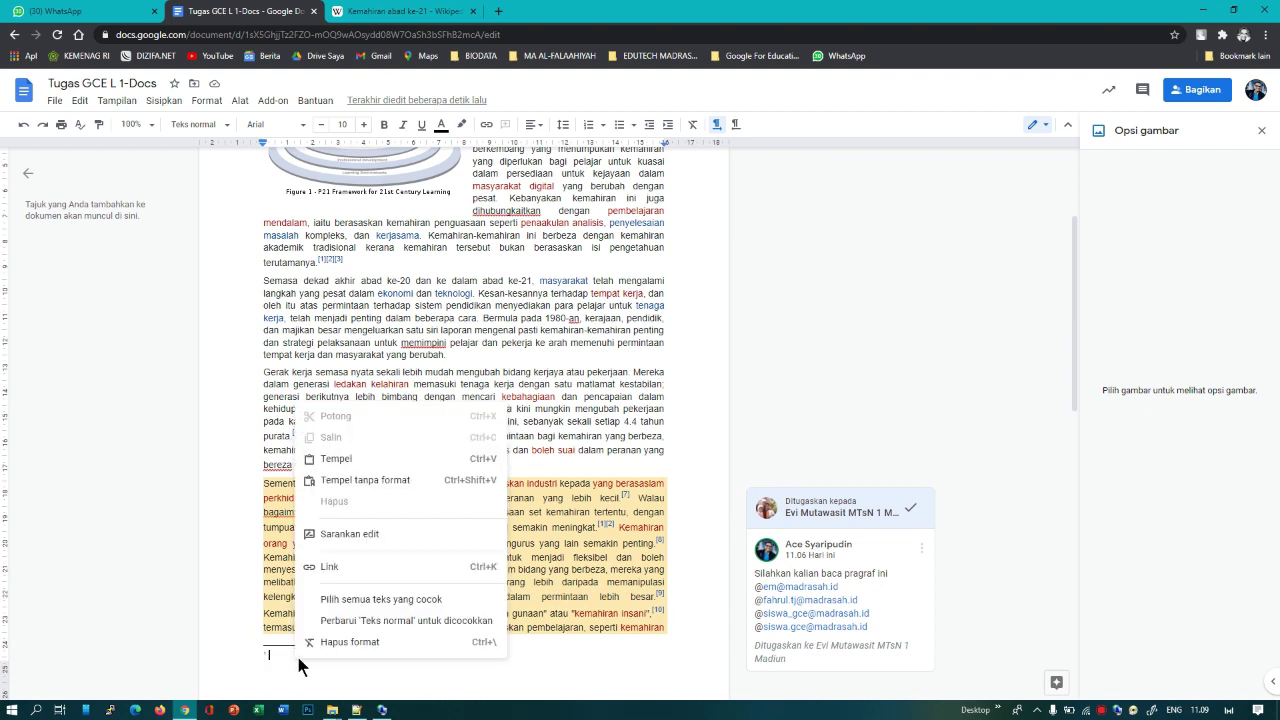
pyautogui.click(331, 460)
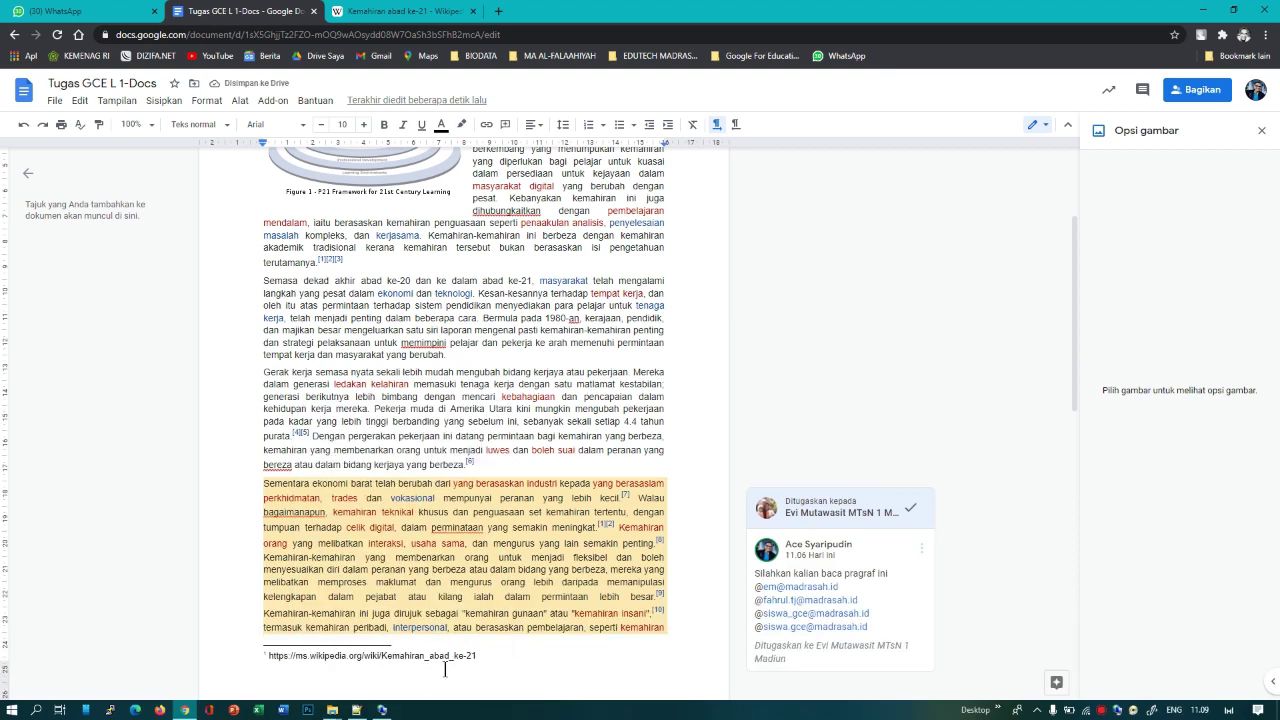
pyautogui.scroll(2, 445, 666)
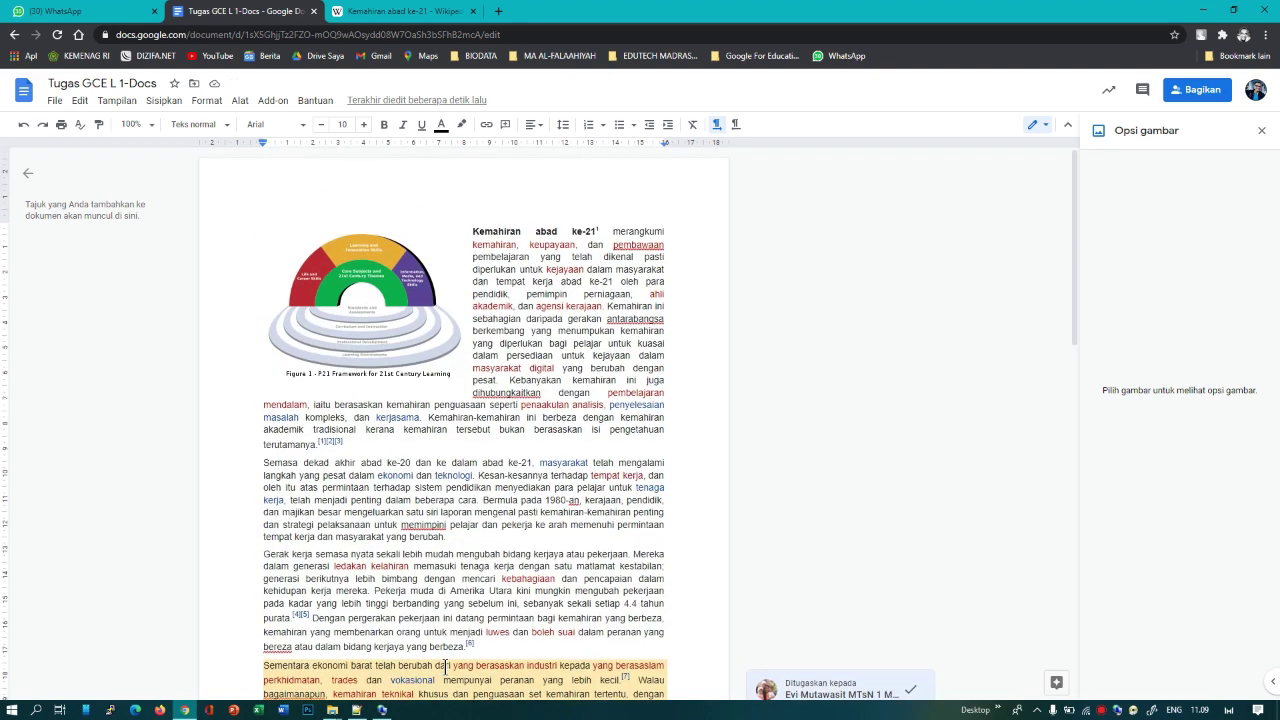
pyautogui.scroll(-3, 445, 666)
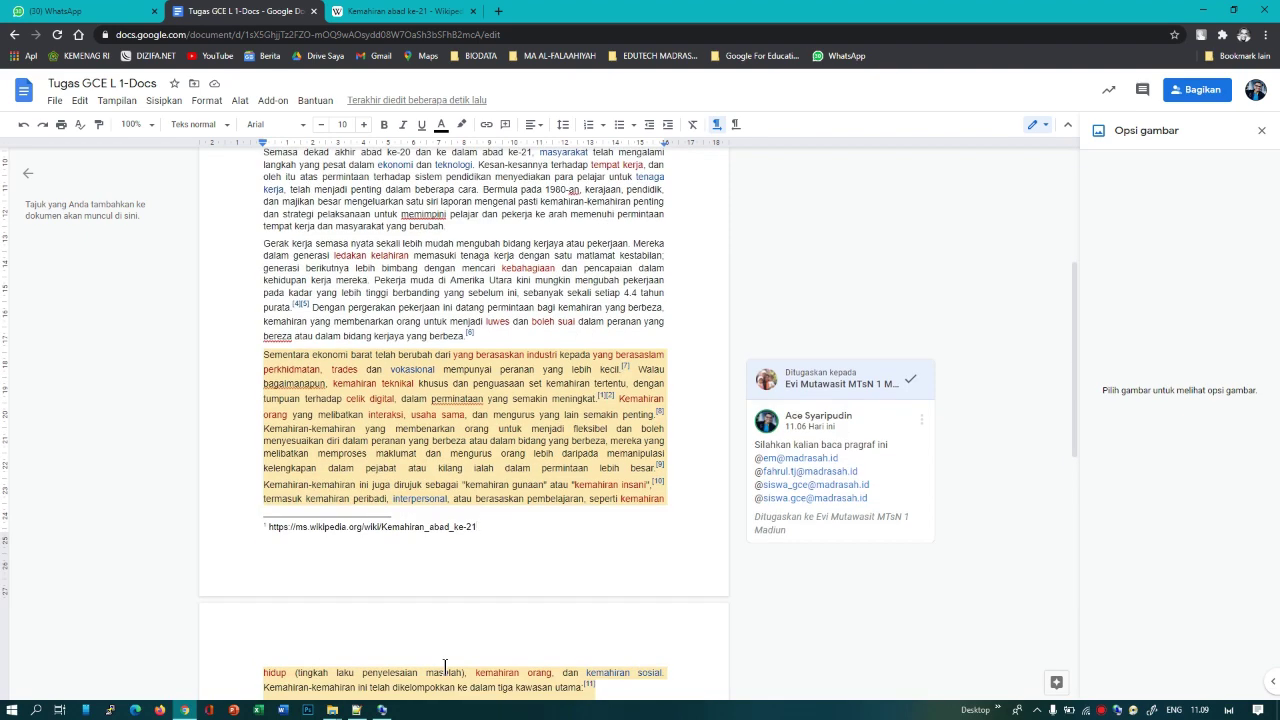
pyautogui.scroll(-3, 485, 612)
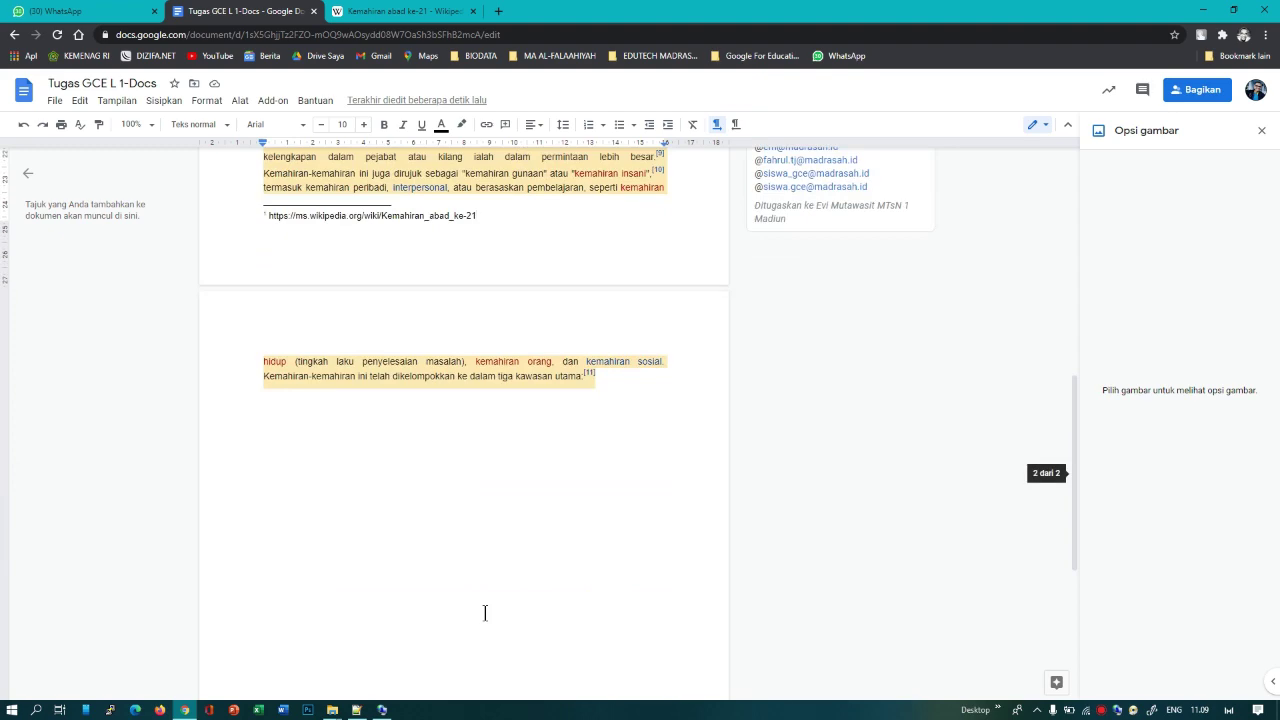
pyautogui.scroll(5, 485, 612)
pyautogui.scroll(2, 485, 612)
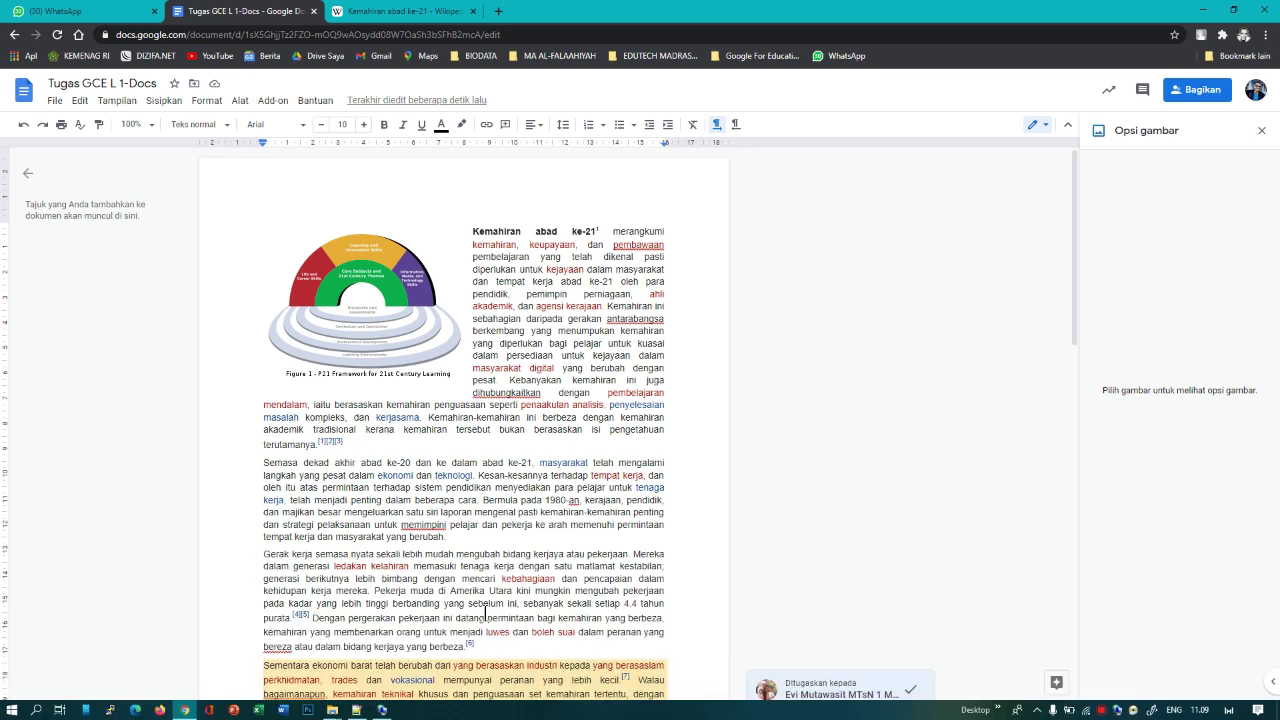
pyautogui.scroll(-8, 485, 612)
pyautogui.scroll(5, 485, 612)
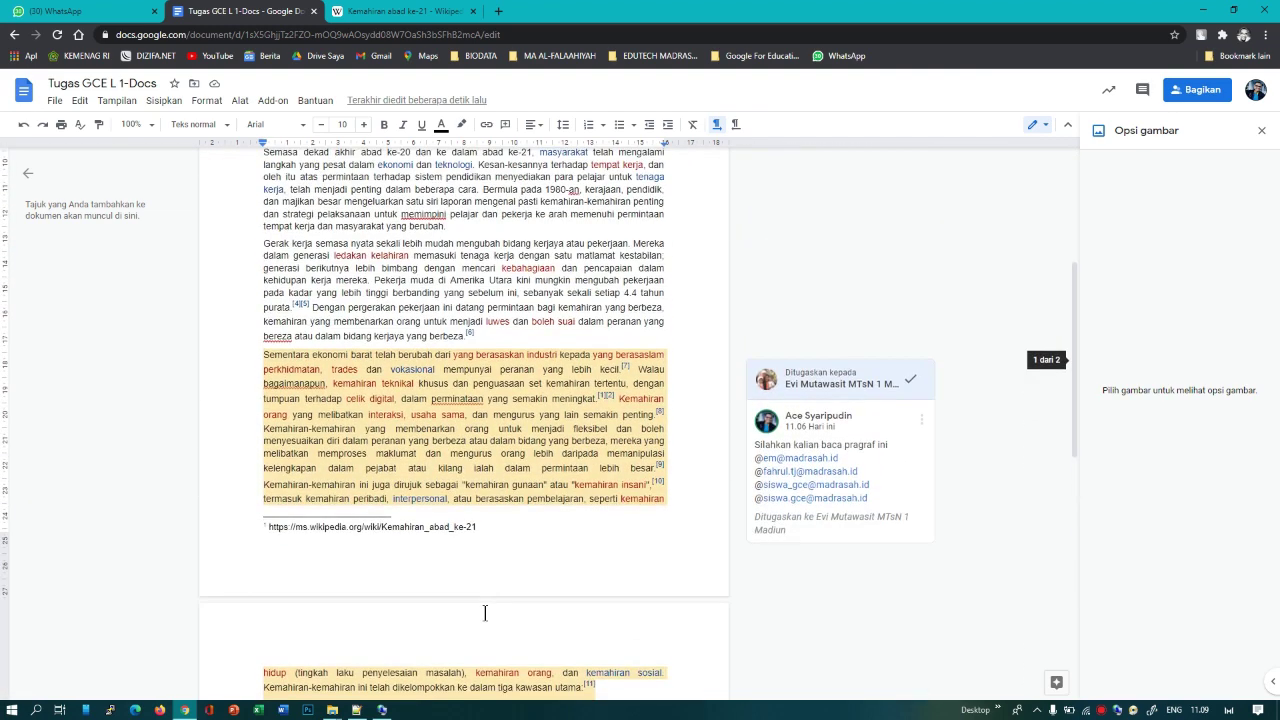
pyautogui.scroll(-3, 469, 608)
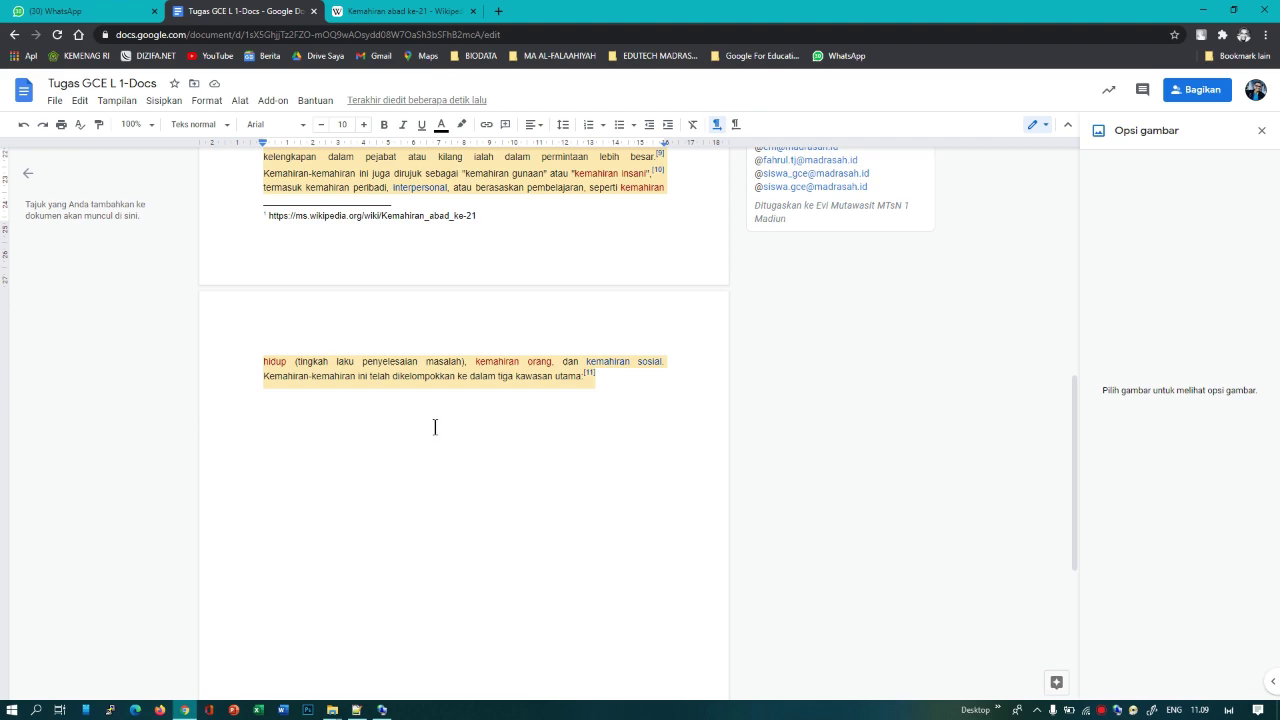
pyautogui.scroll(5, 435, 427)
pyautogui.scroll(1, 457, 445)
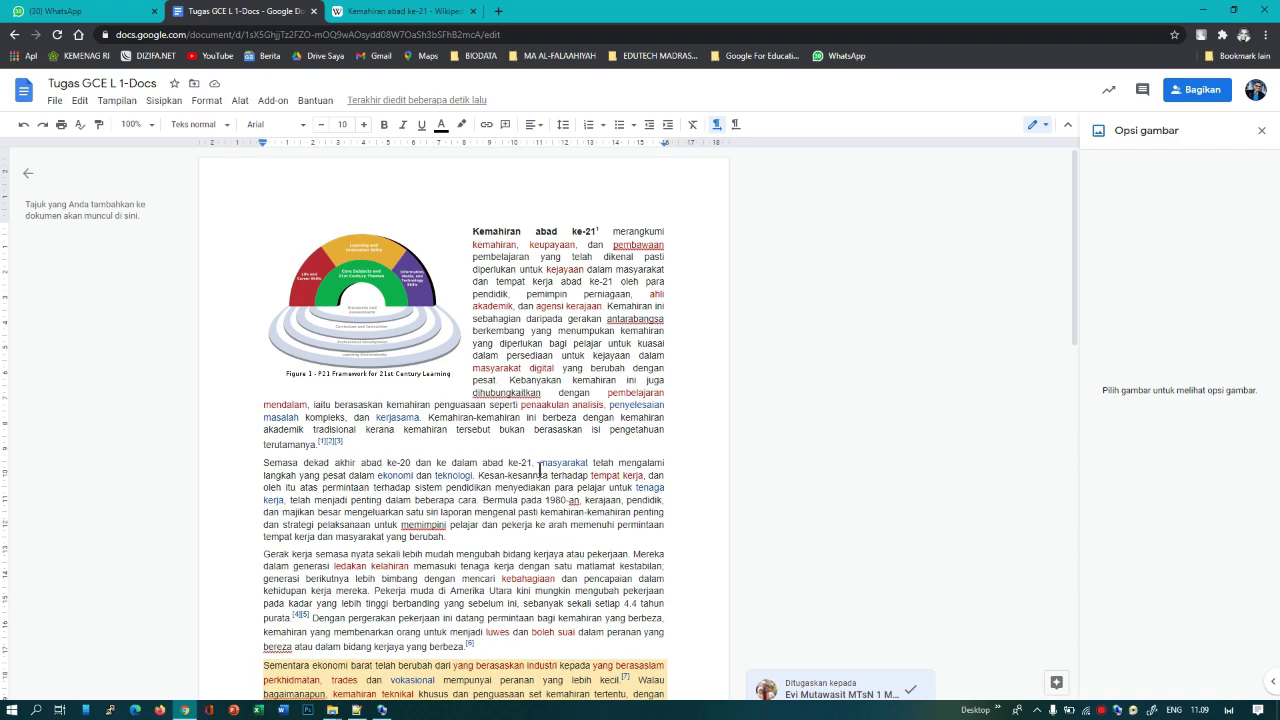
pyautogui.scroll(-3, 485, 480)
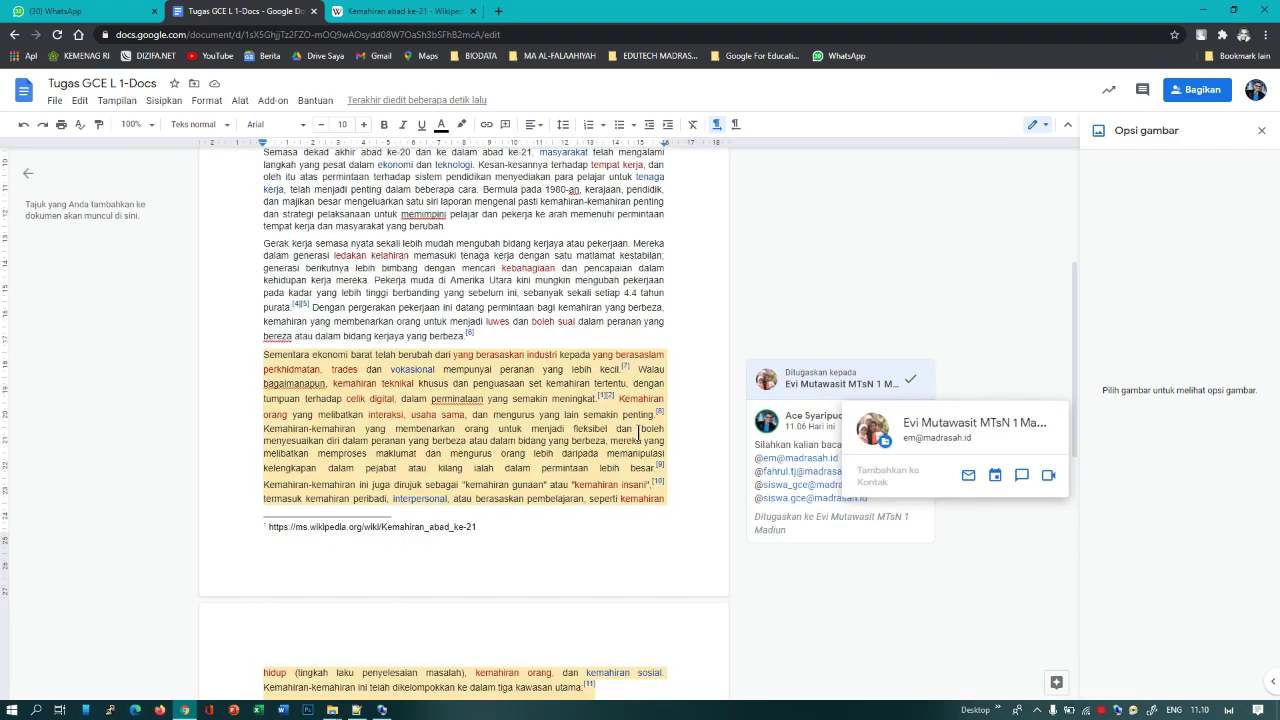
pyautogui.scroll(2, 663, 447)
pyautogui.scroll(3, 663, 447)
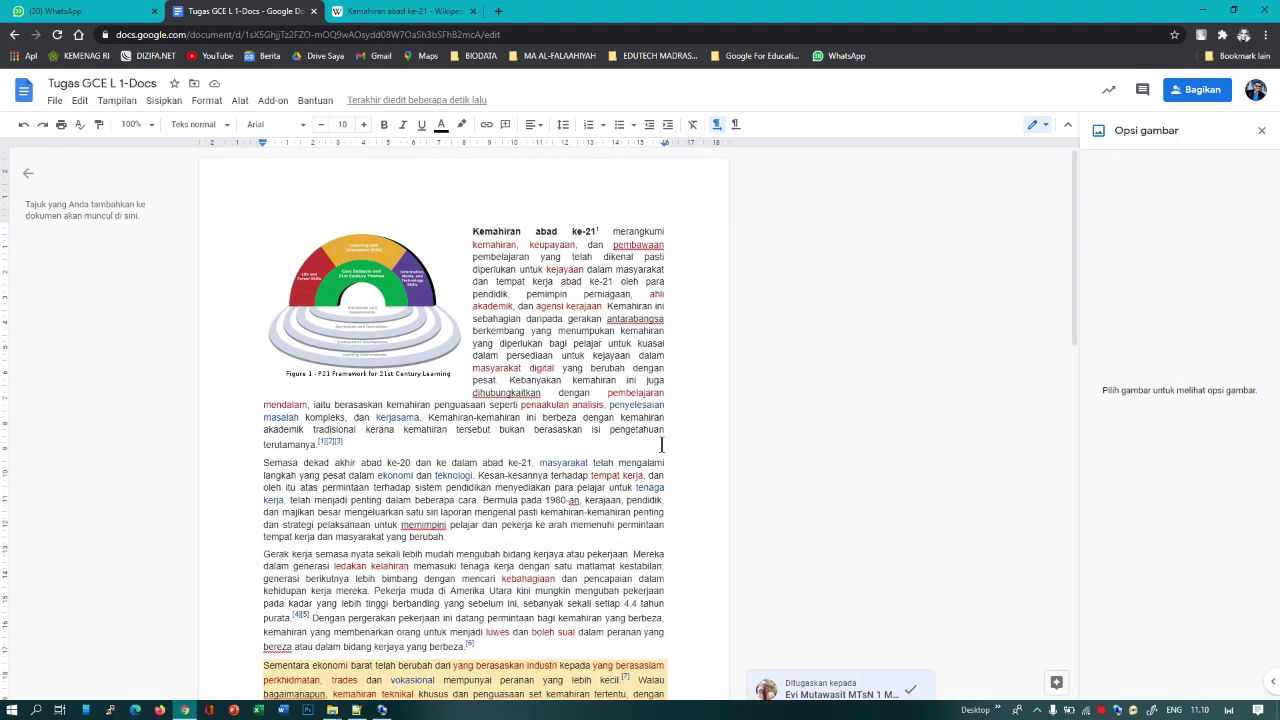
pyautogui.scroll(-3, 661, 444)
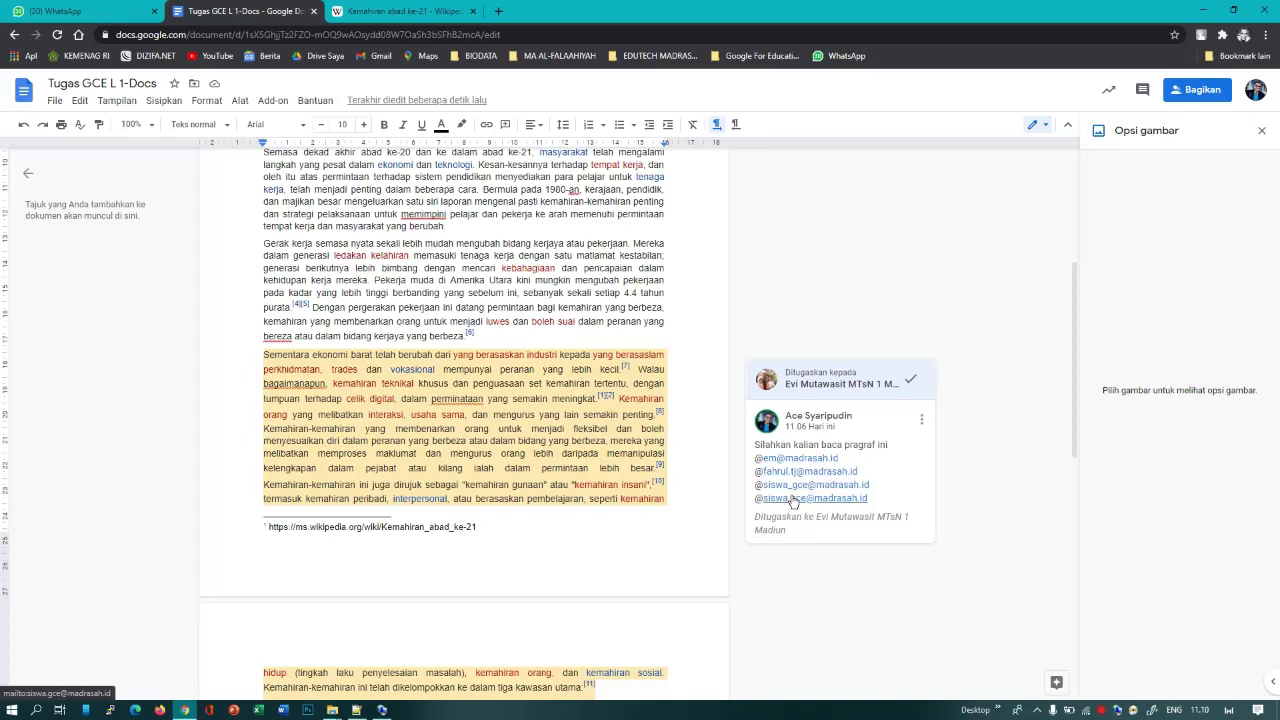
pyautogui.scroll(3, 297, 262)
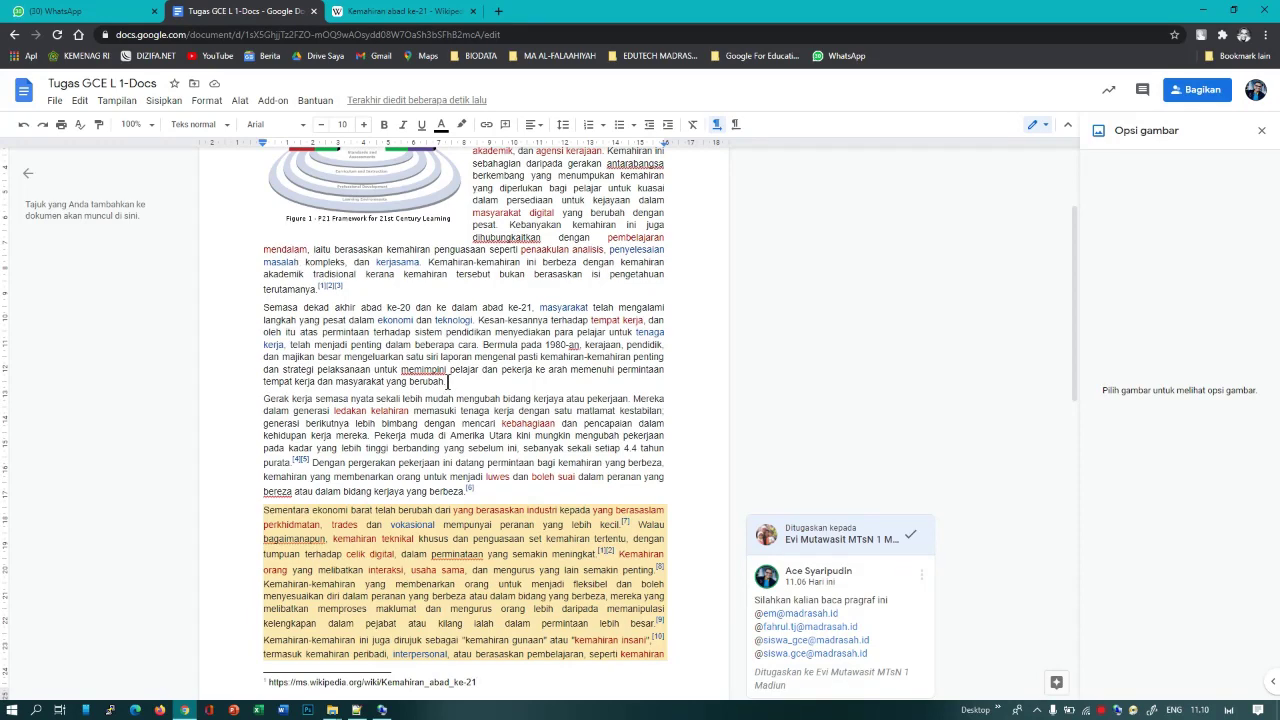
pyautogui.scroll(3, 515, 430)
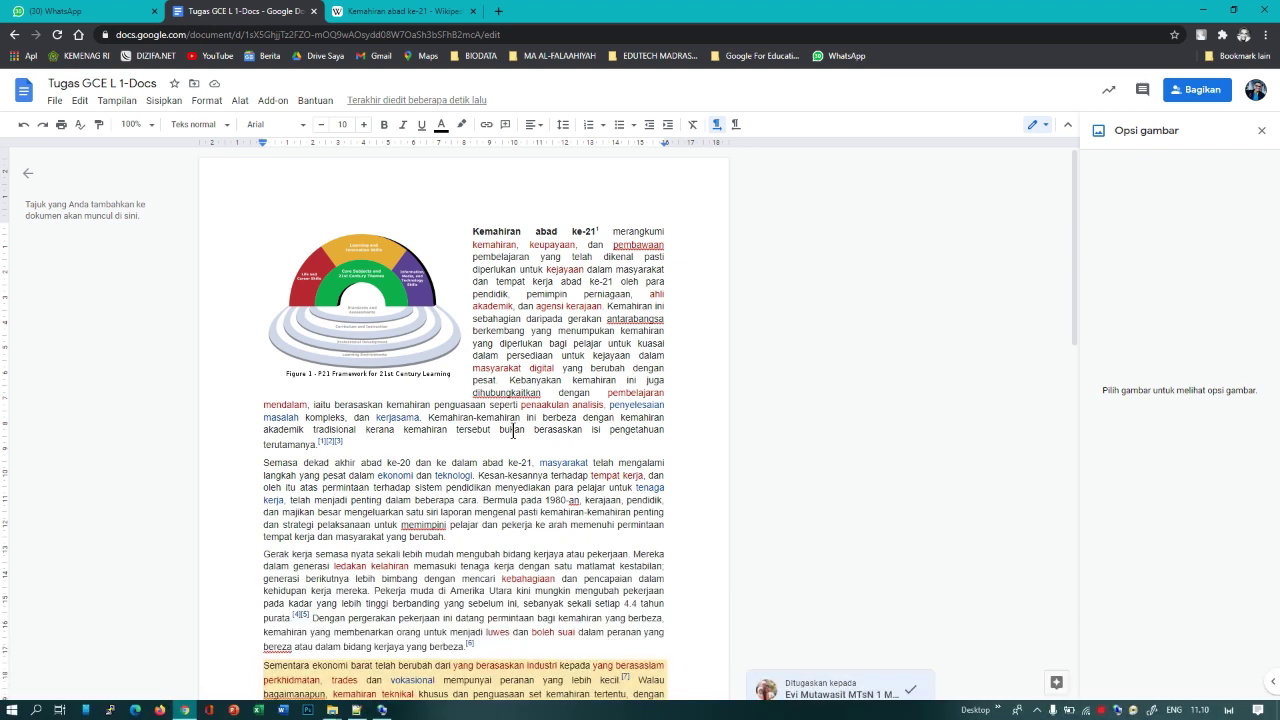
# Step: Glance at the account and File menus, then open the Bagikan sharing dialog
pyautogui.click(1255, 89)
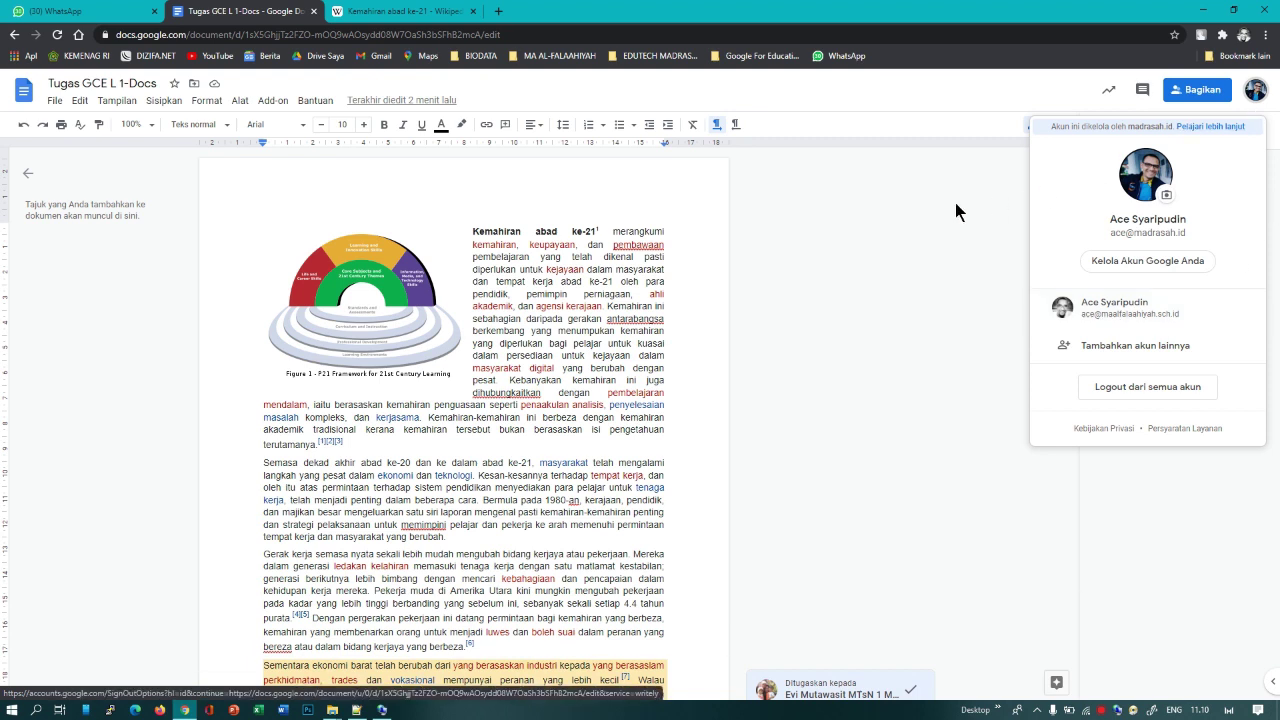
pyautogui.click(891, 225)
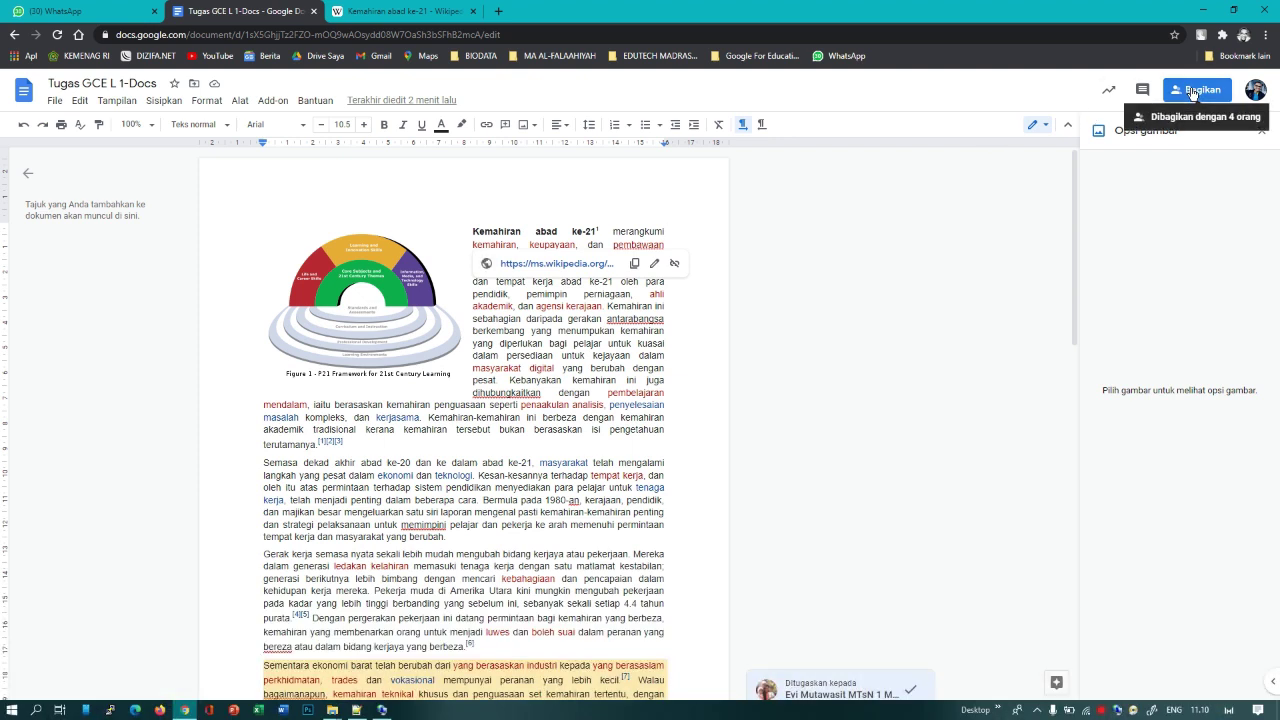
pyautogui.click(52, 103)
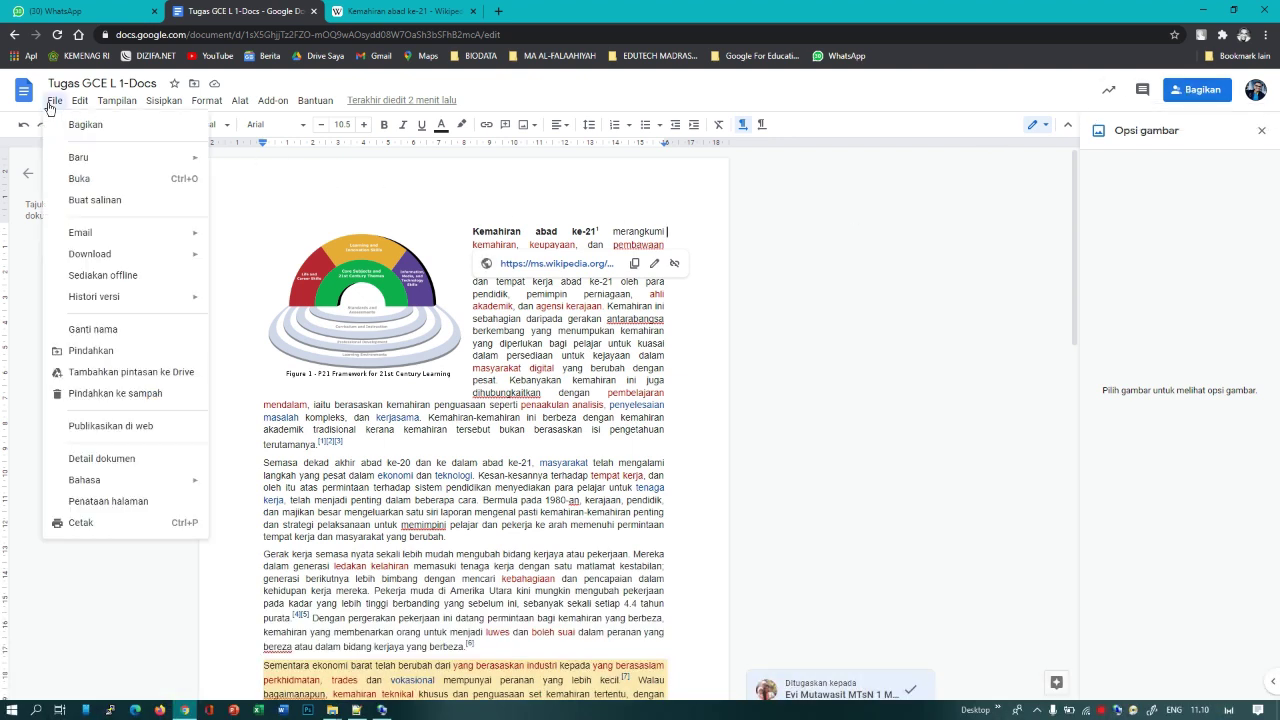
pyautogui.click(540, 192)
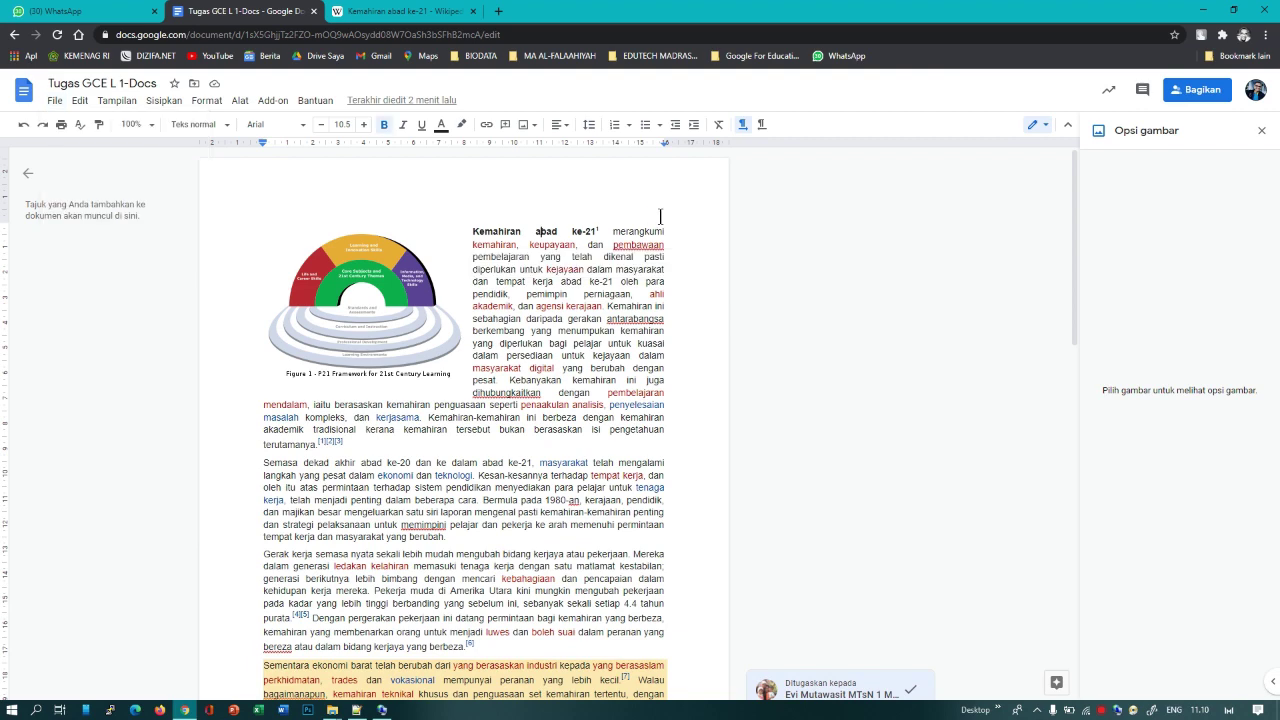
pyautogui.click(1193, 97)
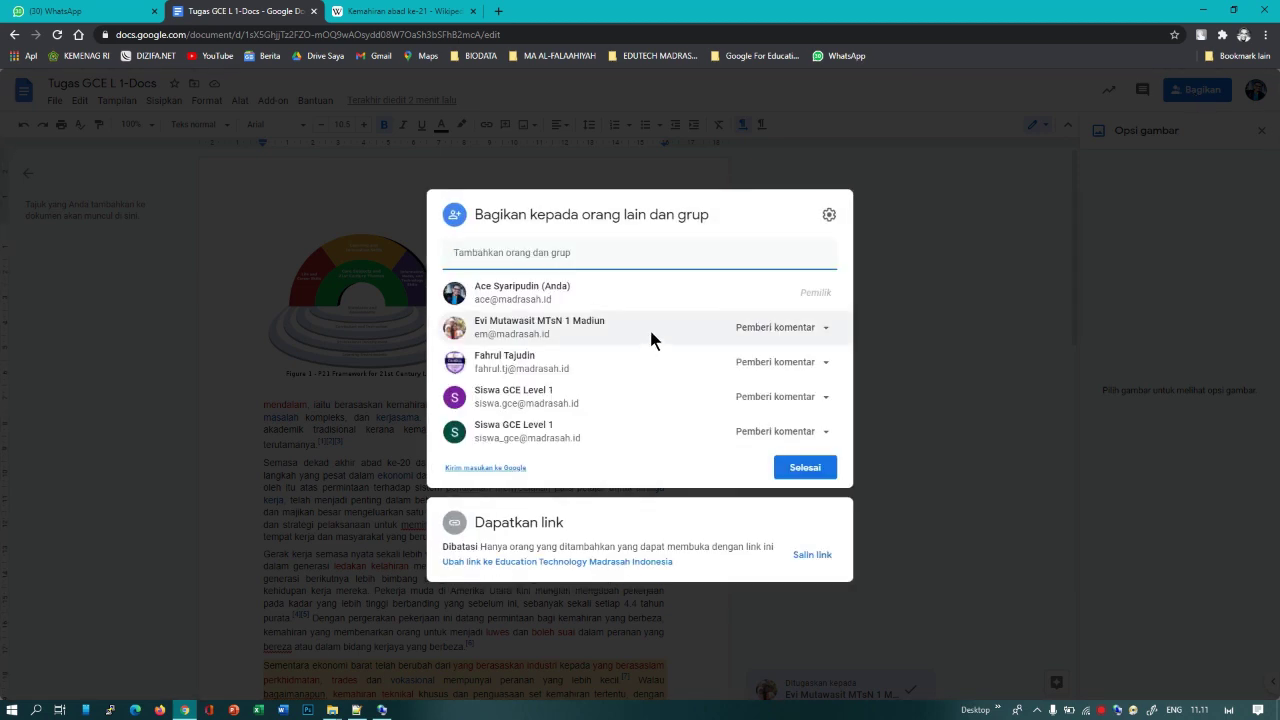
# Step: Change the first collaborator in the share list to Editor
pyautogui.click(649, 214)
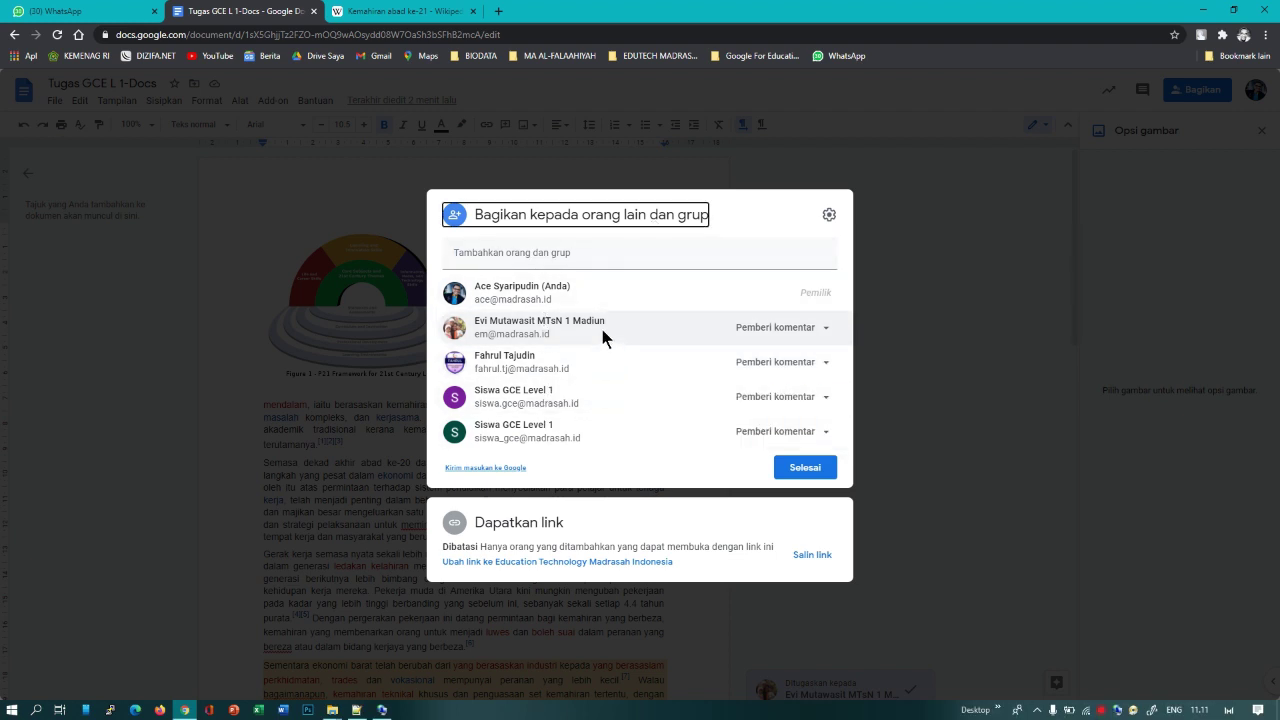
pyautogui.moveTo(657, 337)
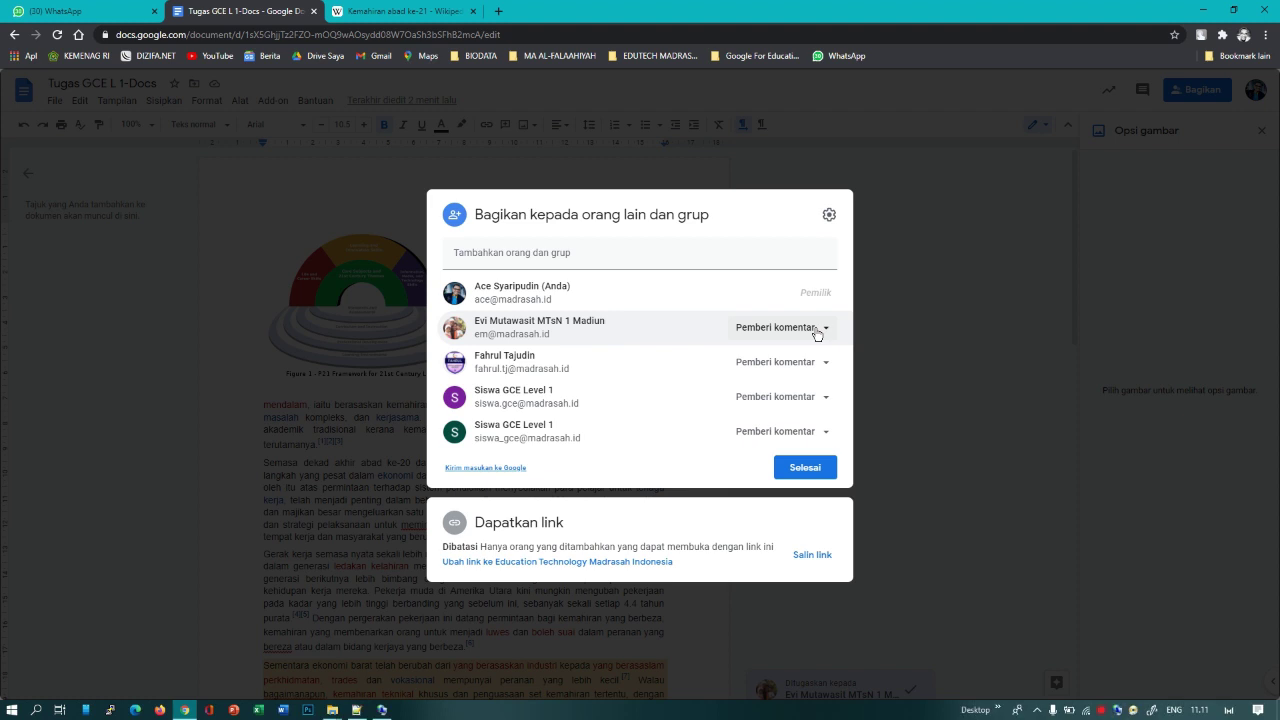
pyautogui.click(822, 400)
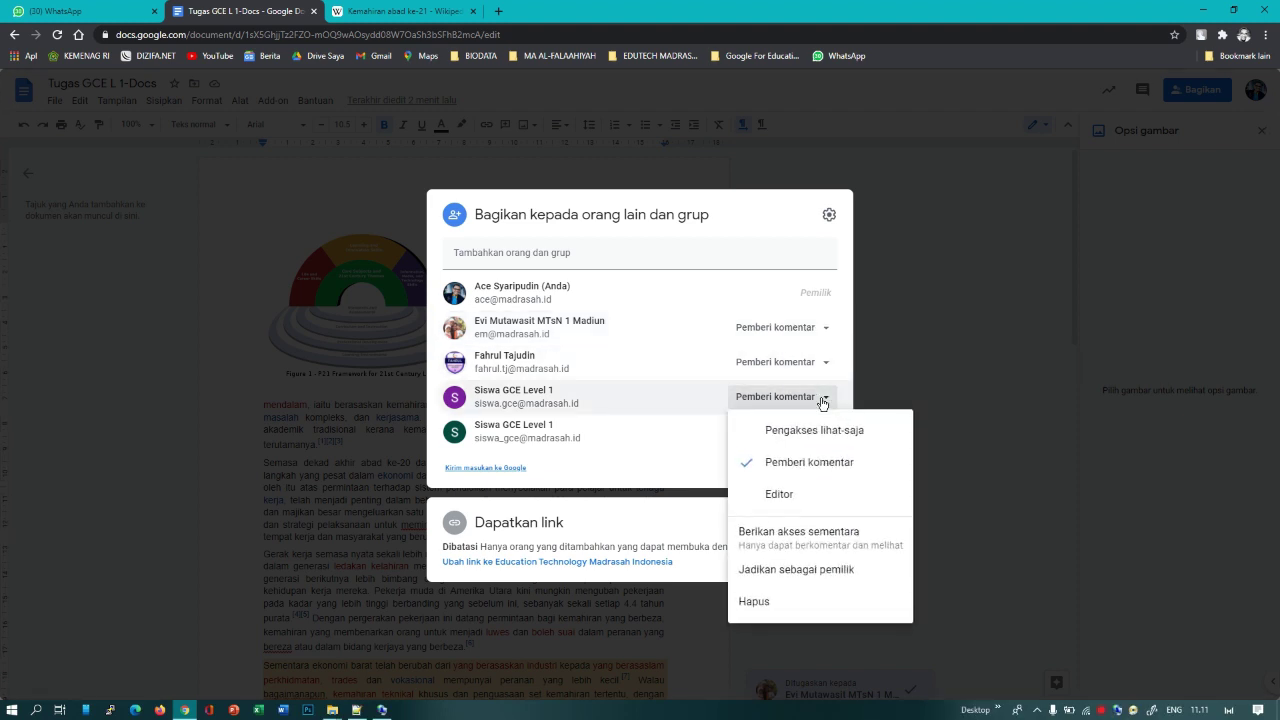
pyautogui.click(822, 400)
pyautogui.click(822, 330)
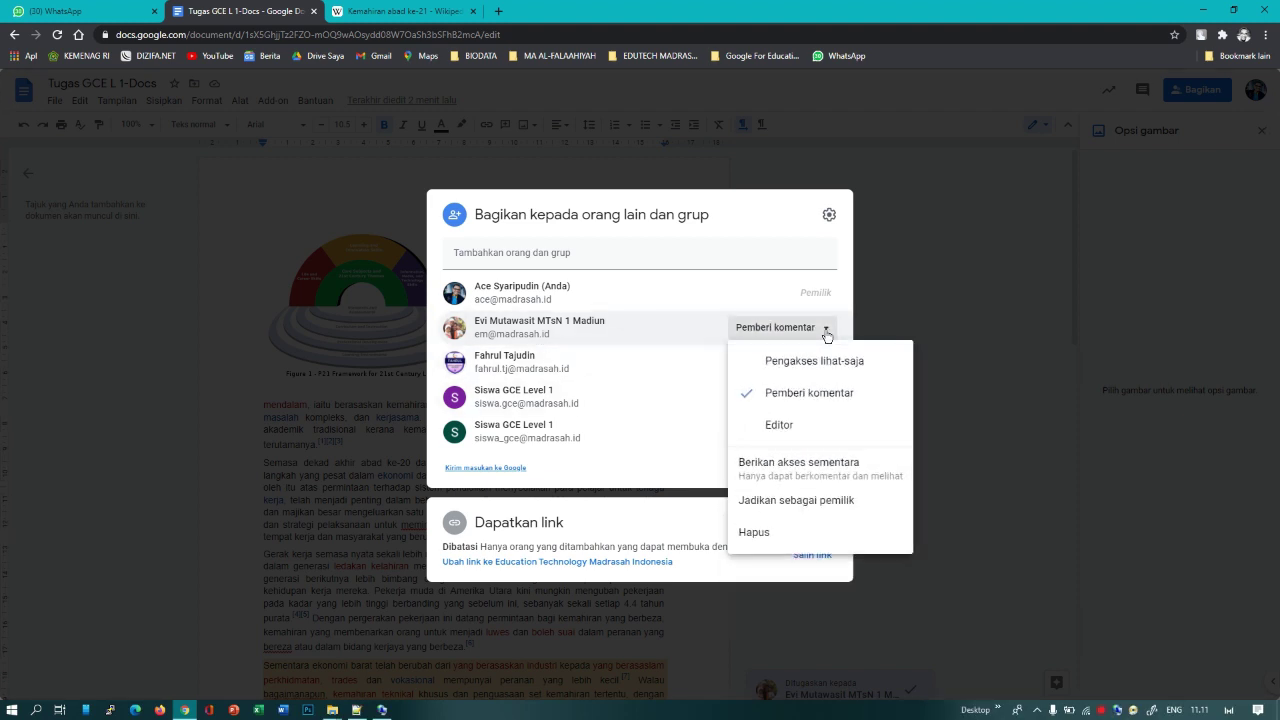
pyautogui.click(785, 427)
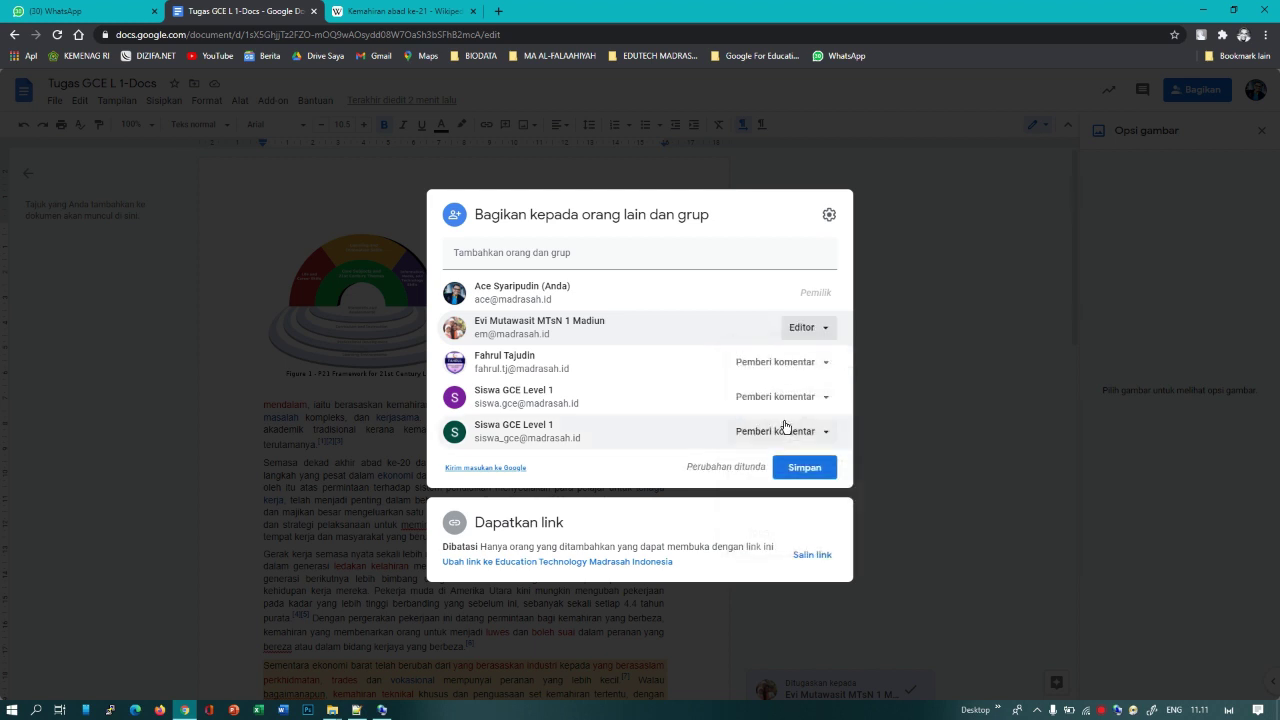
# Step: Change the second collaborator to Editor and keep the student account as Pemberi komentar
pyautogui.click(817, 364)
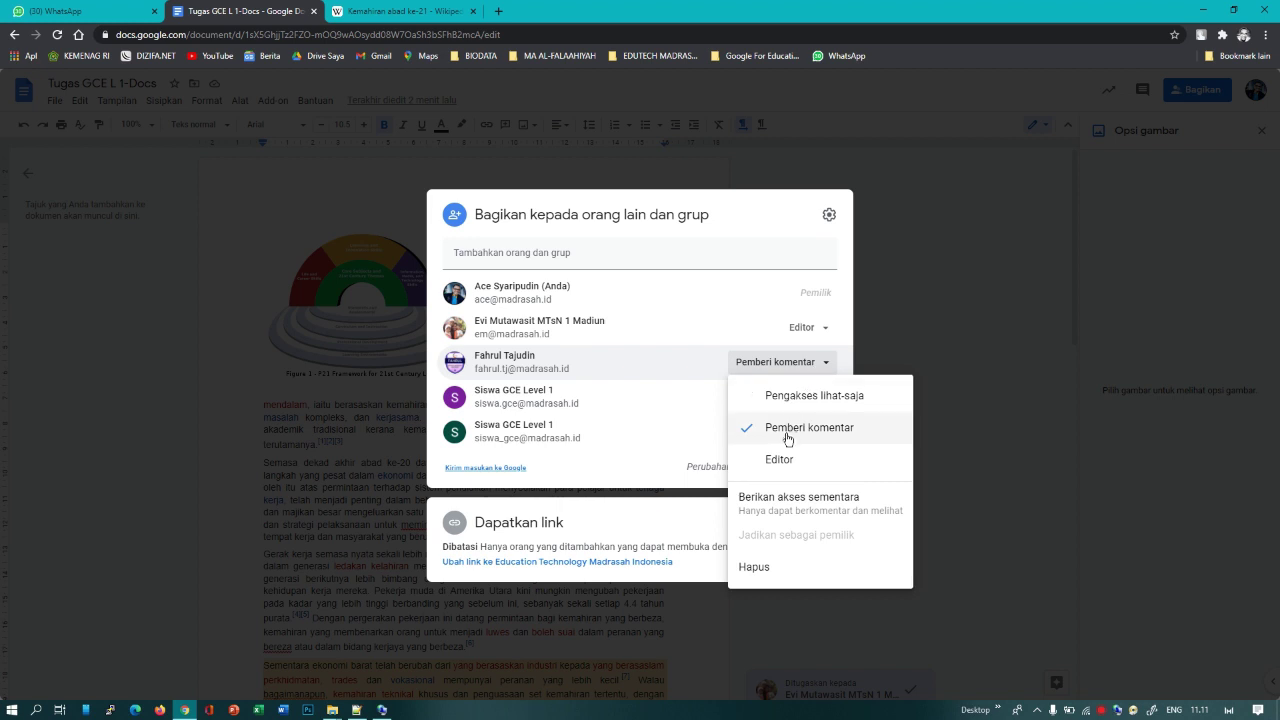
pyautogui.click(785, 462)
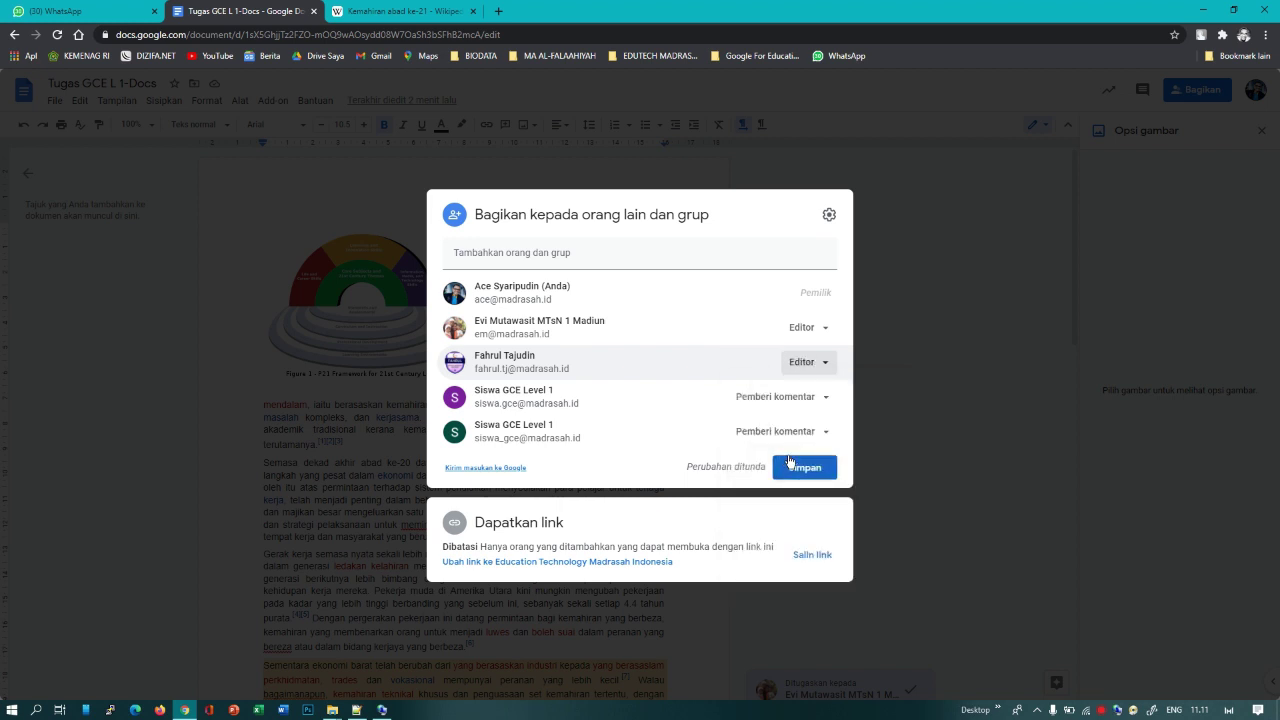
pyautogui.click(818, 399)
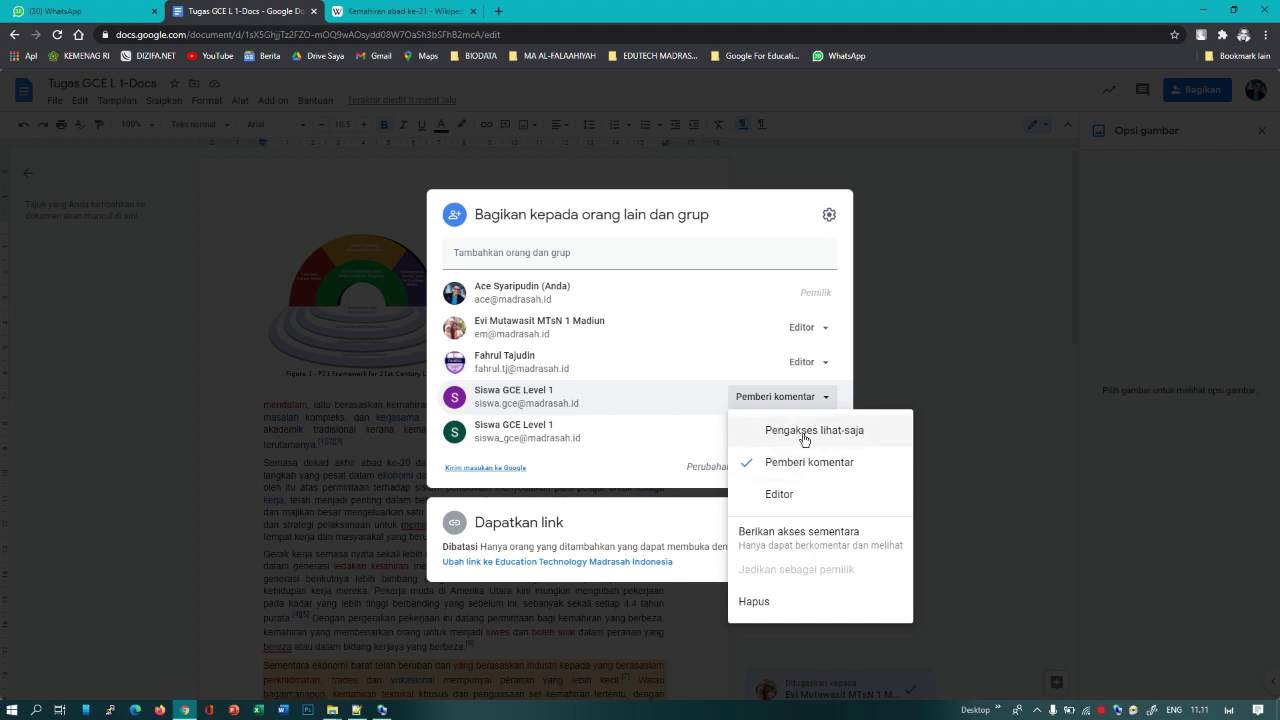
pyautogui.click(785, 461)
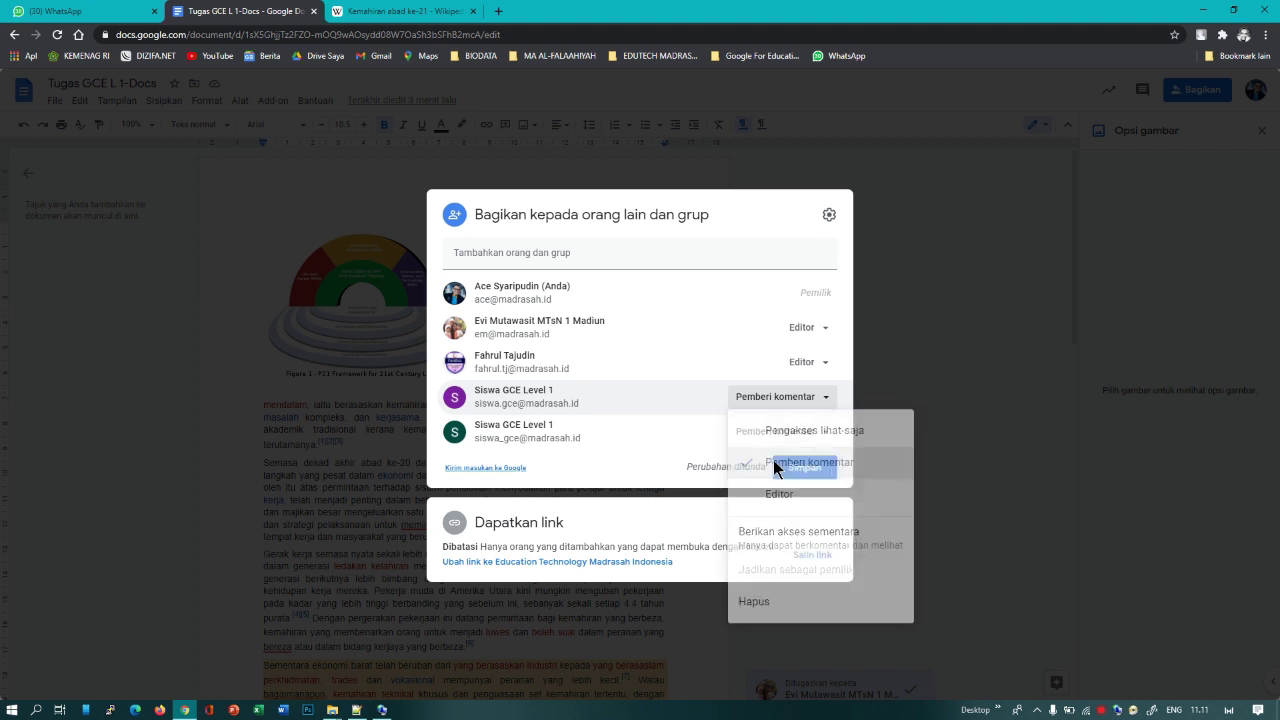
pyautogui.click(812, 408)
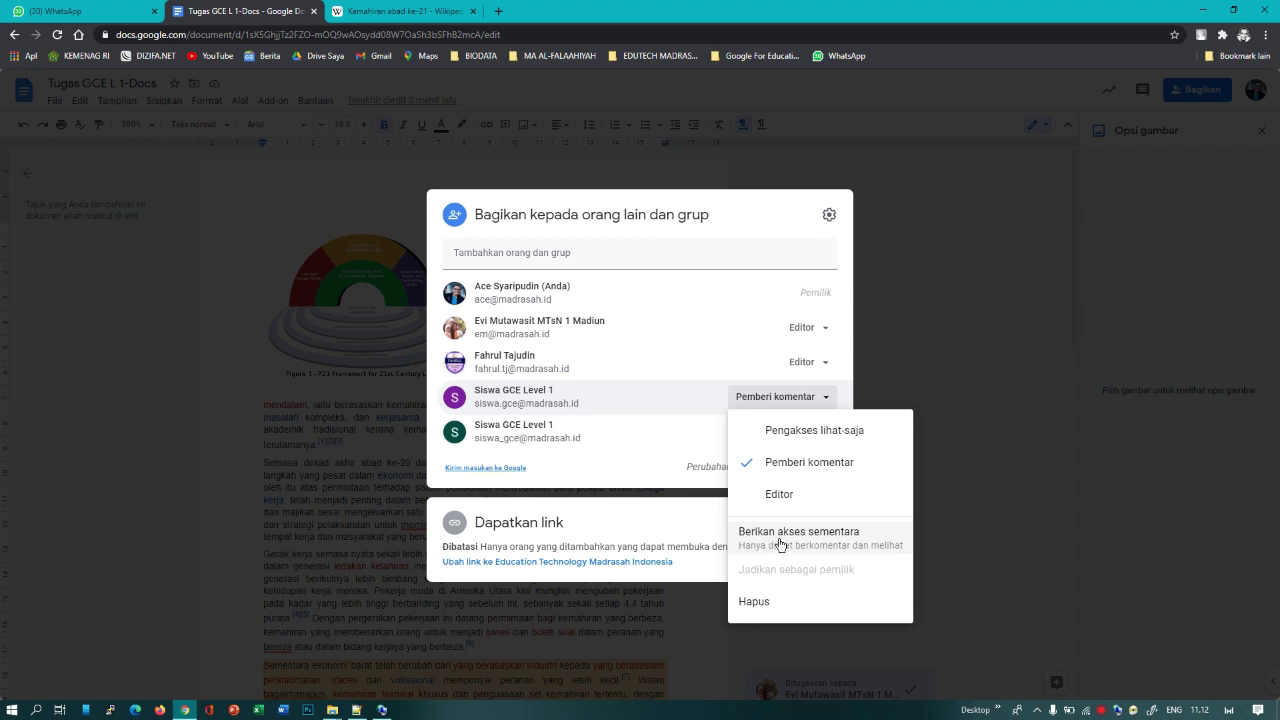
pyautogui.click(658, 468)
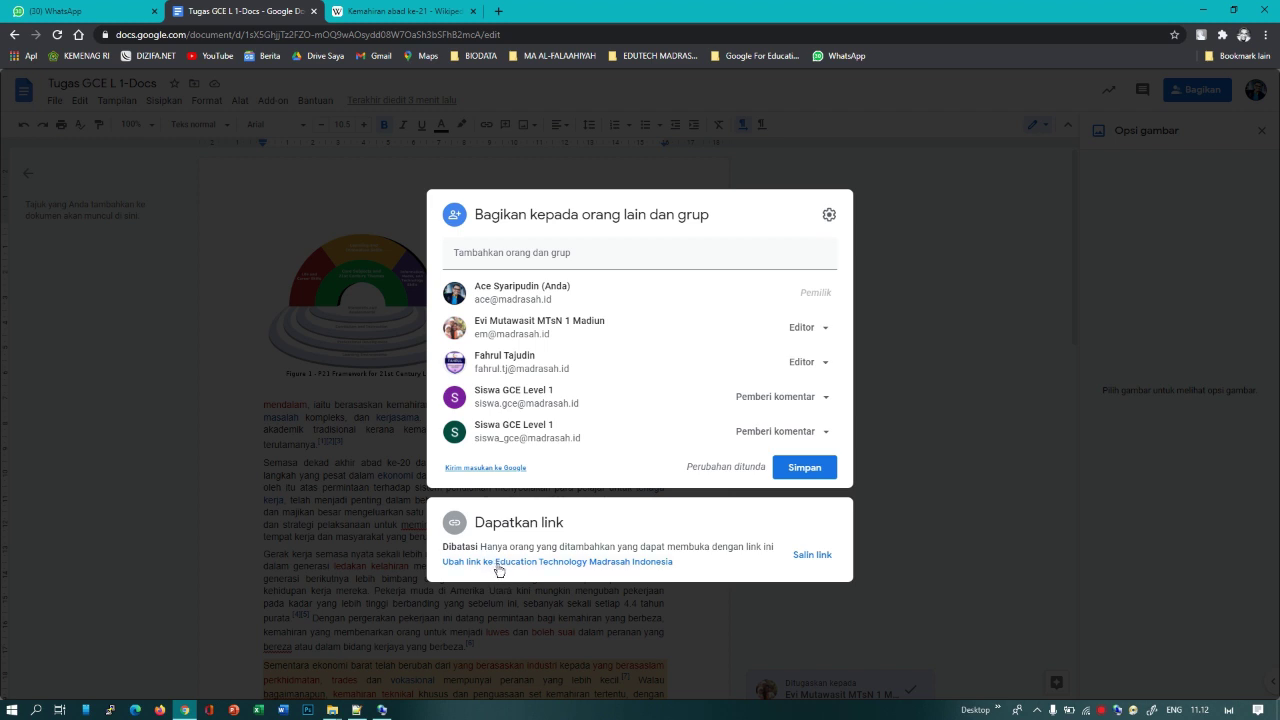
# Step: Save the roles, allow anyone with the link to view (Pengakses lihat-saja), and copy the link
pyautogui.click(586, 564)
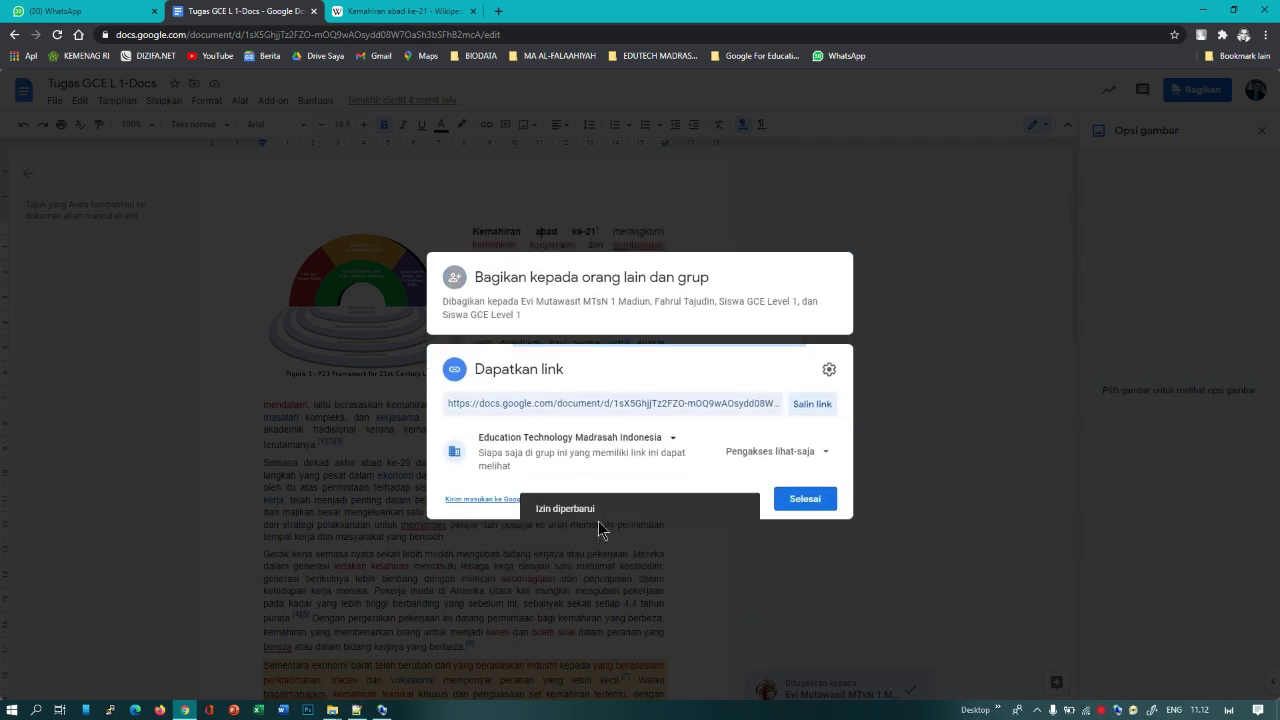
pyautogui.click(573, 440)
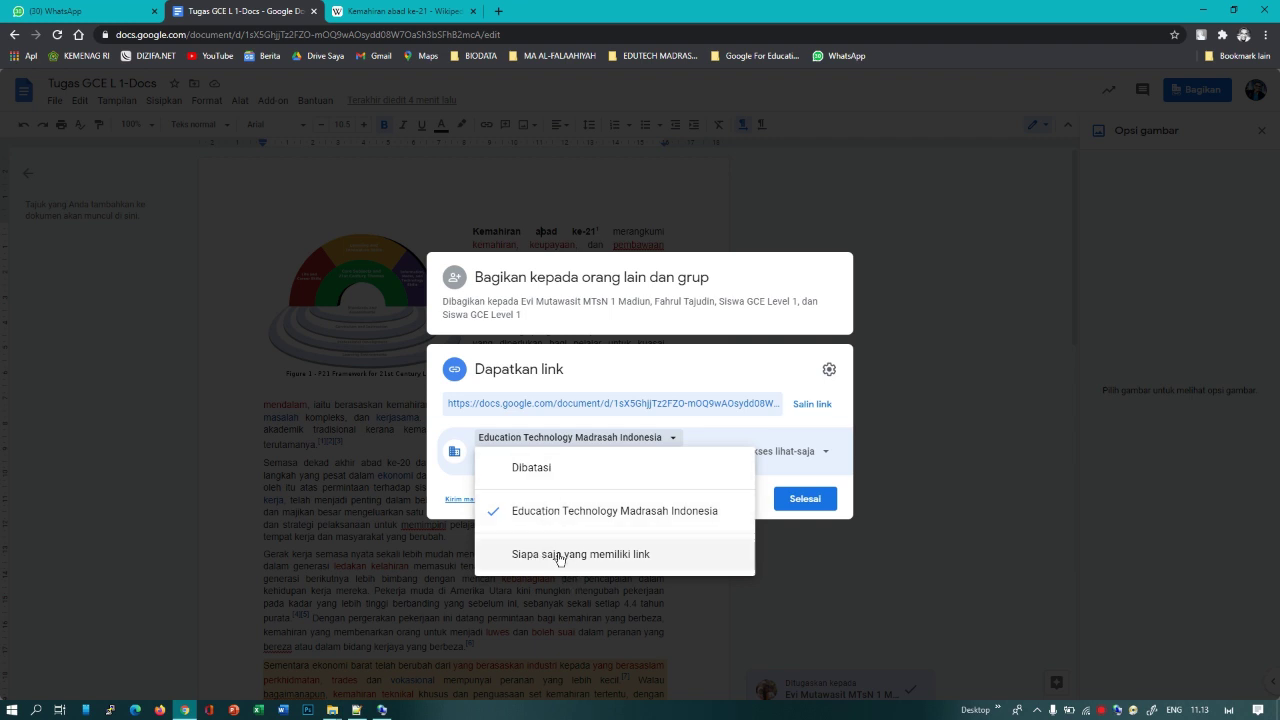
pyautogui.click(560, 555)
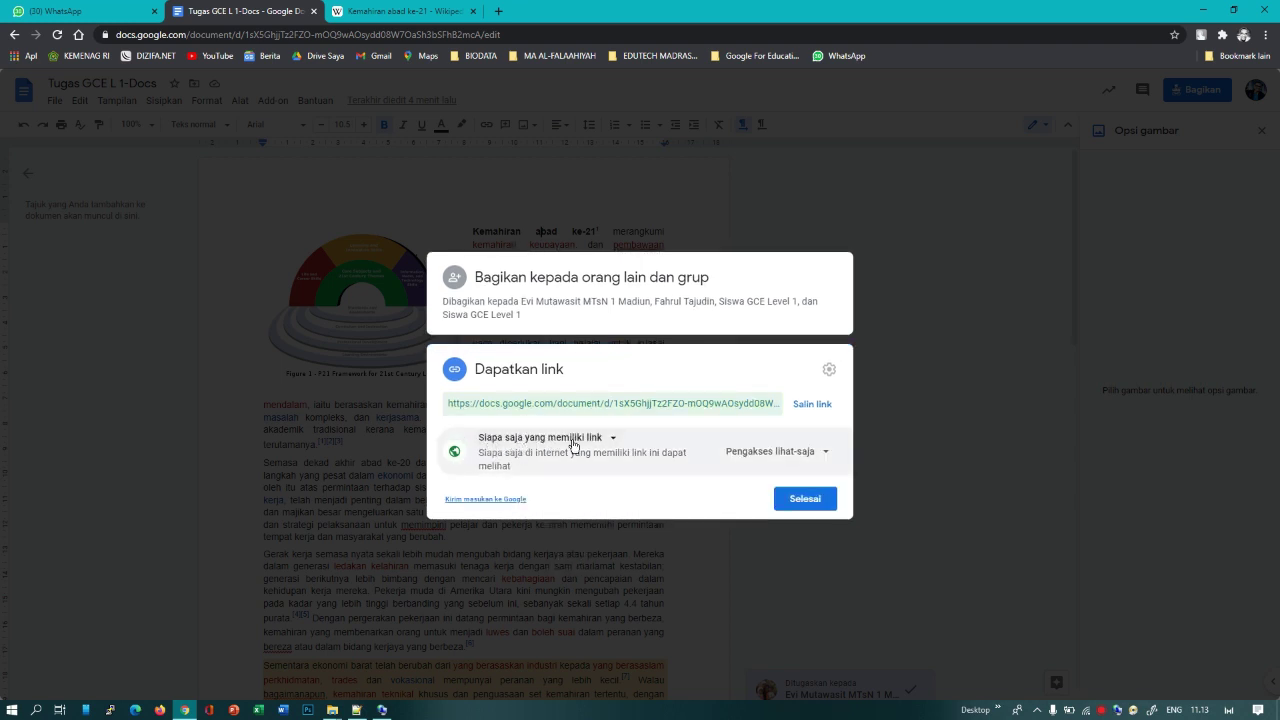
pyautogui.click(826, 455)
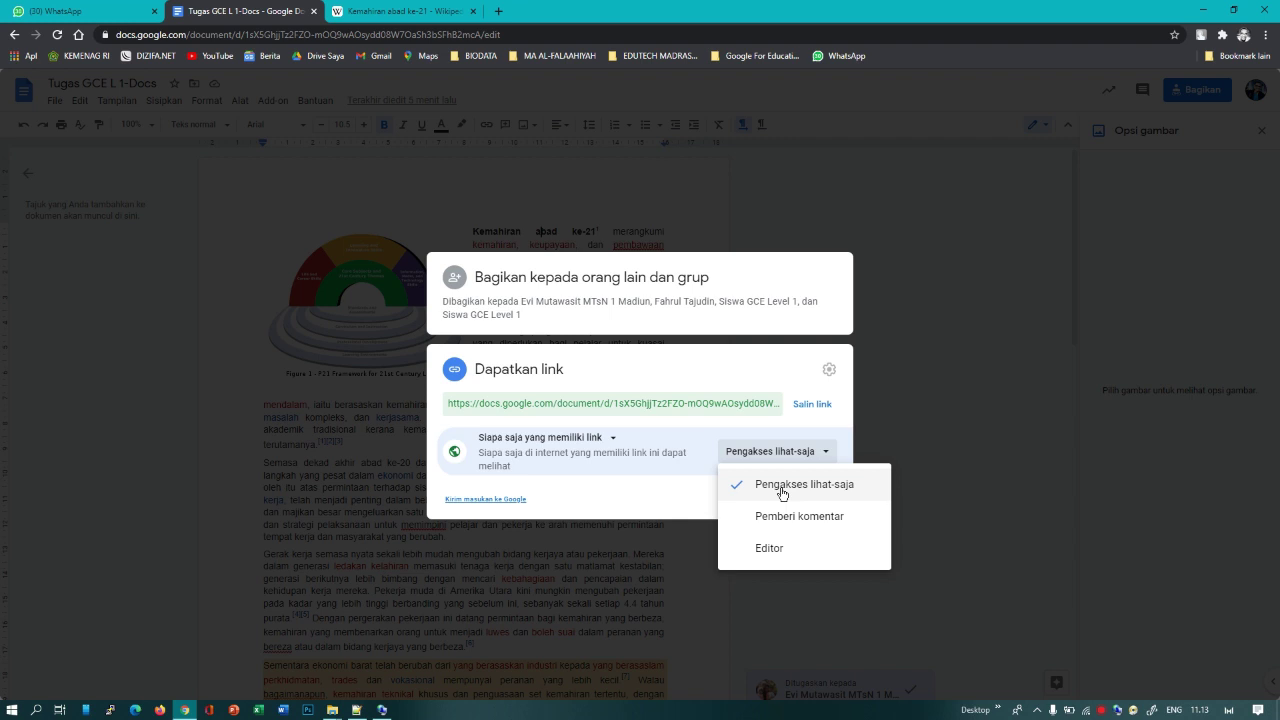
pyautogui.click(783, 493)
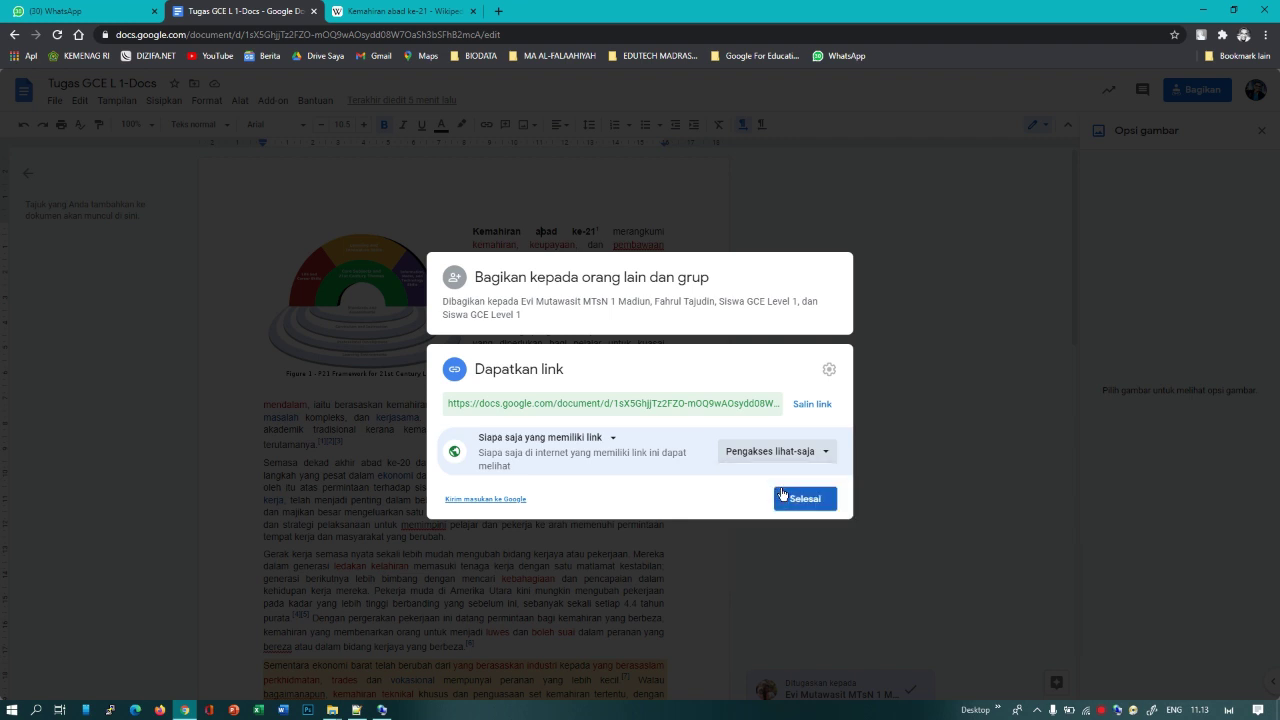
pyautogui.click(806, 409)
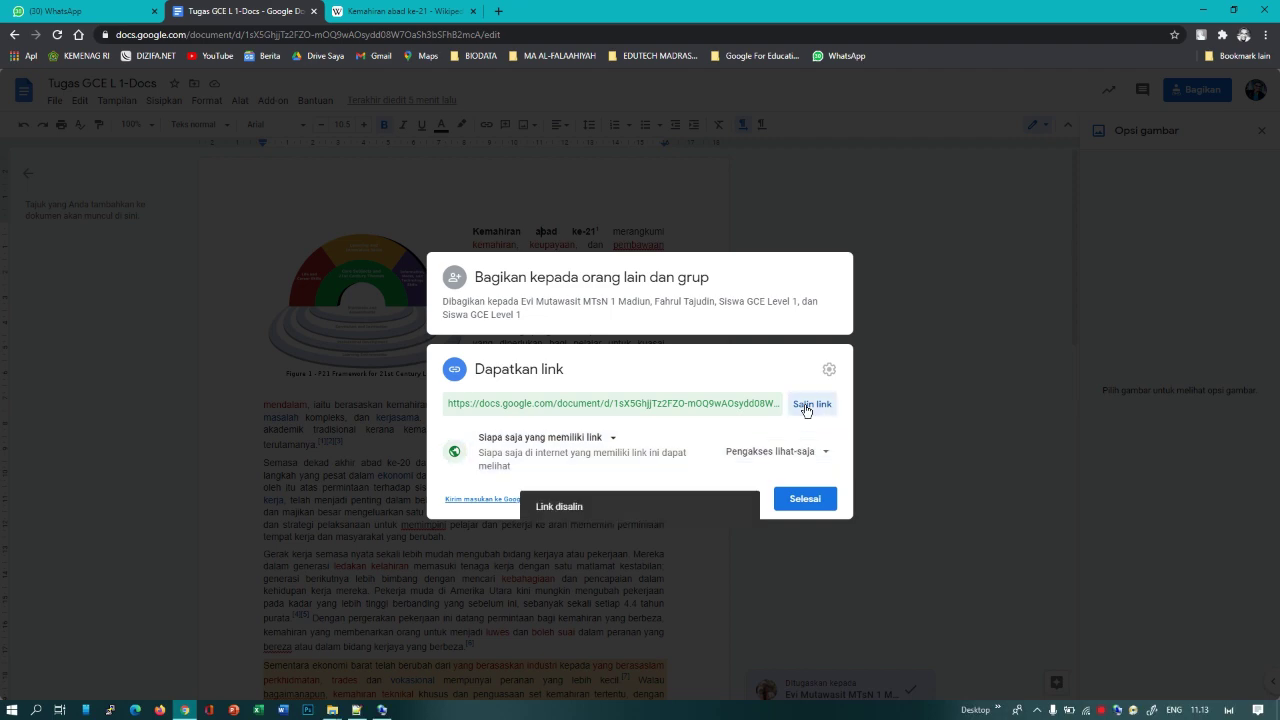
pyautogui.click(797, 502)
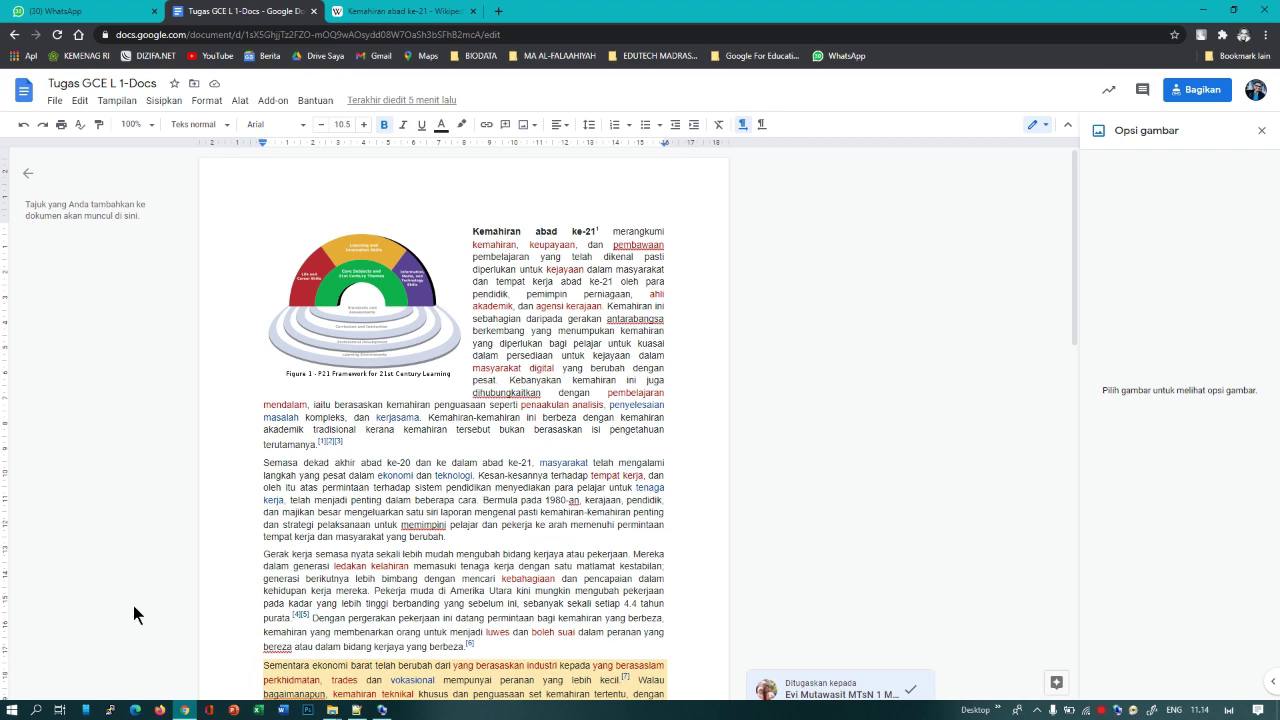
# Step: Open the copied link in Microsoft Edge and check the signed-out view-only document, declining the Chrome promo
pyautogui.click(136, 711)
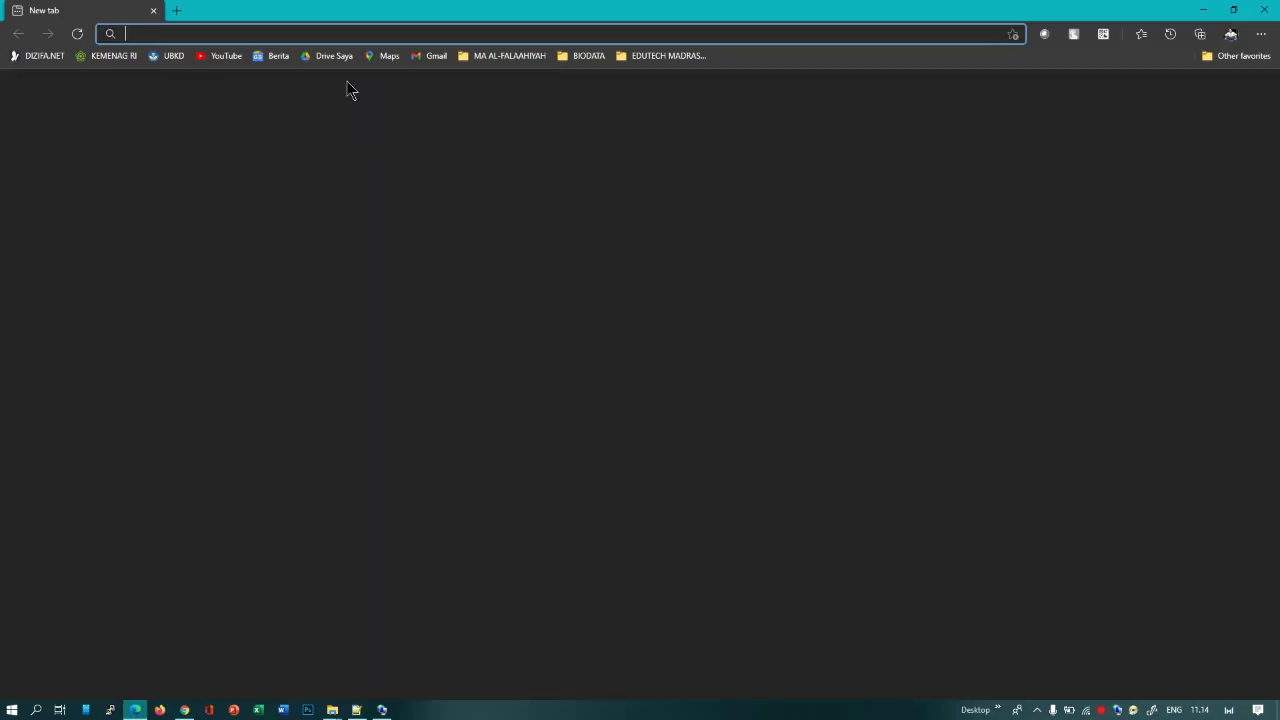
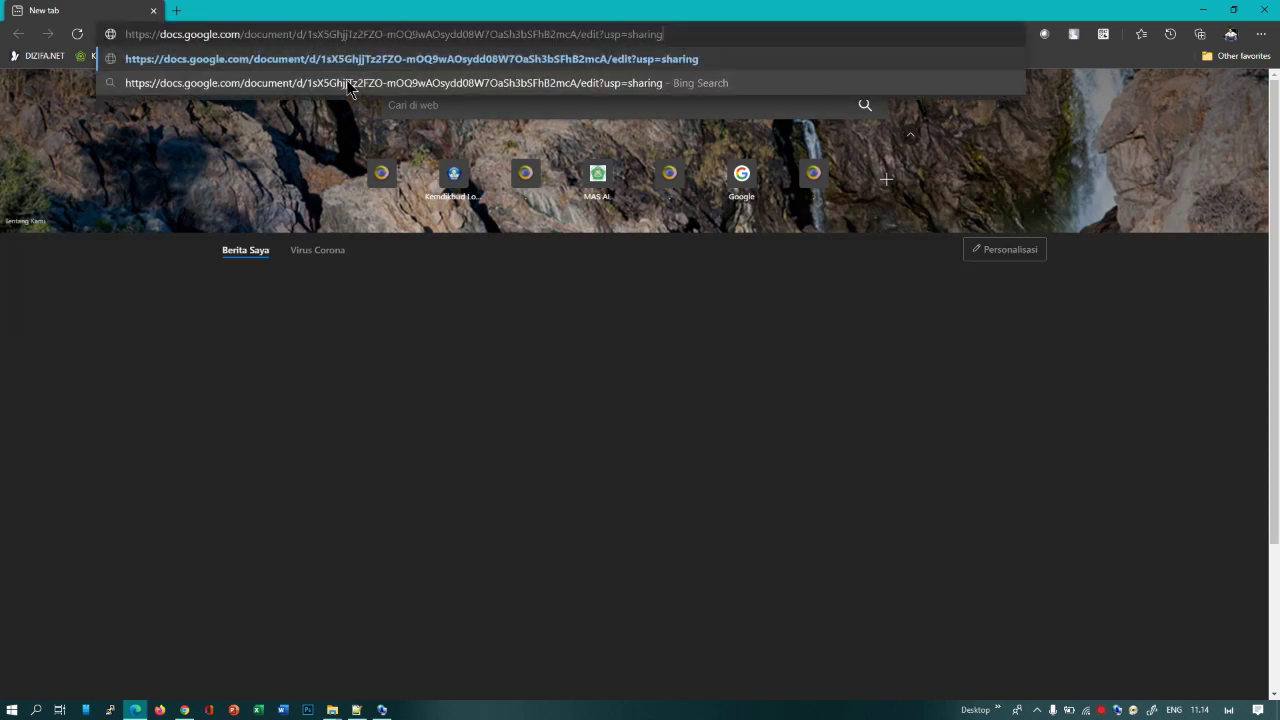
pyautogui.press('Return')
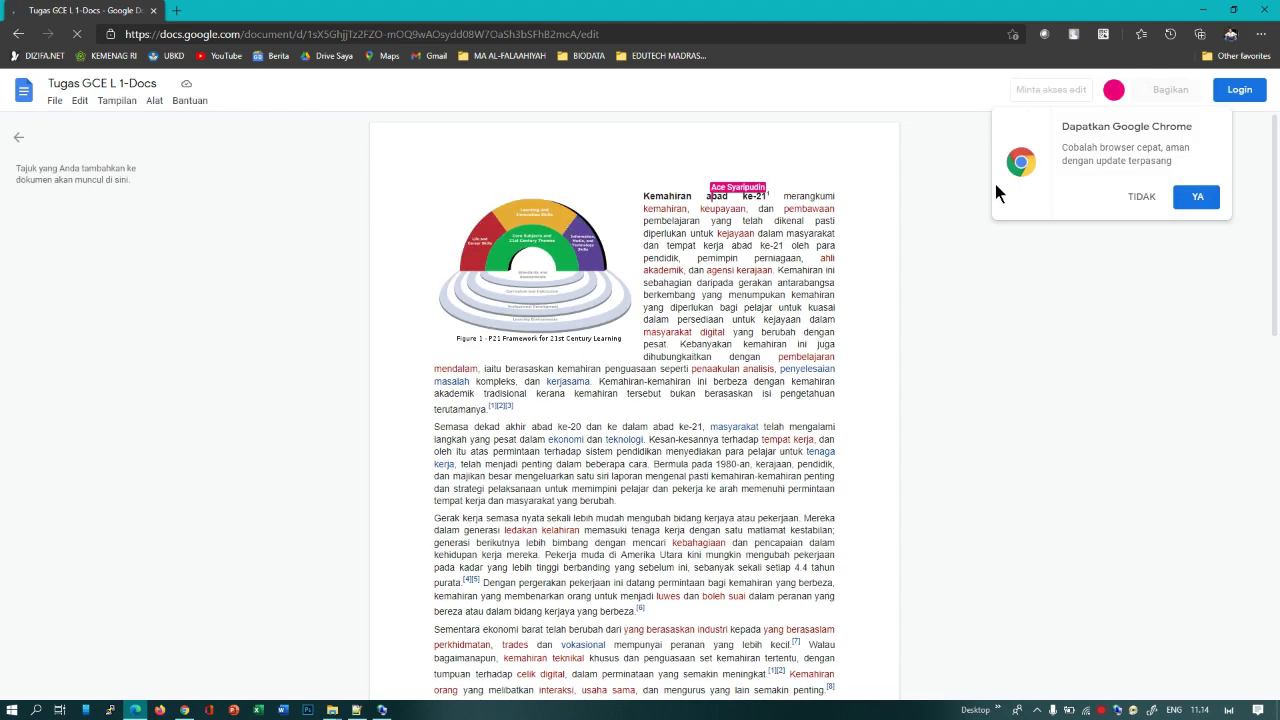
pyautogui.click(1143, 206)
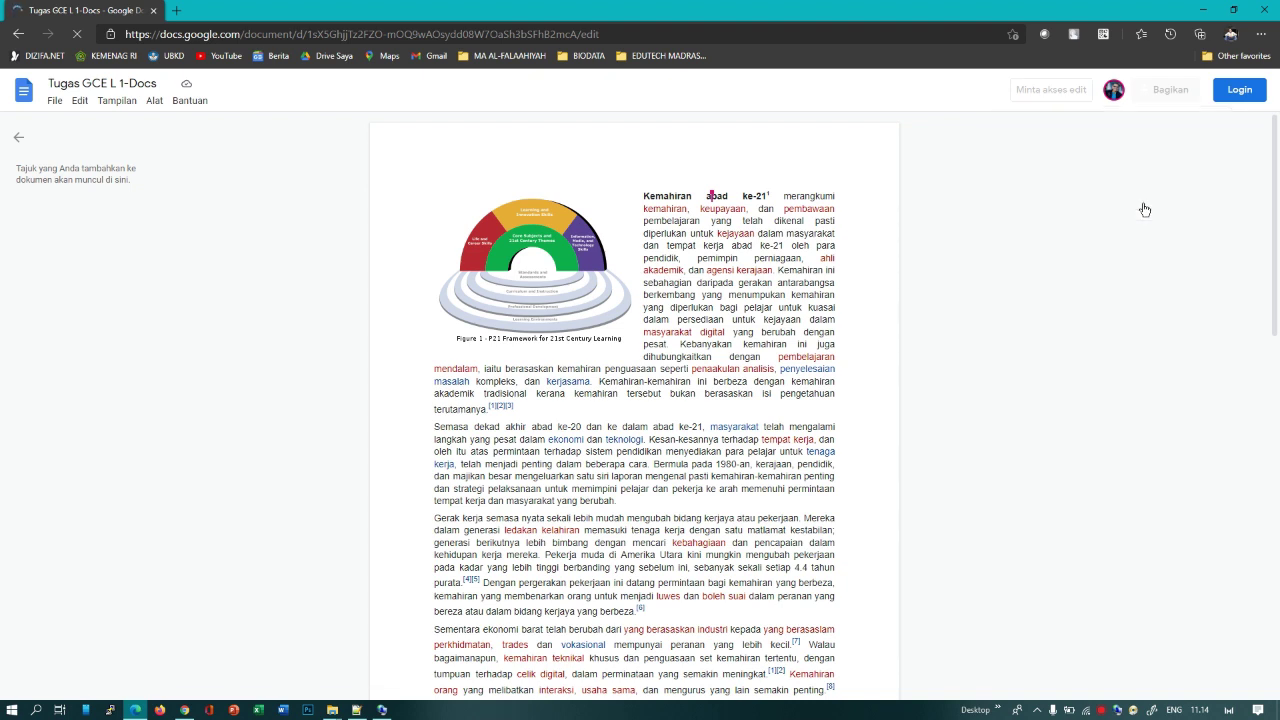
pyautogui.click(1241, 97)
pyautogui.scroll(-6, 672, 306)
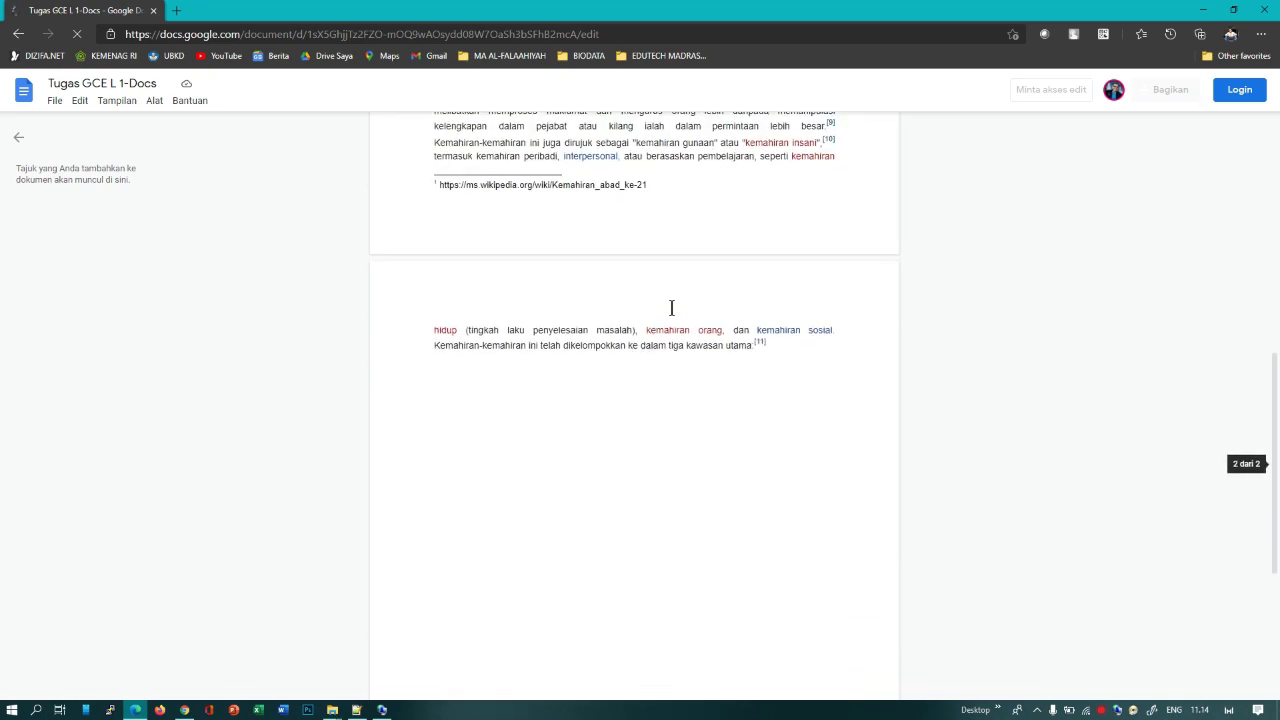
pyautogui.scroll(6, 672, 307)
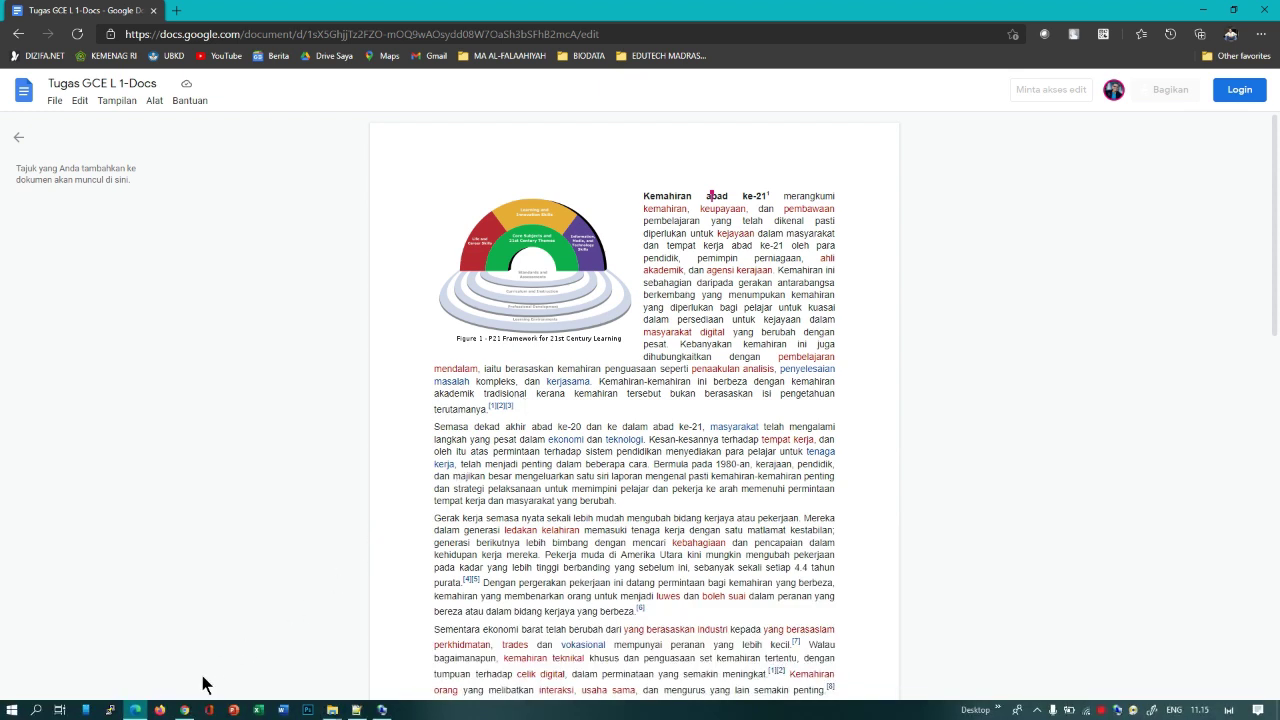
# Step: Switch back to Chrome and scroll through the editable Tugas GCE L 1-Docs document
pyautogui.click(184, 710)
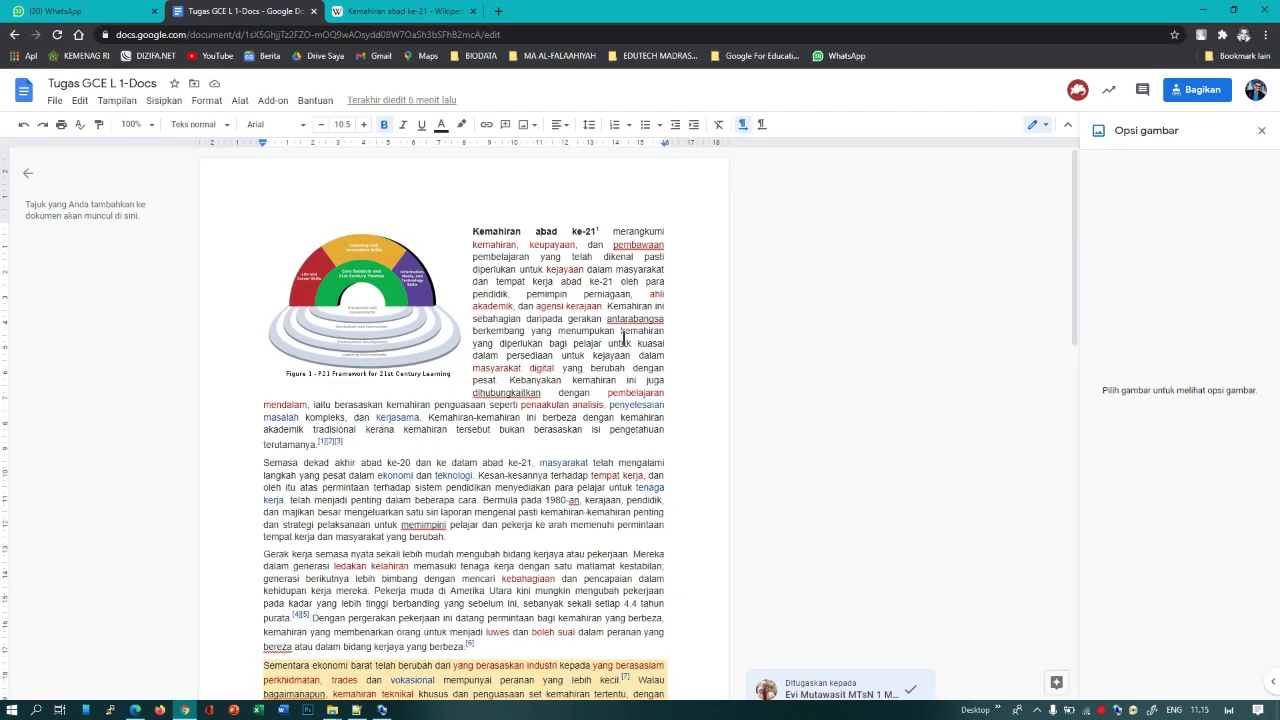
pyautogui.scroll(-10, 569, 357)
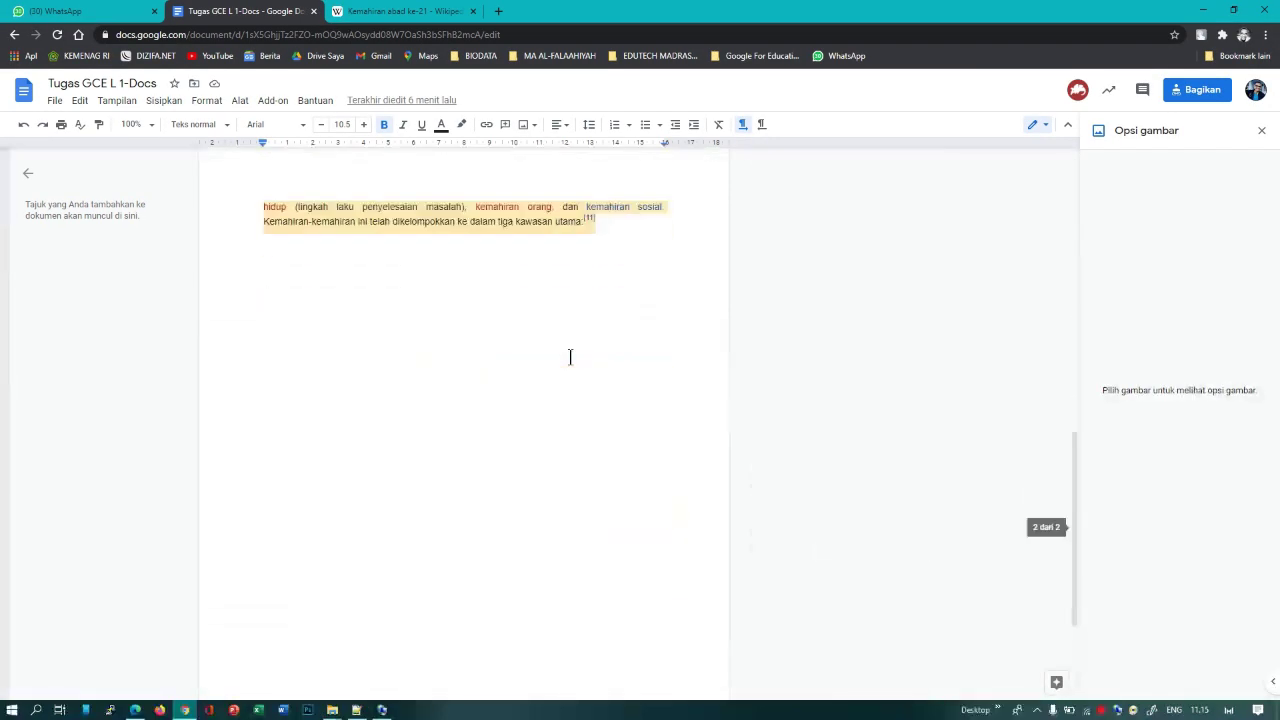
pyautogui.scroll(10, 569, 357)
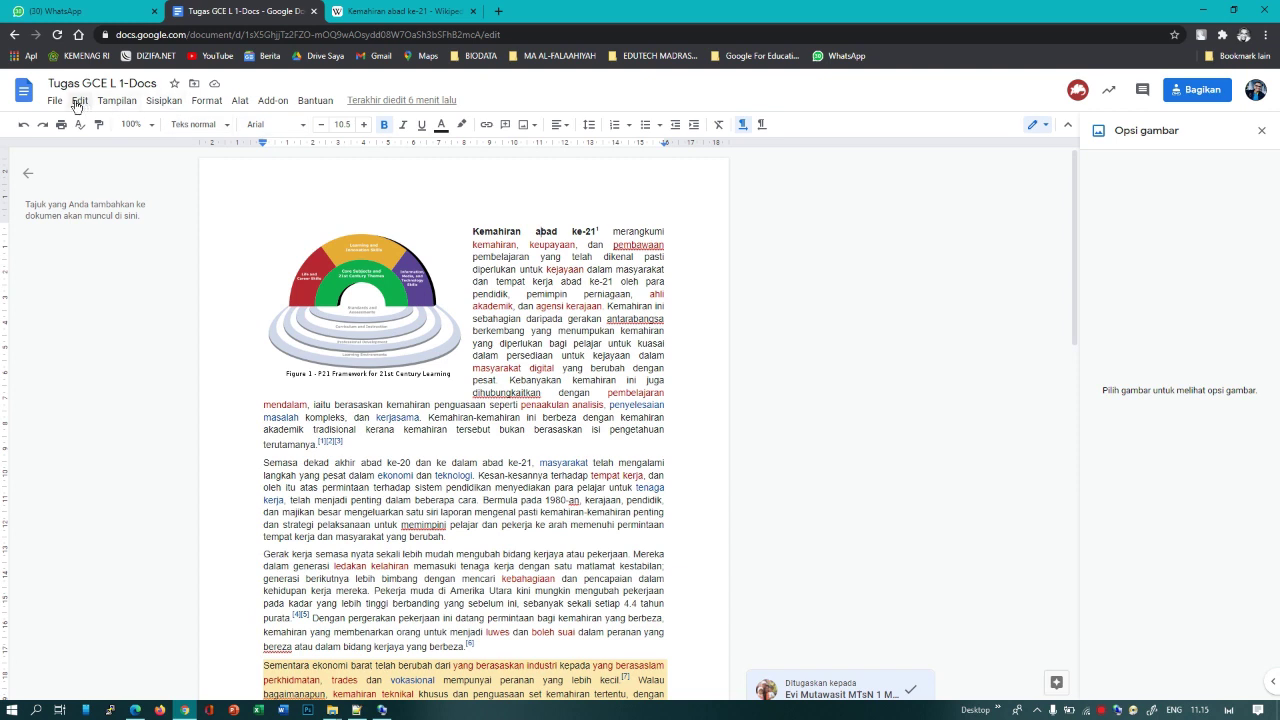